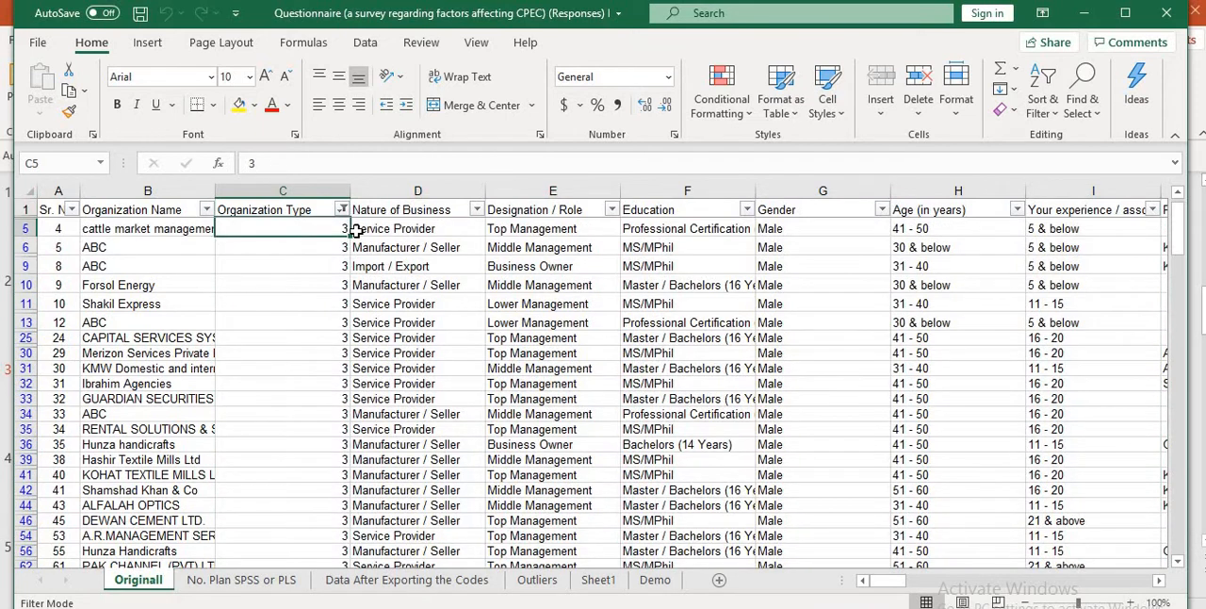
# - Look through the filtered Organization Type codes on the Originall sheet, from the first visible row to the last
pyautogui.hotkey('ctrl', 'shift', 'Down')
pyautogui.hotkey('shift', 'Up')
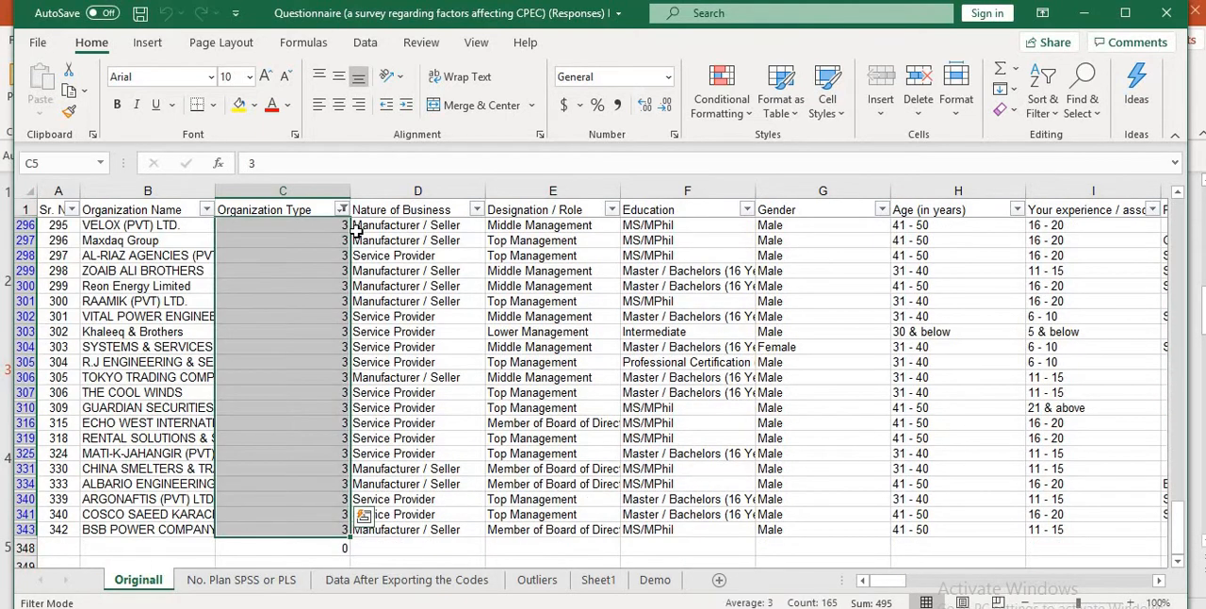
pyautogui.hotkey('ctrl', 'shift', 'Up')
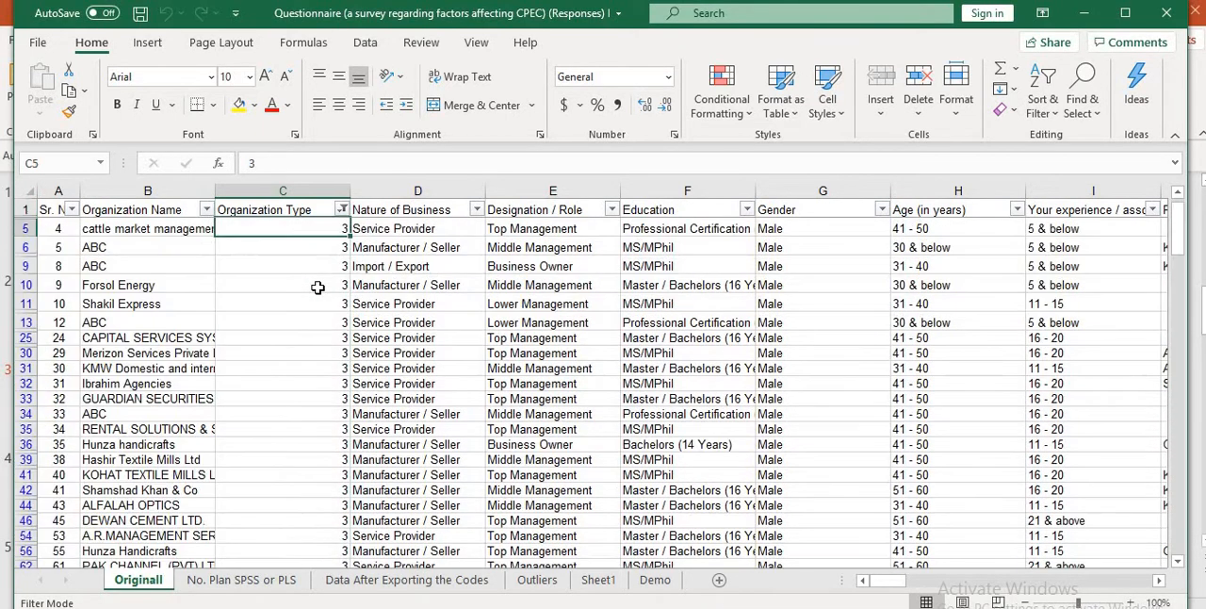
pyautogui.press('Down')
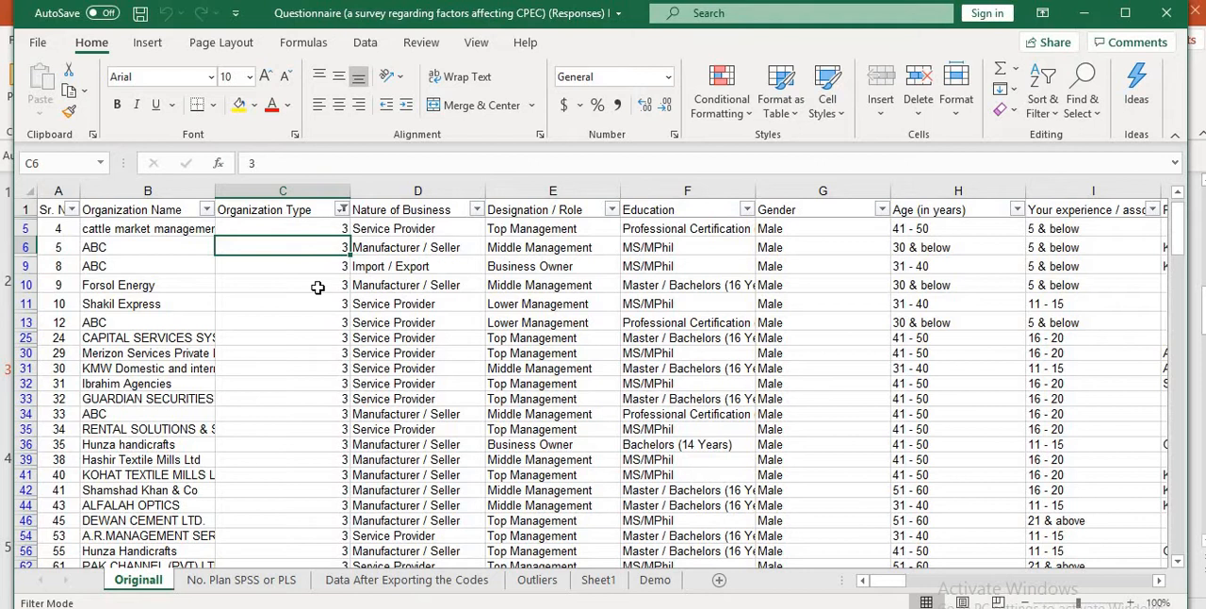
# - Examine the coding plan on the No. Plan SPSS or PLS sheet, starting from the Org_Type and Business_Type headers
pyautogui.click(257, 580)
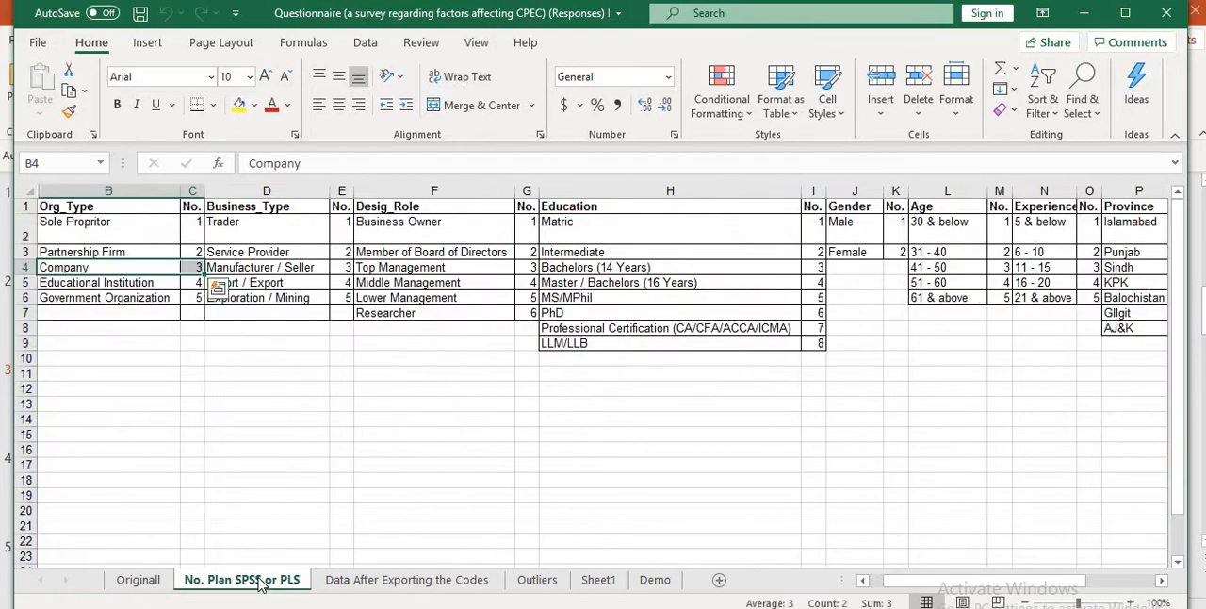
pyautogui.press('Up')
pyautogui.press('Up')
pyautogui.press('Up')
pyautogui.hotkey('shift', 'Right')
pyautogui.hotkey('shift', 'Right')
pyautogui.hotkey('shift', 'Right')
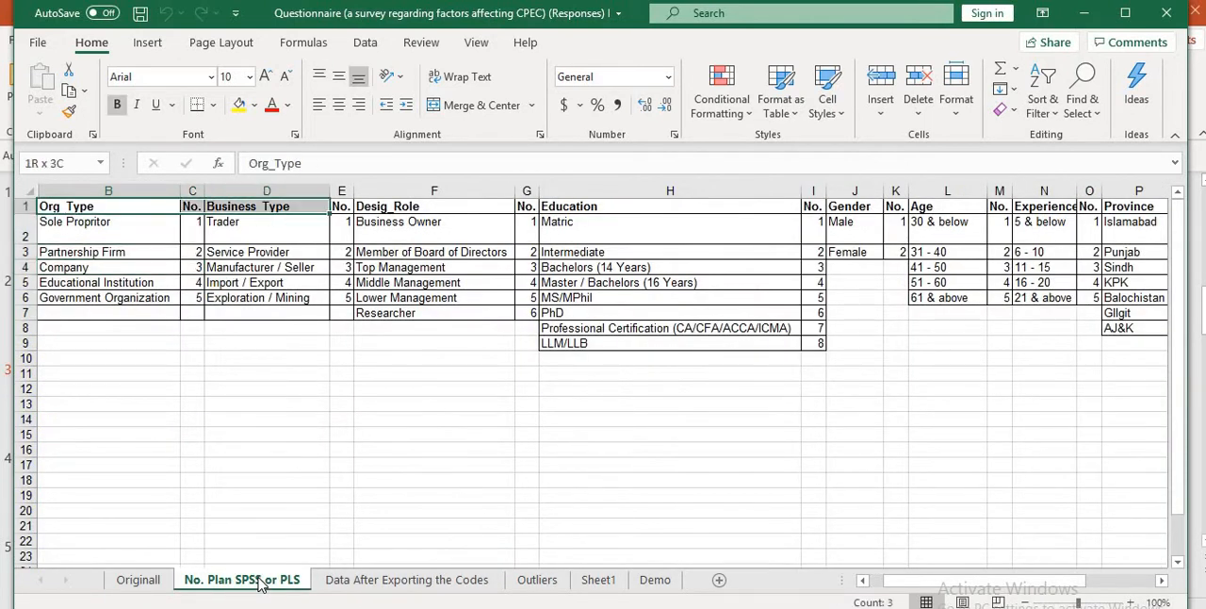
pyautogui.hotkey('shift', 'Left')
pyautogui.hotkey('shift', 'Left')
pyautogui.hotkey('shift', 'Left')
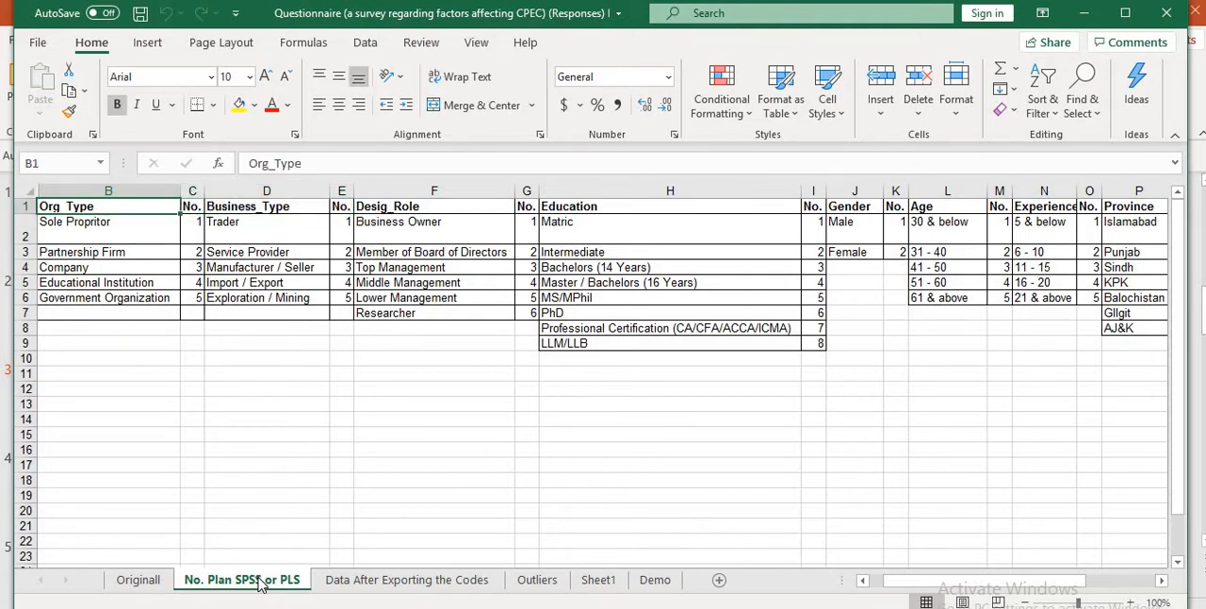
# - Examine the numeric codes from Organization Type to Province on the Data After Exporting the Codes sheet, continuing to the ET_Exp headers
pyautogui.click(426, 584)
pyautogui.hotkey('shift', 'Down')
pyautogui.hotkey('shift', 'Down')
pyautogui.hotkey('shift', 'Down')
pyautogui.hotkey('shift', 'Down')
pyautogui.hotkey('shift', 'Down')
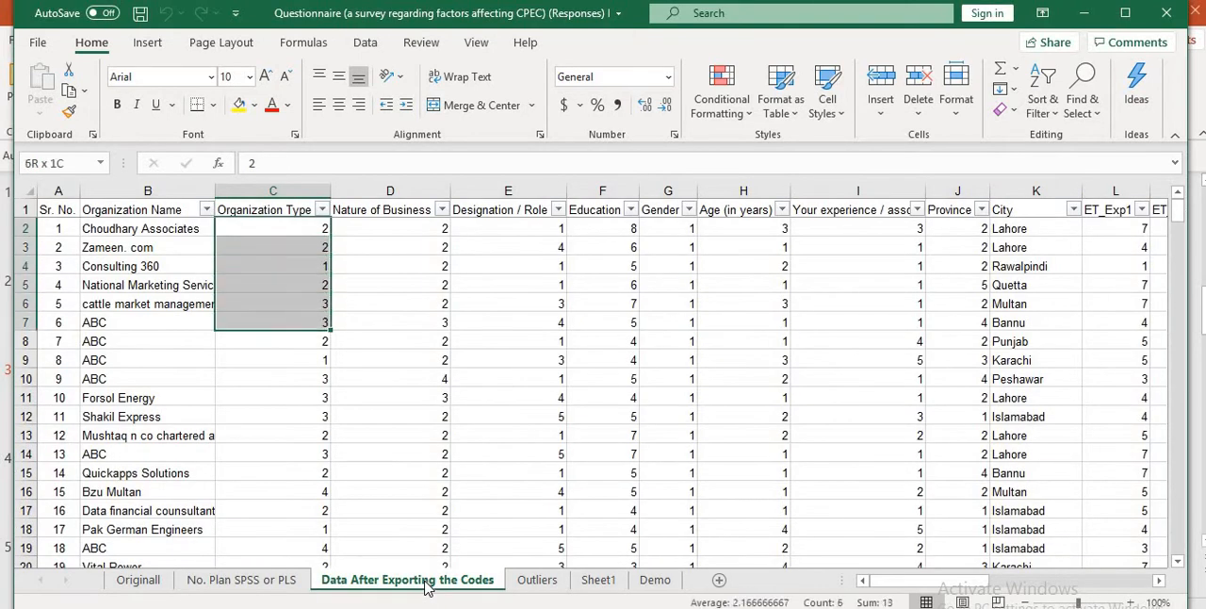
pyautogui.hotkey('shift', 'Right')
pyautogui.hotkey('shift', 'Down')
pyautogui.hotkey('shift', 'Right')
pyautogui.hotkey('shift', 'Right')
pyautogui.hotkey('shift', 'Right')
pyautogui.hotkey('shift', 'Right')
pyautogui.hotkey('shift', 'Right')
pyautogui.hotkey('shift', 'Right')
pyautogui.hotkey('shift', 'Down')
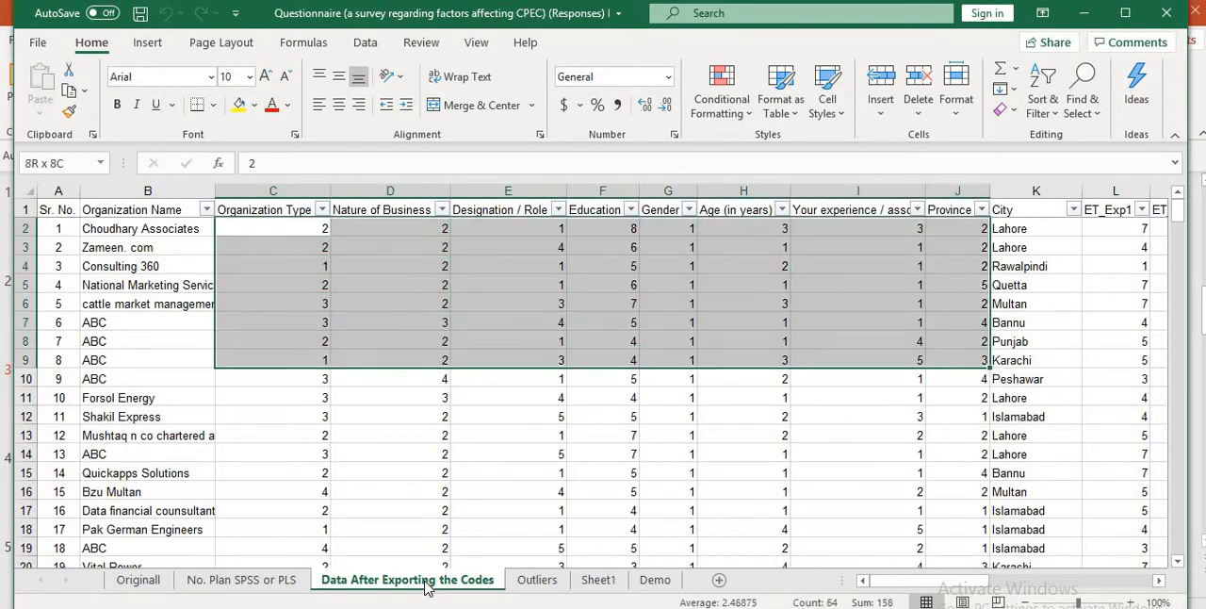
pyautogui.hotkey('shift', 'Down')
pyautogui.hotkey('shift', 'Down')
pyautogui.hotkey('shift', 'Down')
pyautogui.hotkey('shift', 'Down')
pyautogui.hotkey('shift', 'Down')
pyautogui.hotkey('shift', 'Down')
pyautogui.hotkey('shift', 'Down')
pyautogui.hotkey('shift', 'Down')
pyautogui.hotkey('shift', 'Down')
pyautogui.hotkey('shift', 'Down')
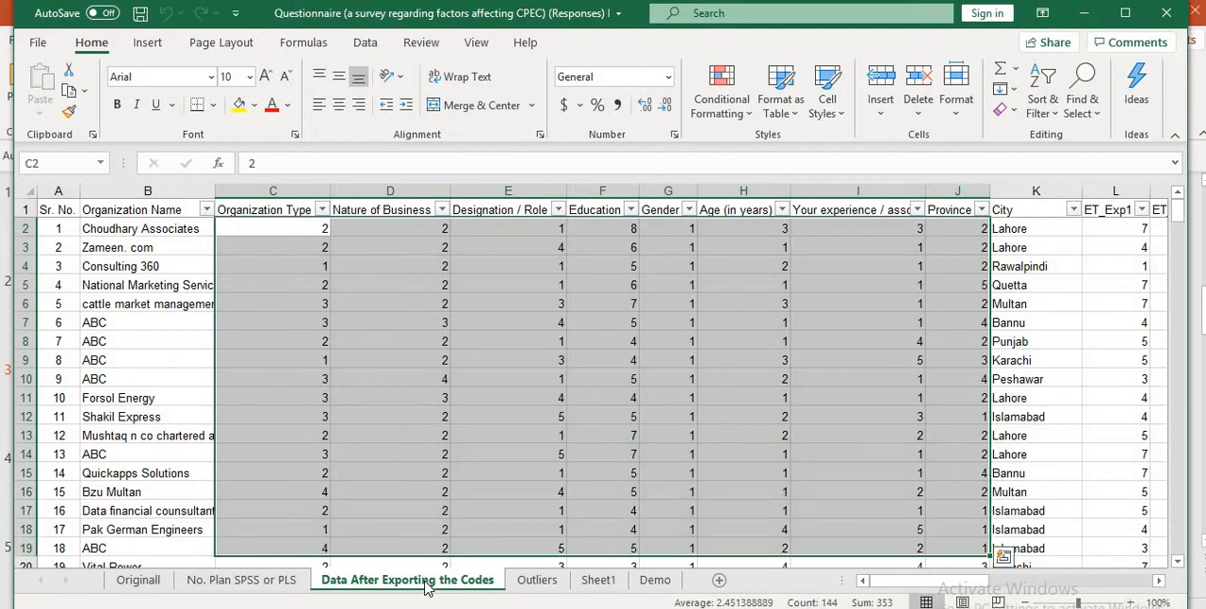
pyautogui.press('Up')
pyautogui.press('Right')
pyautogui.press('Right')
pyautogui.press('Right')
pyautogui.press('Right')
pyautogui.press('Right')
pyautogui.press('Right')
pyautogui.press('Right')
pyautogui.press('Right')
pyautogui.press('Right')
pyautogui.press('Right')
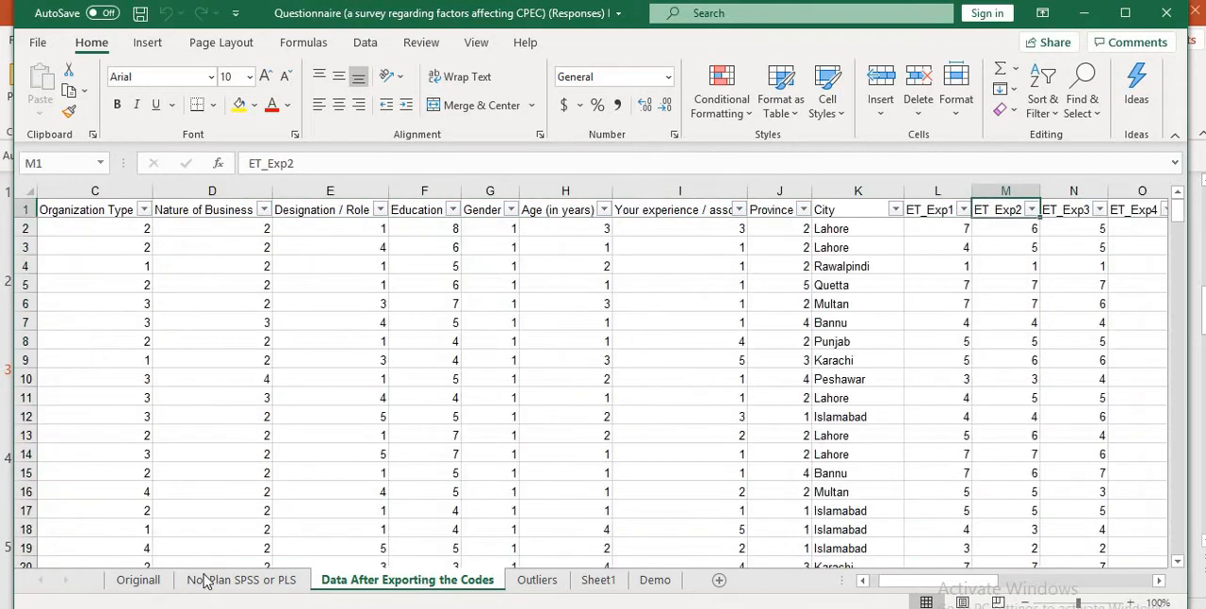
# - Read the full survey statements used as column headers after City on the Originall sheet
pyautogui.click(139, 580)
pyautogui.press('Up')
pyautogui.press('Up')
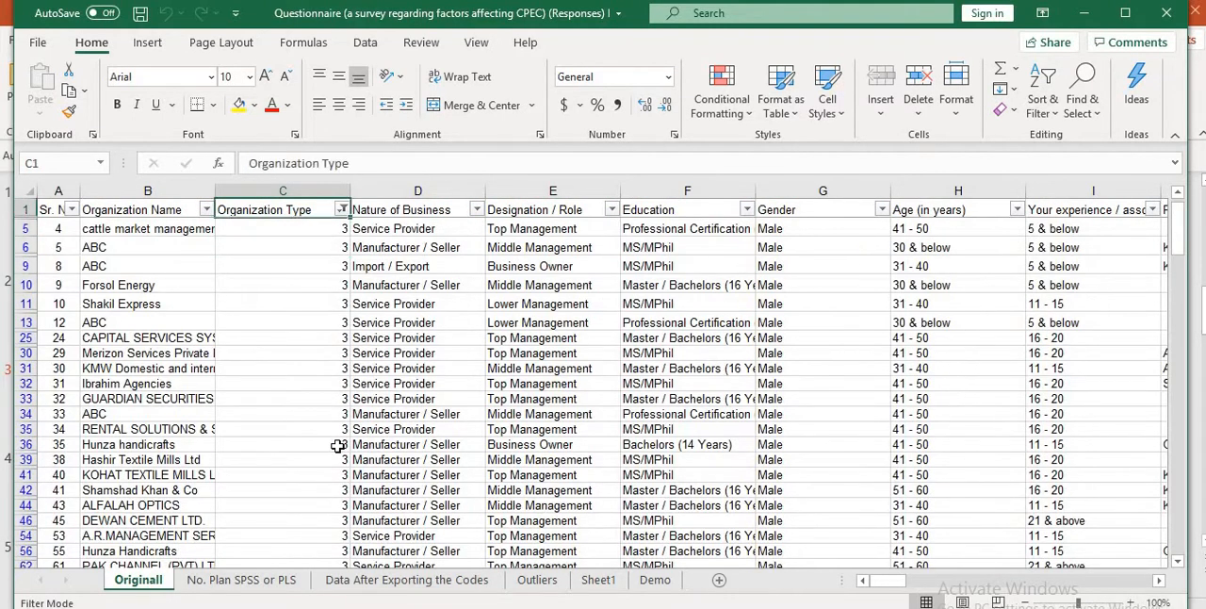
pyautogui.press('Right')
pyautogui.press('Right')
pyautogui.press('Right')
pyautogui.press('Right')
pyautogui.press('Right')
pyautogui.press('Right')
pyautogui.press('Right')
pyautogui.press('Right')
pyautogui.press('Right')
pyautogui.press('Right')
pyautogui.press('Right')
pyautogui.press('Right')
pyautogui.press('Right')
pyautogui.press('Right')
pyautogui.press('Left')
pyautogui.press('Left')
pyautogui.press('Left')
pyautogui.press('Left')
pyautogui.press('Left')
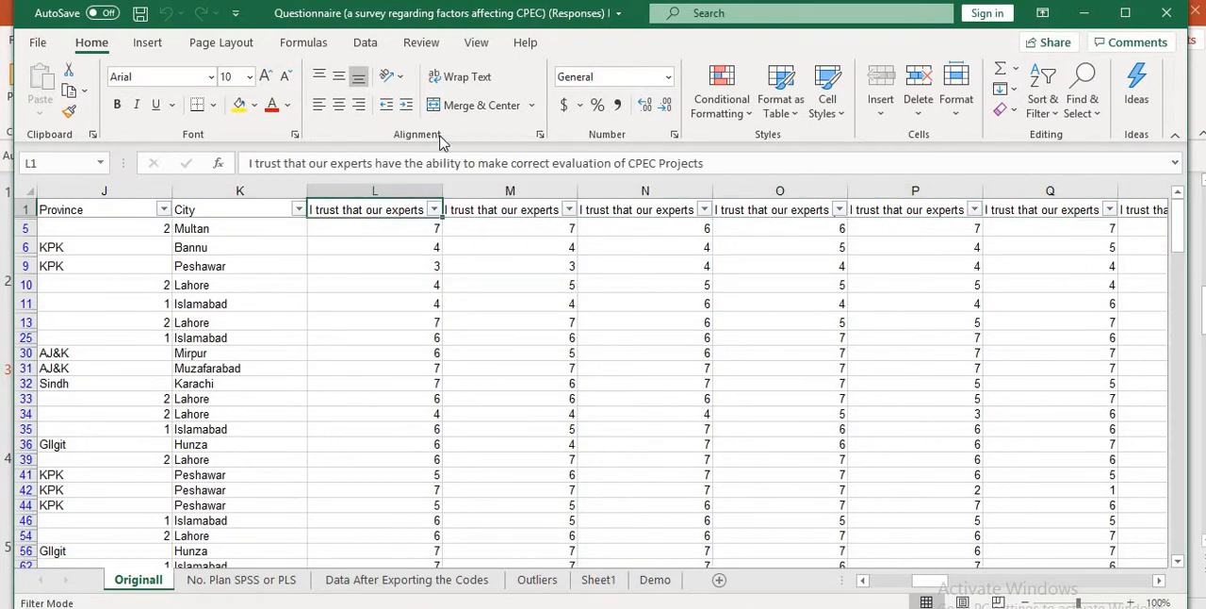
pyautogui.press('Right')
pyautogui.press('Right')
pyautogui.press('Right')
pyautogui.press('Right')
pyautogui.press('Right')
pyautogui.press('Left')
pyautogui.press('Left')
pyautogui.press('Left')
pyautogui.press('Left')
pyautogui.press('Left')
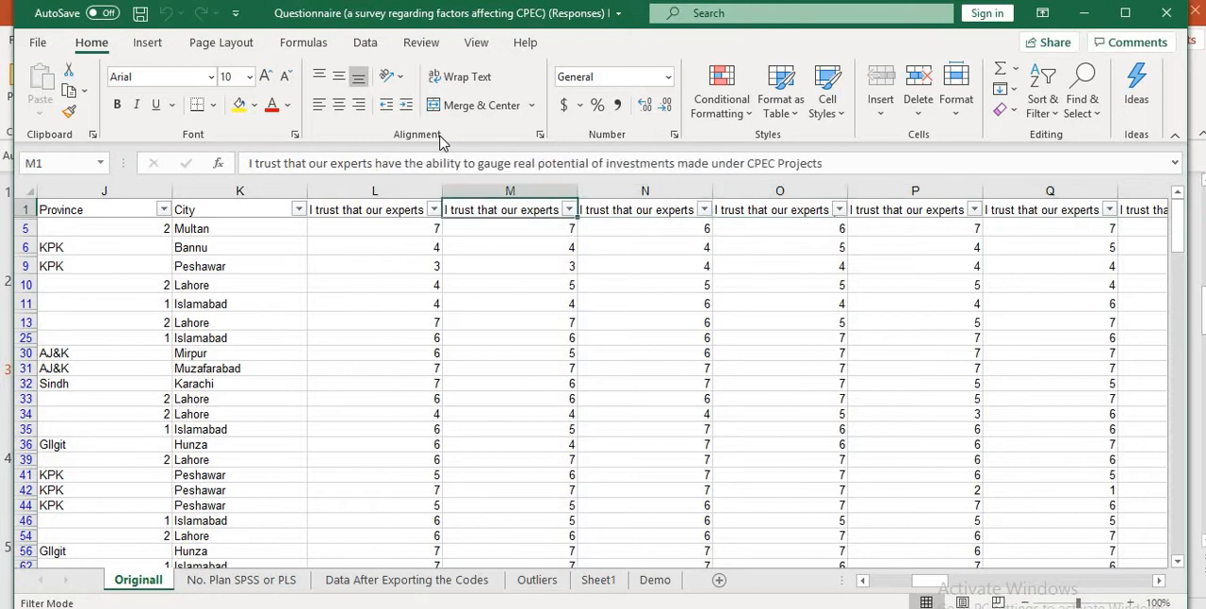
# - Examine the abbreviated item headers, including the ET_Exp and ET_M series, on the Data After Exporting the Codes sheet
pyautogui.click(381, 583)
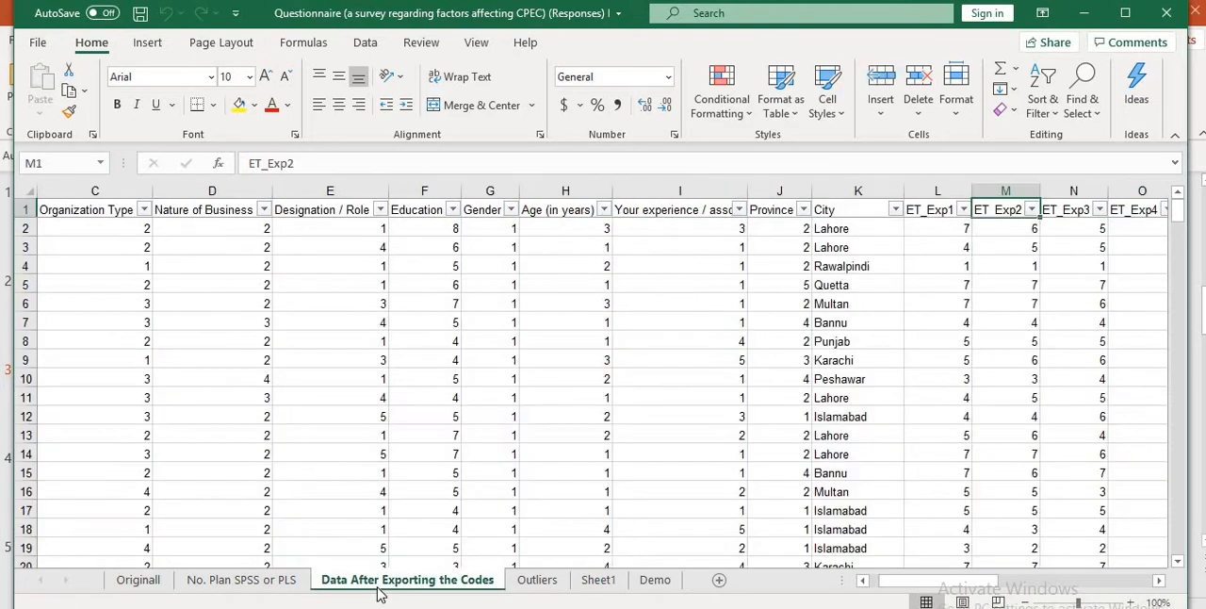
pyautogui.press('Right')
pyautogui.press('Right')
pyautogui.press('Left')
pyautogui.press('Left')
pyautogui.press('Left')
pyautogui.press('Right')
pyautogui.press('Right')
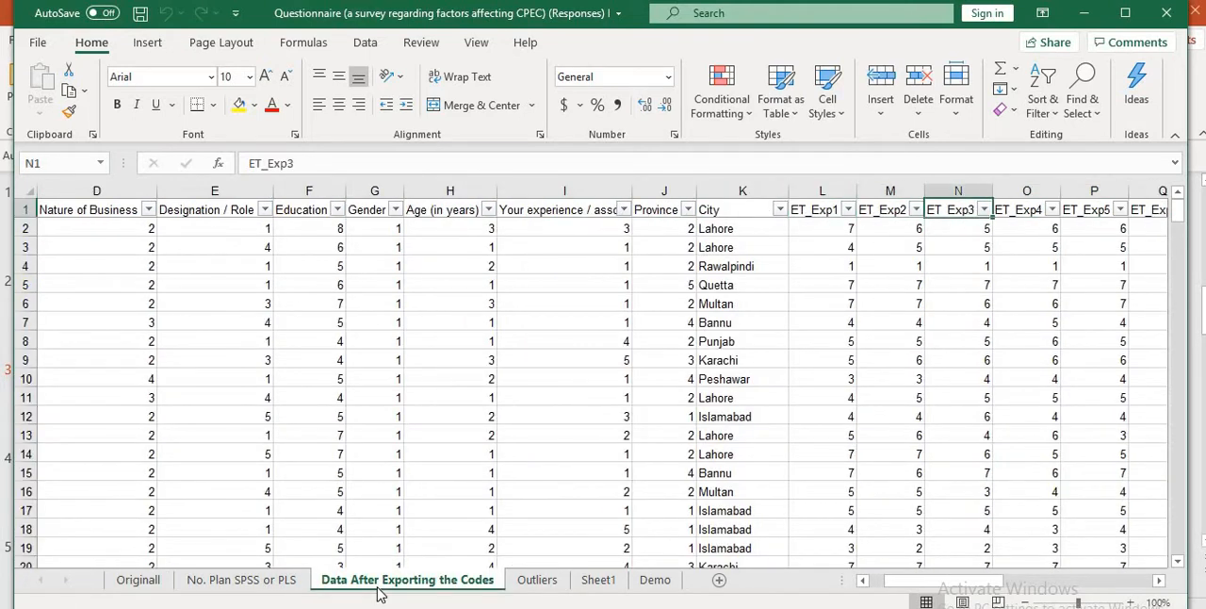
pyautogui.press('Right')
pyautogui.press('Right')
pyautogui.press('Right')
pyautogui.press('Right')
pyautogui.press('Right')
pyautogui.press('Right')
pyautogui.press('Right')
pyautogui.press('Right')
pyautogui.press('Right')
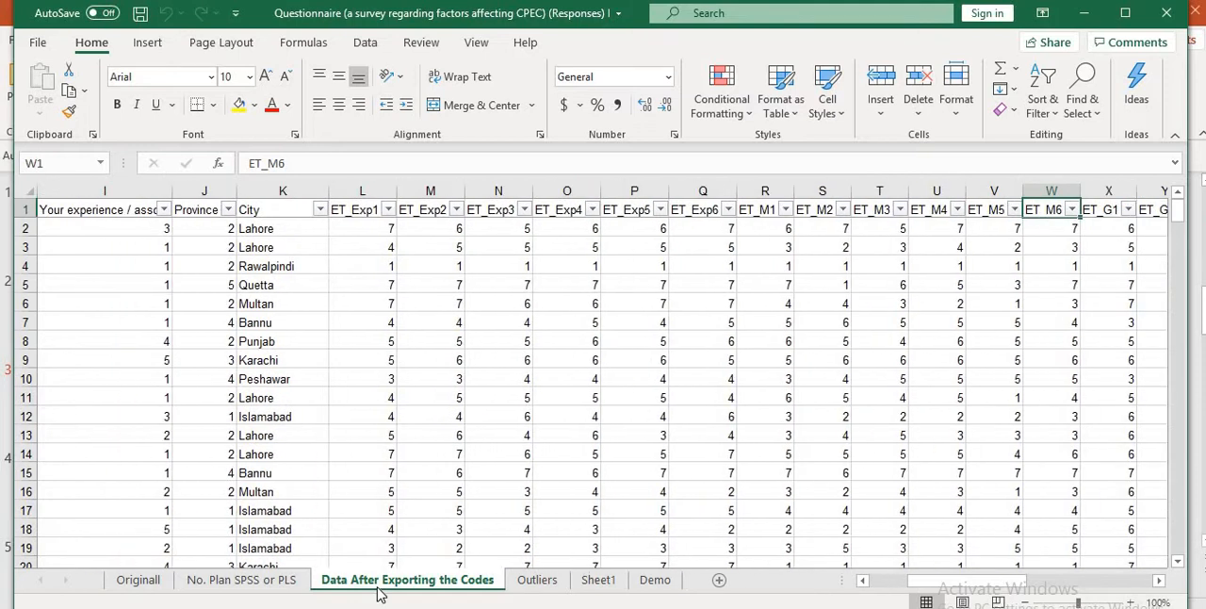
pyautogui.press('Right')
pyautogui.press('Left')
pyautogui.press('Left')
pyautogui.press('Left')
pyautogui.press('Left')
pyautogui.press('Left')
pyautogui.press('Left')
pyautogui.press('Left')
pyautogui.press('Left')
pyautogui.press('Left')
pyautogui.press('Left')
pyautogui.press('Left')
pyautogui.press('Left')
pyautogui.press('Left')
pyautogui.press('Left')
pyautogui.press('Right')
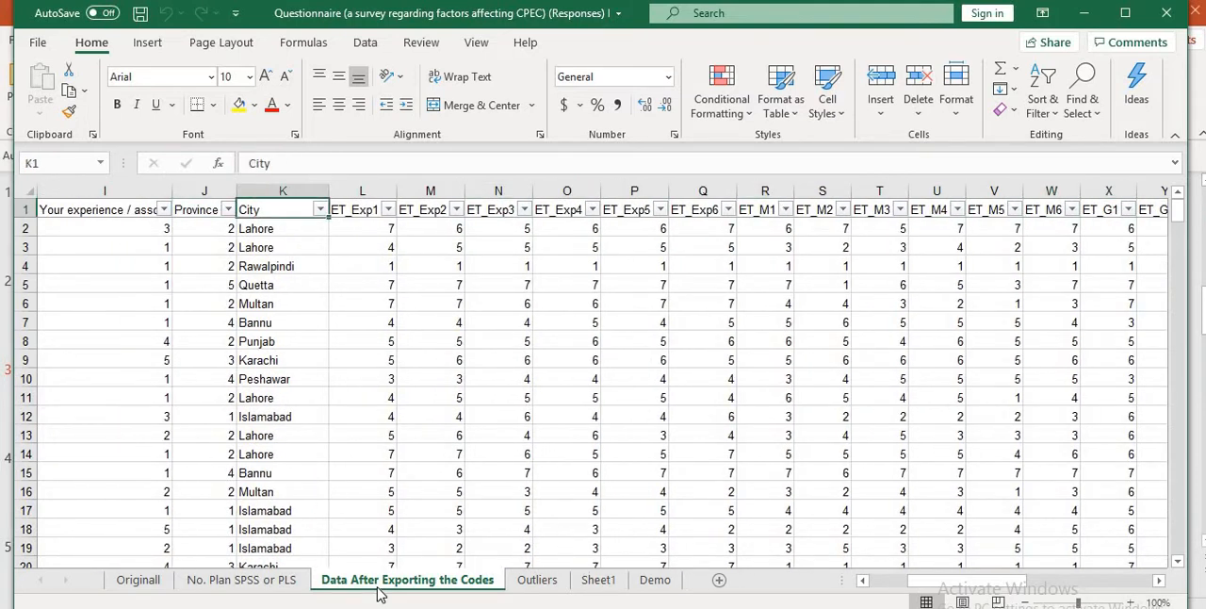
pyautogui.press('Right')
pyautogui.press('Right')
pyautogui.press('Left')
pyautogui.press('Right')
pyautogui.press('Right')
pyautogui.press('Right')
pyautogui.press('Right')
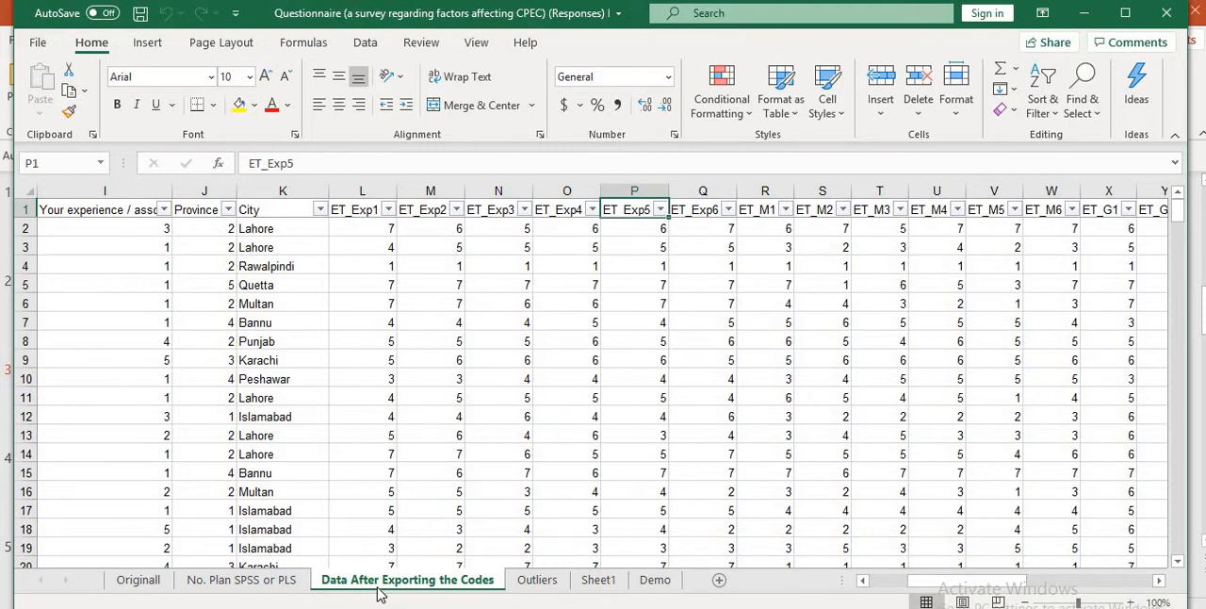
pyautogui.press('Right')
pyautogui.press('Right')
pyautogui.press('Right')
pyautogui.press('Right')
pyautogui.press('Right')
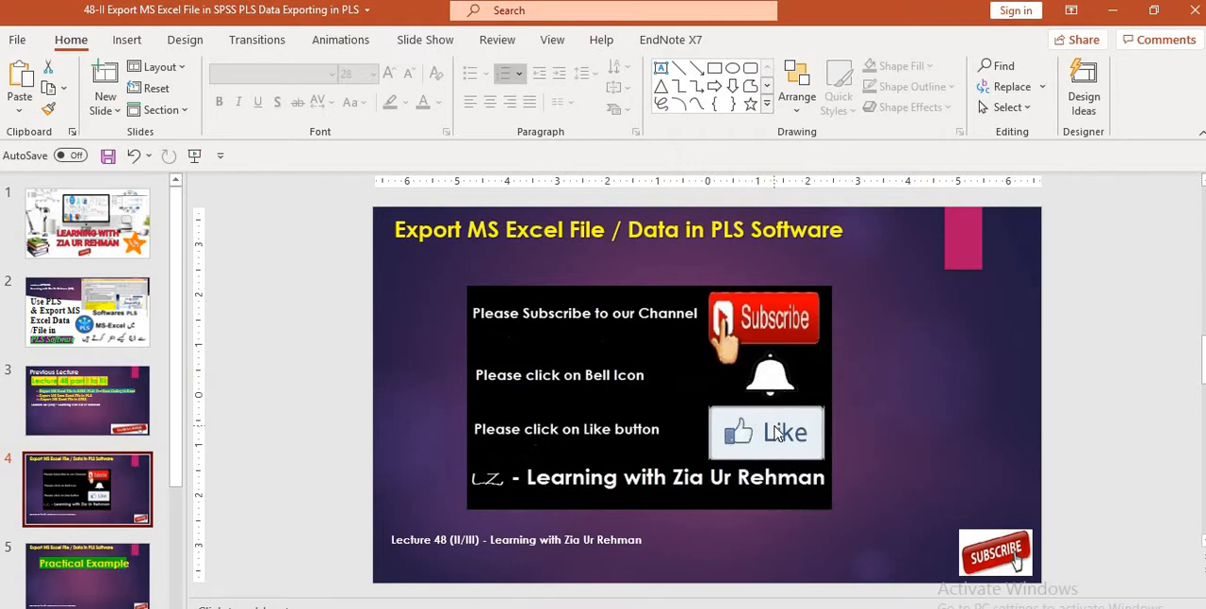
# - Show the Practical Example slide, then launch WarpPLS 7.0 from the 48-II folder and continue with the trial license
pyautogui.click(95, 577)
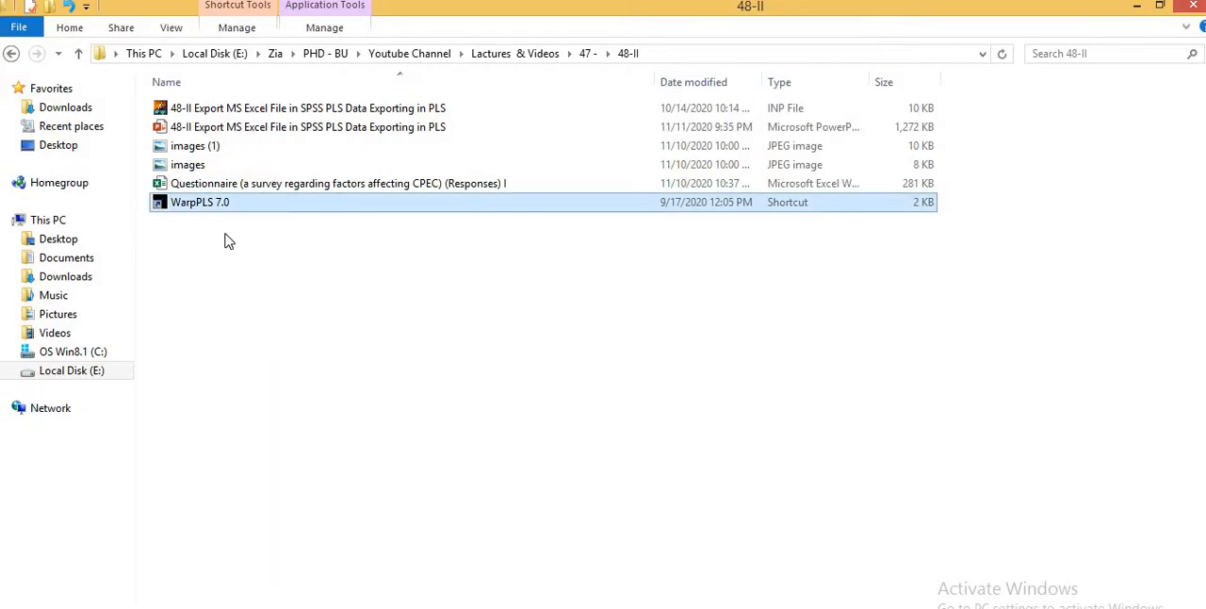
pyautogui.doubleClick(208, 209)
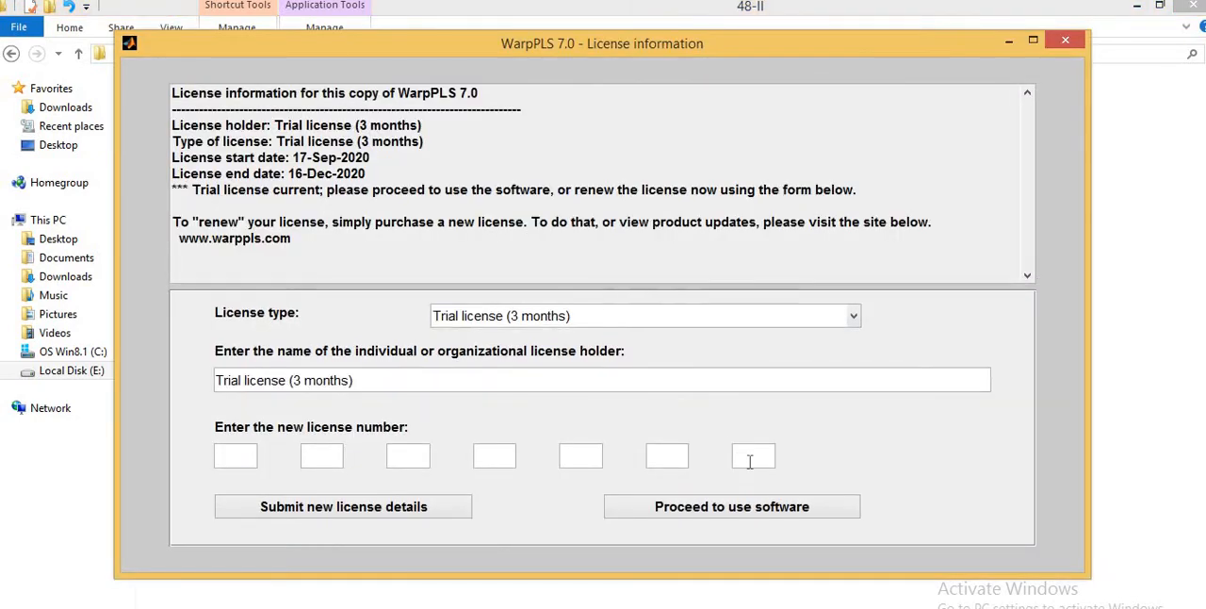
pyautogui.click(707, 507)
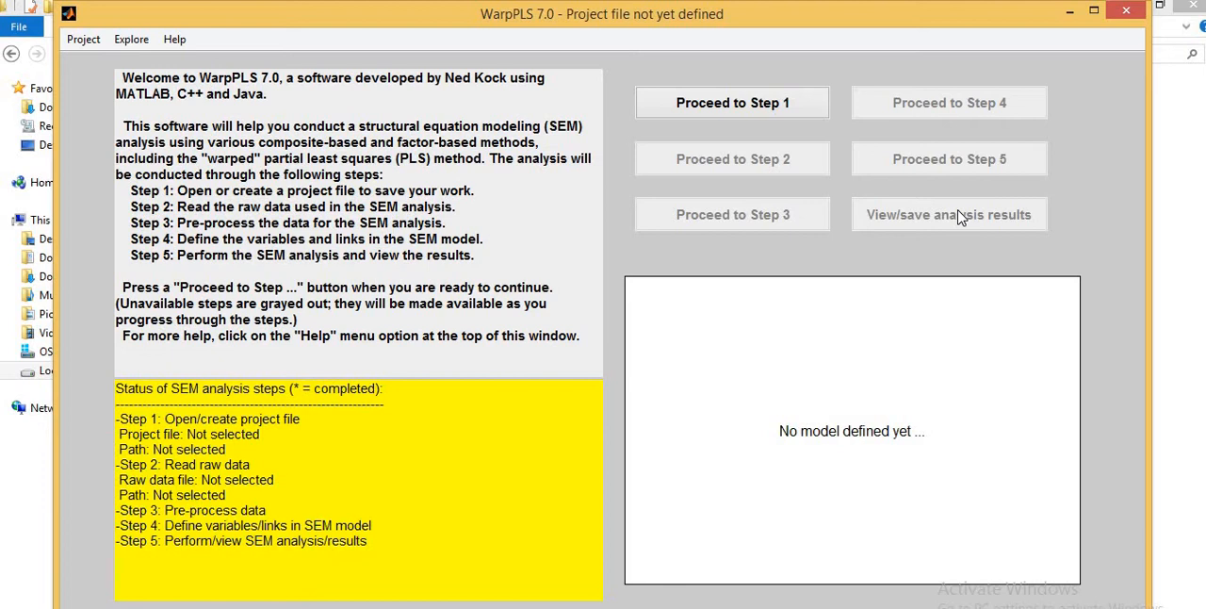
# - Start creating a project file in Step 1 and browse to the PHD - BU folder on Local Disk (E:)
pyautogui.click(751, 105)
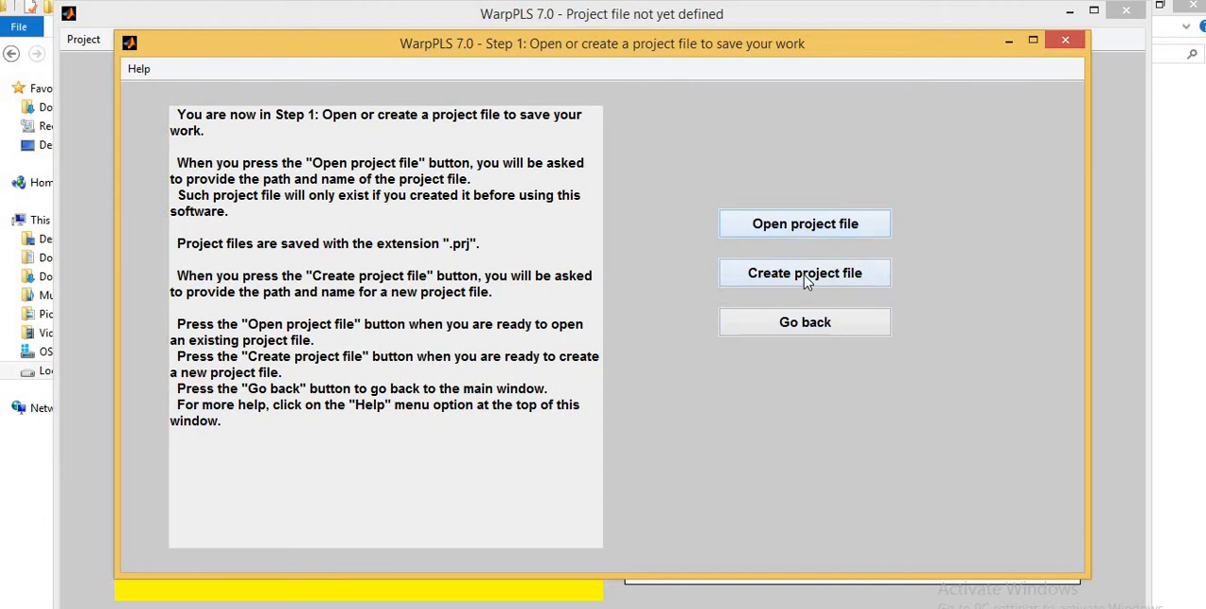
pyautogui.click(805, 275)
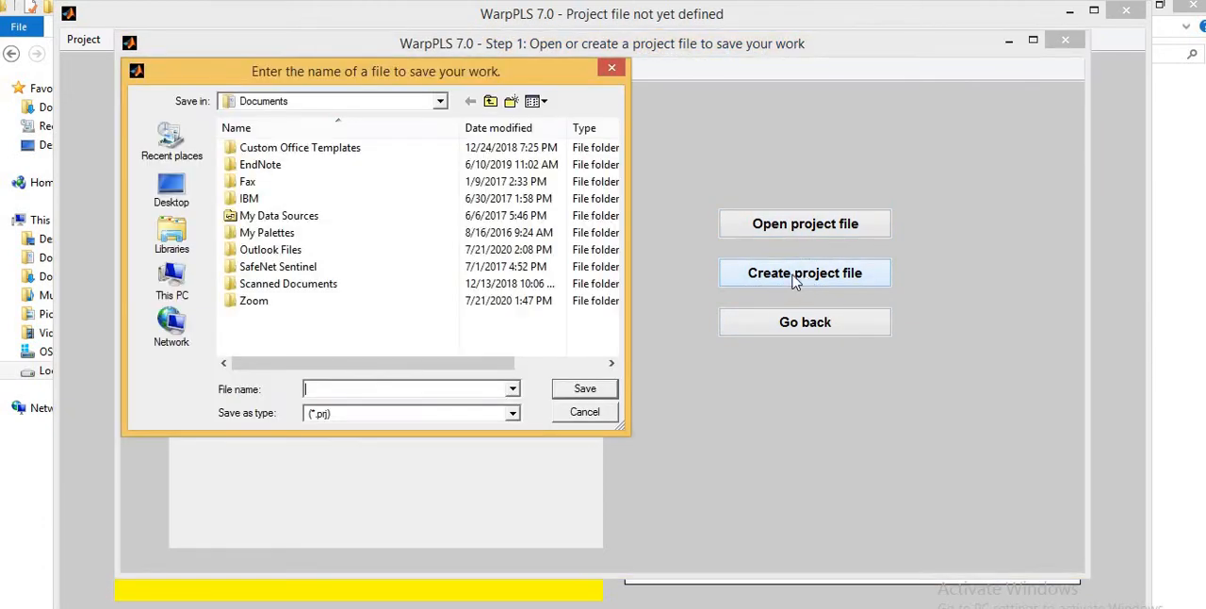
pyautogui.click(171, 279)
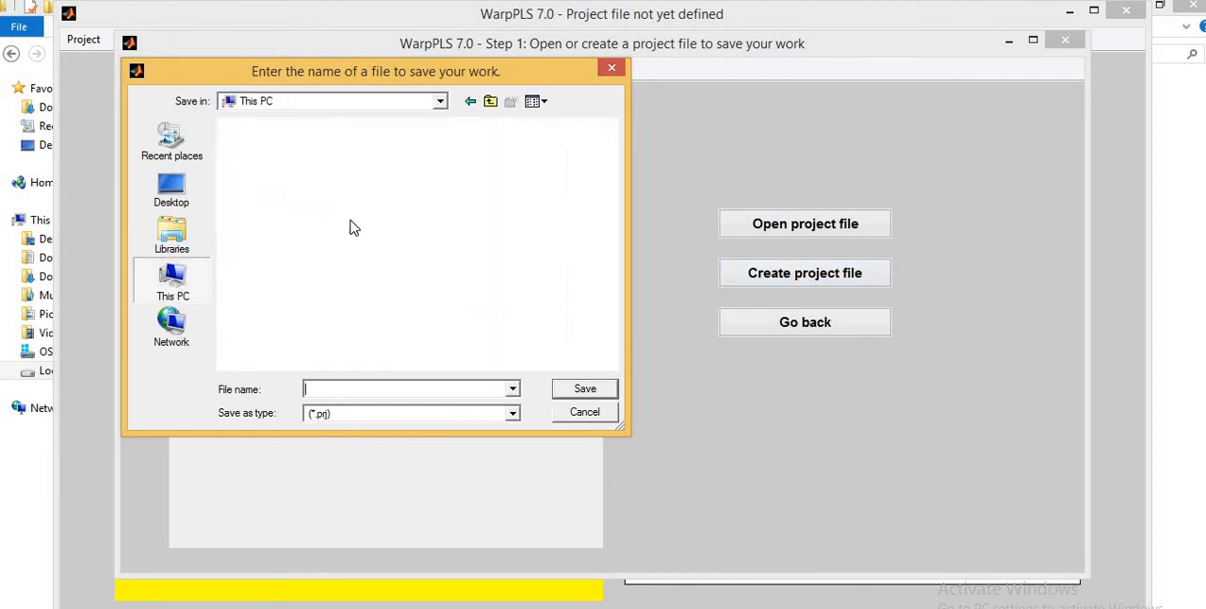
pyautogui.moveTo(610, 236); pyautogui.dragTo(610, 323)
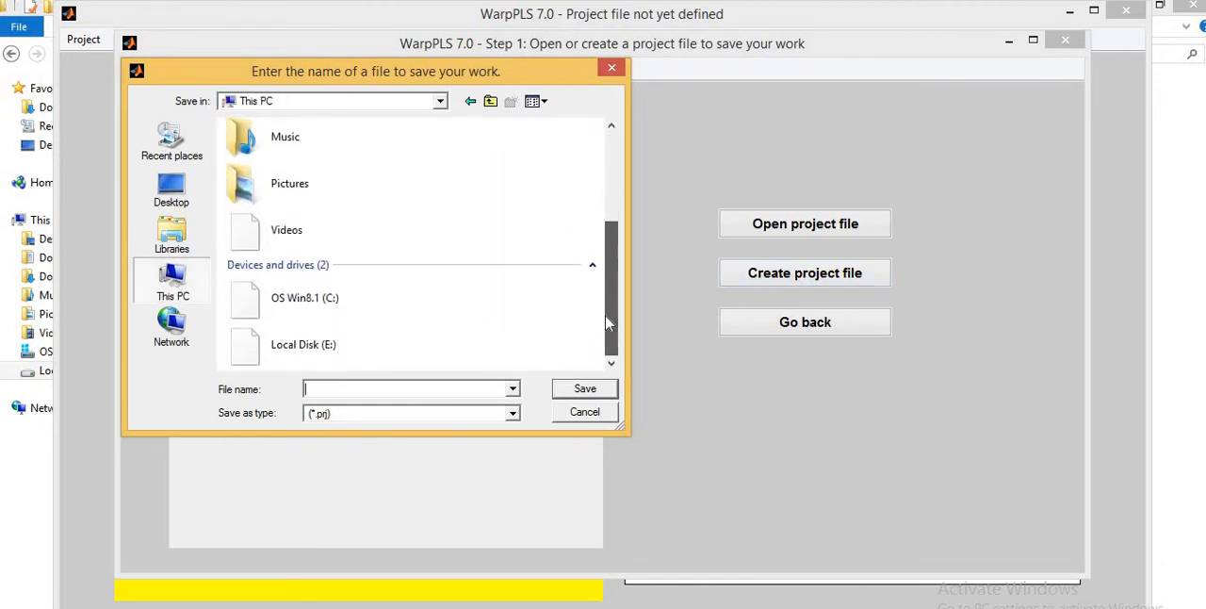
pyautogui.doubleClick(334, 358)
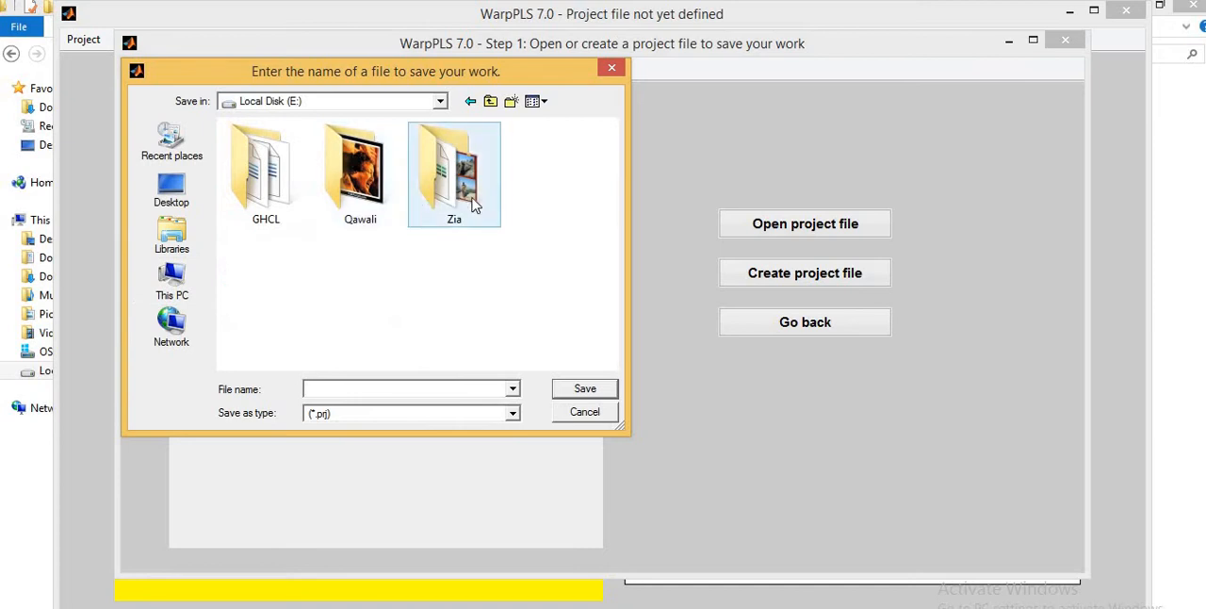
pyautogui.click(474, 205)
pyautogui.doubleClick(474, 205)
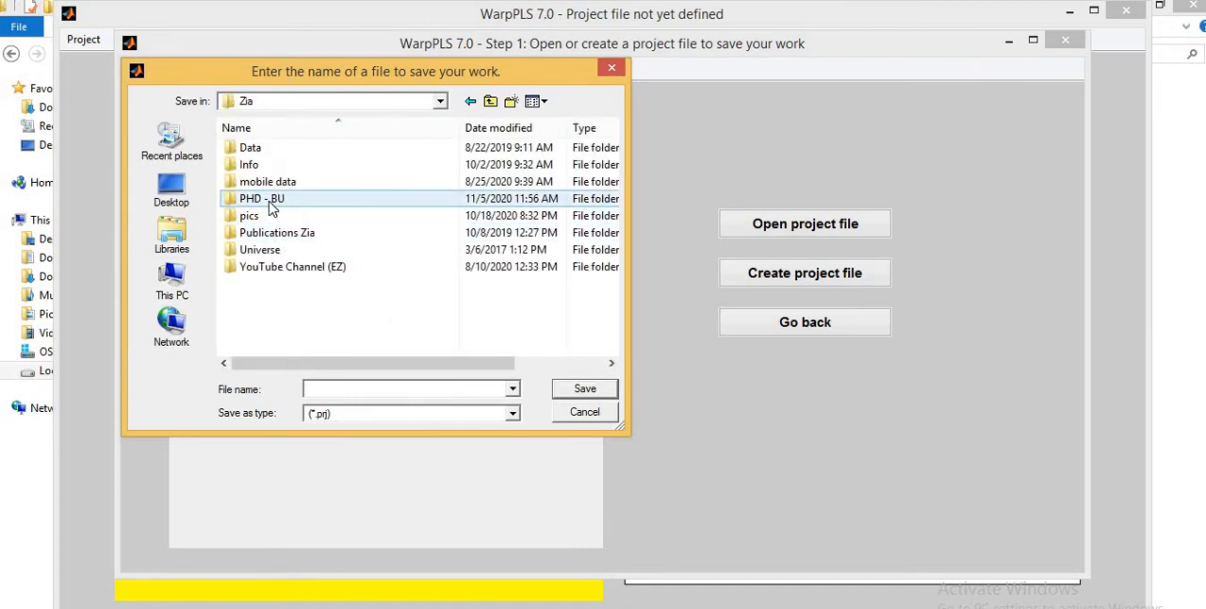
pyautogui.doubleClick(273, 201)
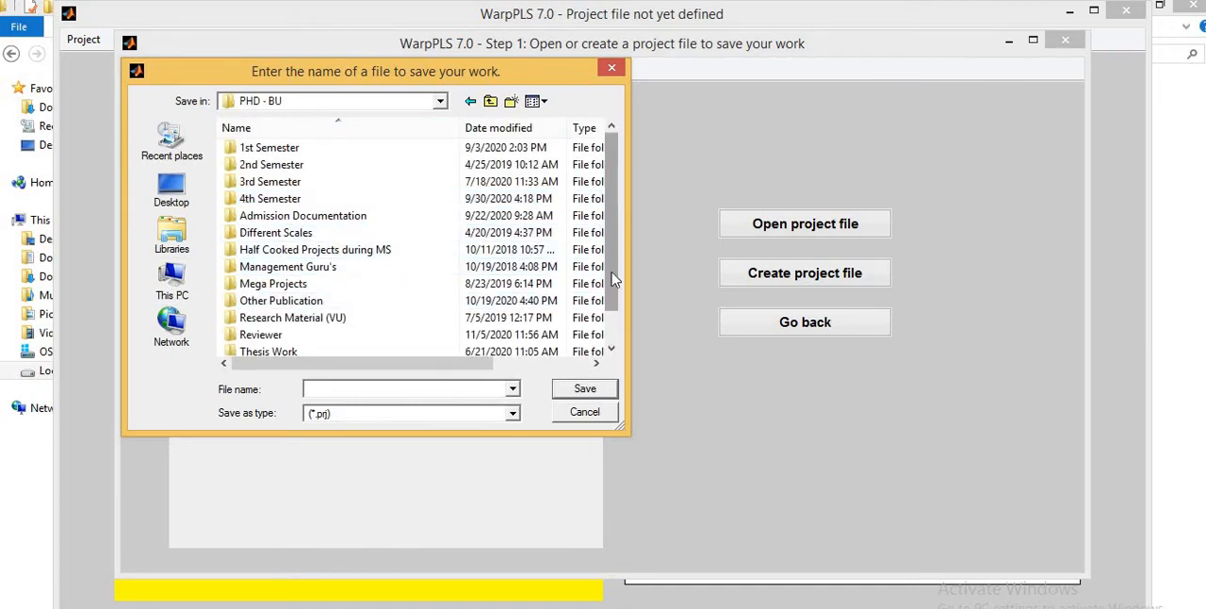
# - Open the Lactures & Videos folder inside Youtube Channel for saving the project file
pyautogui.scroll(-1, 608, 301)
pyautogui.doubleClick(277, 336)
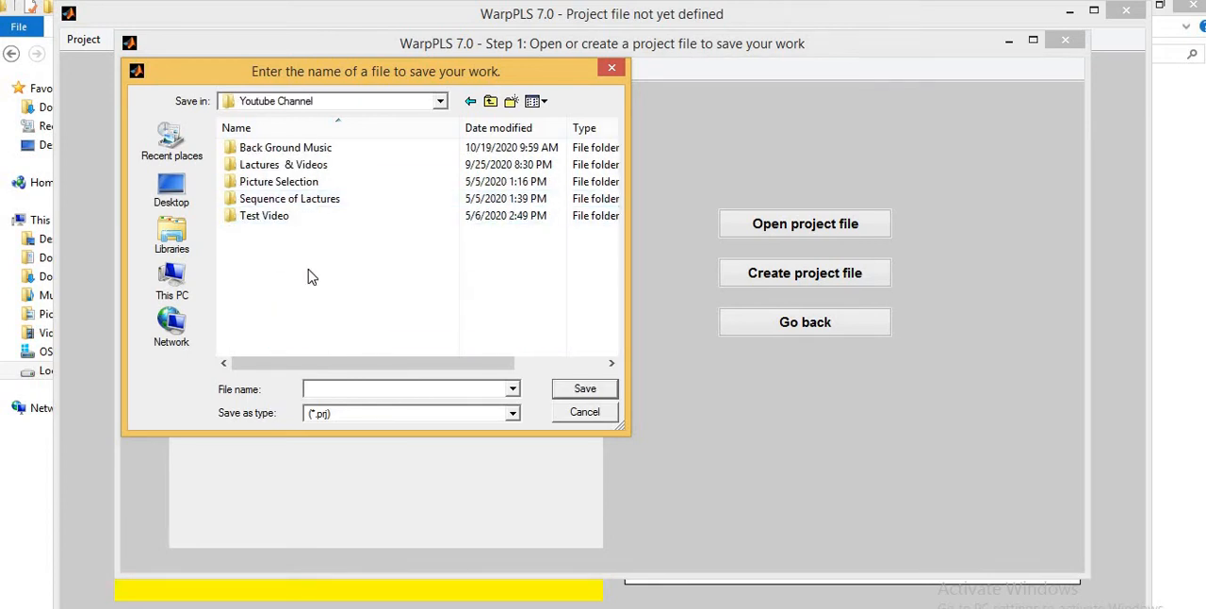
pyautogui.press('BackSpace')
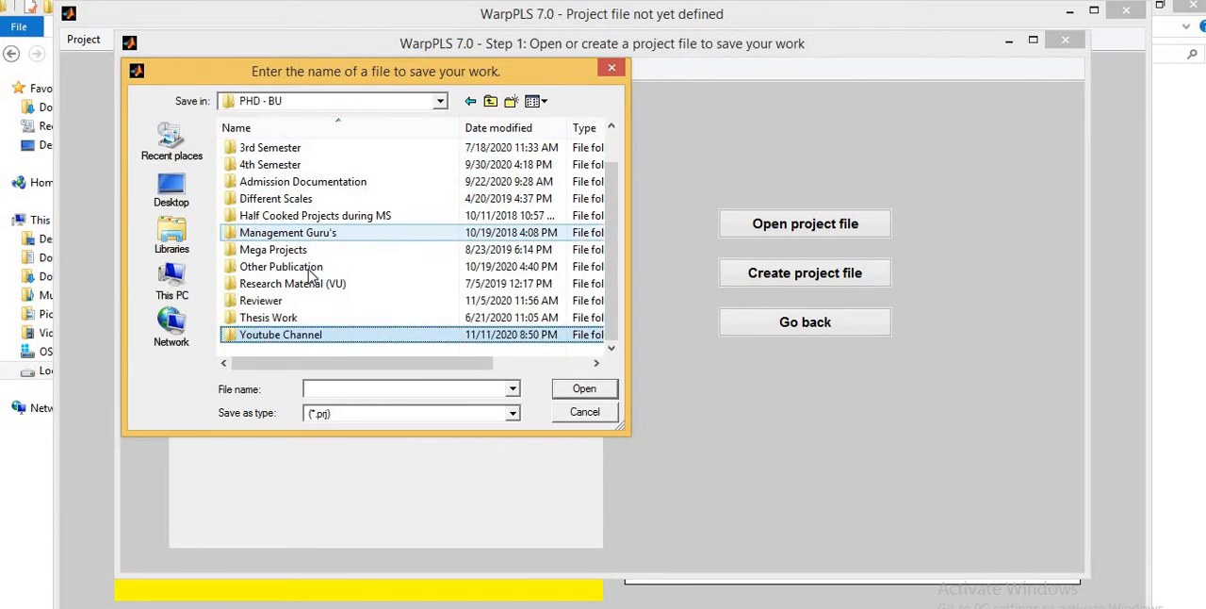
pyautogui.press('Return')
pyautogui.press('Down')
pyautogui.press('Down')
pyautogui.press('Return')
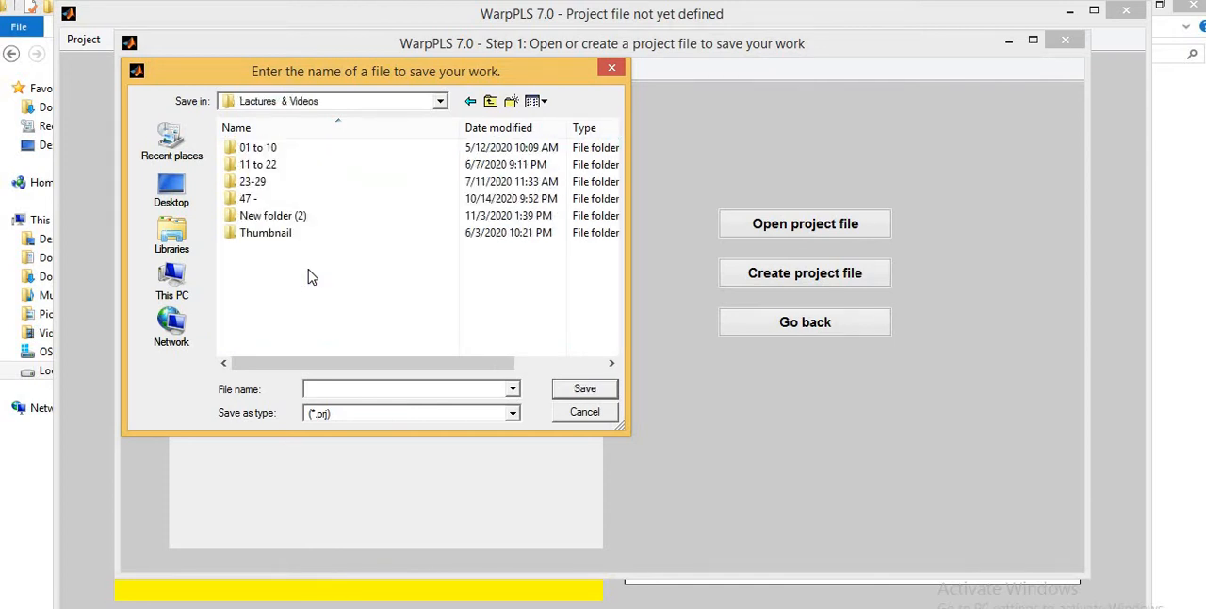
# - Open the 48-II folder inside the 47 - folder as the save location for the project file
pyautogui.press('Down')
pyautogui.press('Down')
pyautogui.press('Down')
pyautogui.press('Down')
pyautogui.press('Return')
pyautogui.press('Down')
pyautogui.press('Down')
pyautogui.press('Down')
pyautogui.press('Down')
pyautogui.press('Down')
pyautogui.press('Down')
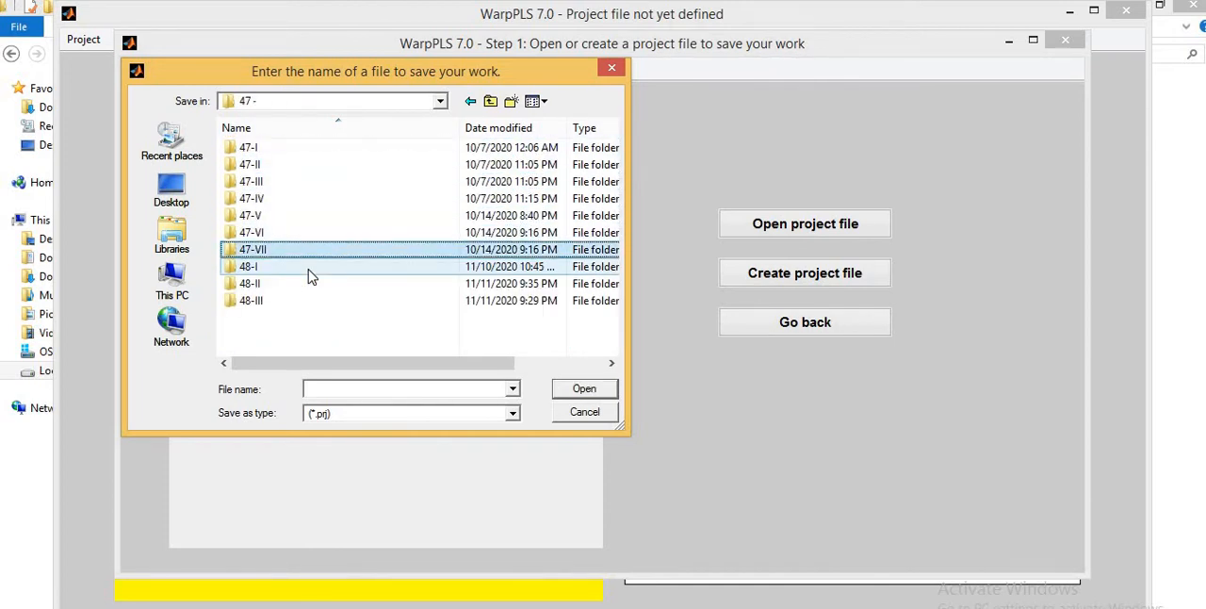
pyautogui.press('Down')
pyautogui.press('Down')
pyautogui.press('Return')
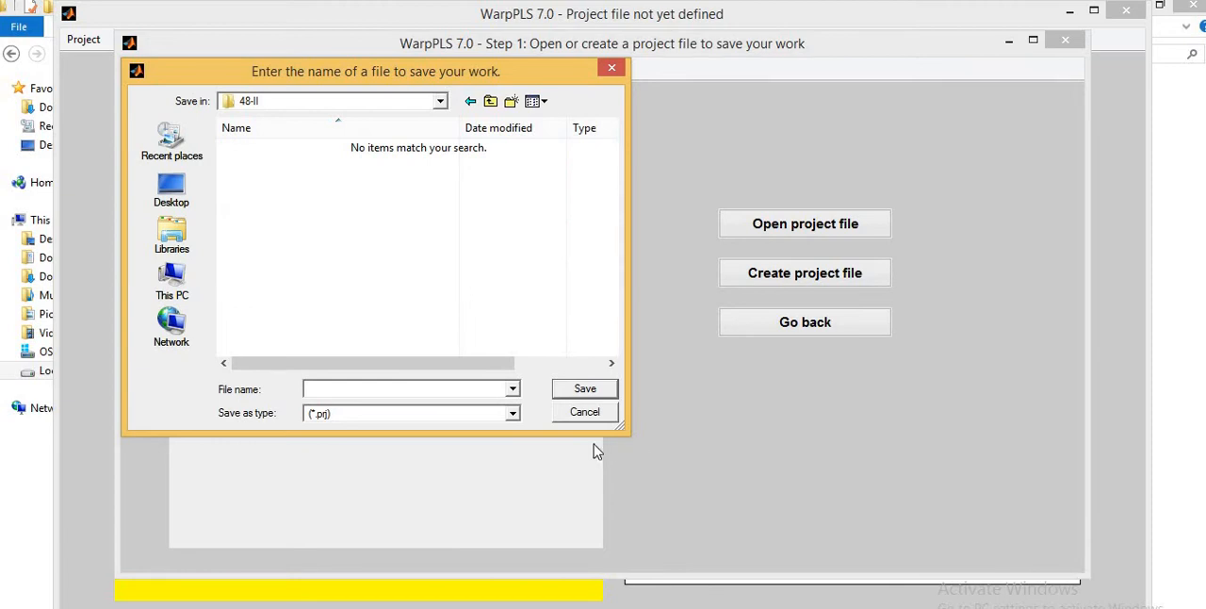
# - With All Files shown, save the project over Questionnaire (a survey regarding factors affecting CPEC) (Responses) I.xlsx and proceed to Step 2
pyautogui.click(515, 415)
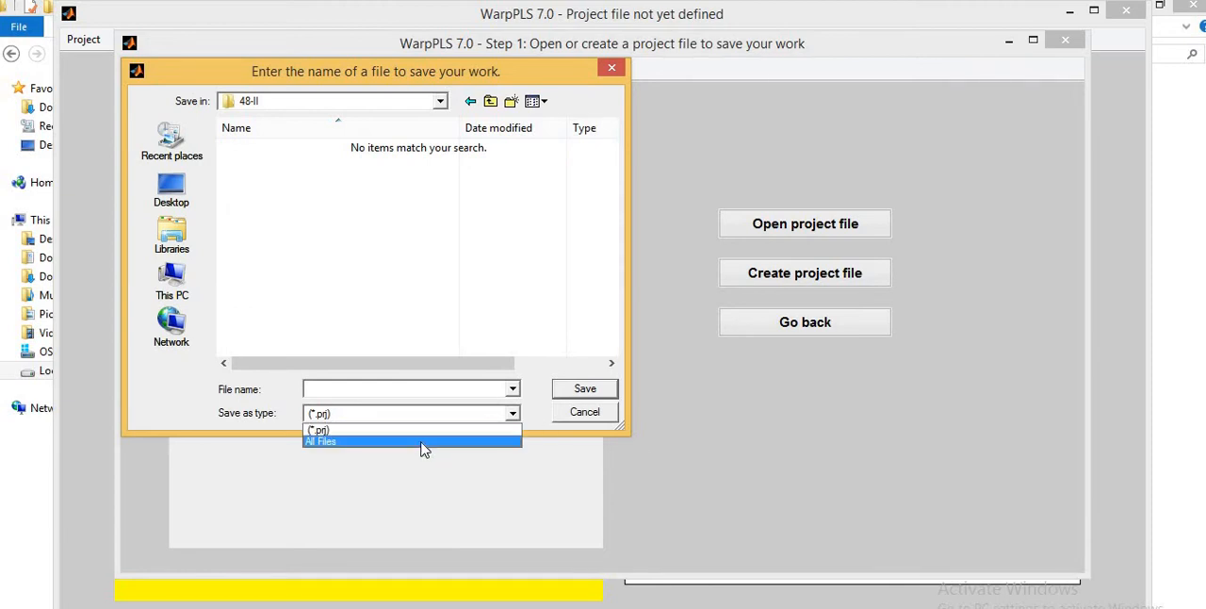
pyautogui.click(426, 443)
pyautogui.doubleClick(313, 219)
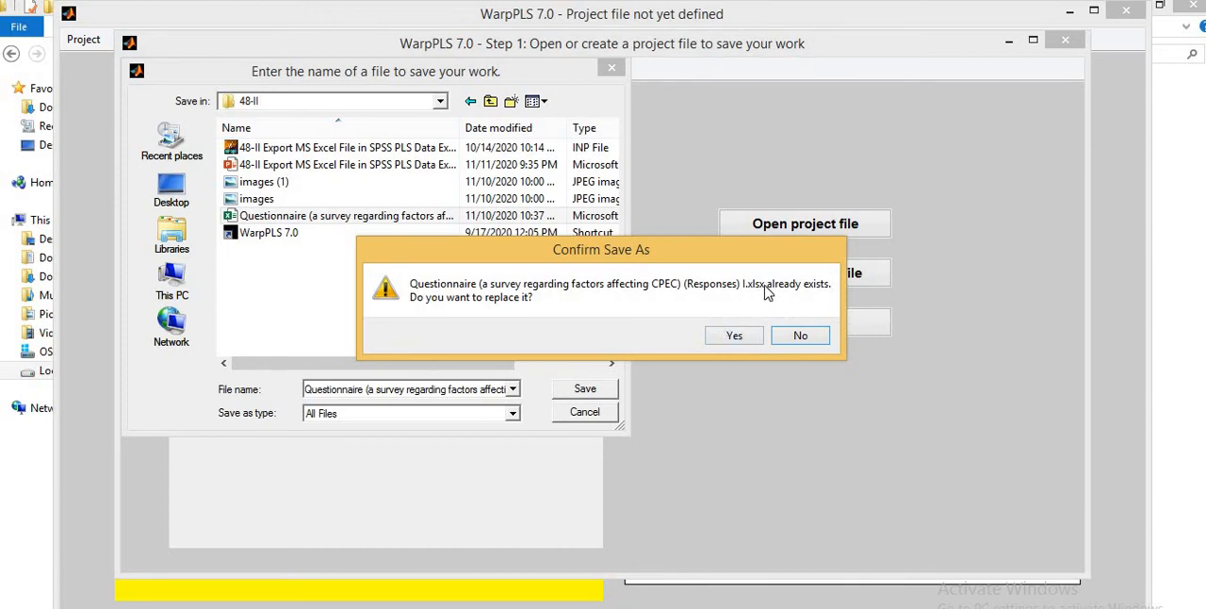
pyautogui.click(733, 342)
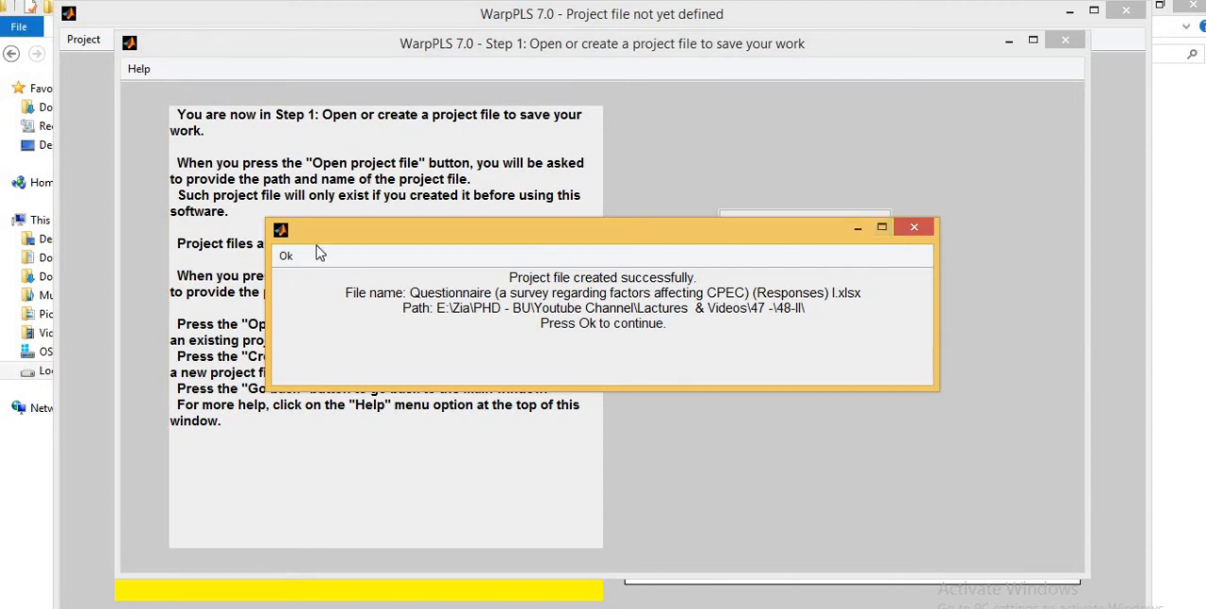
pyautogui.click(289, 260)
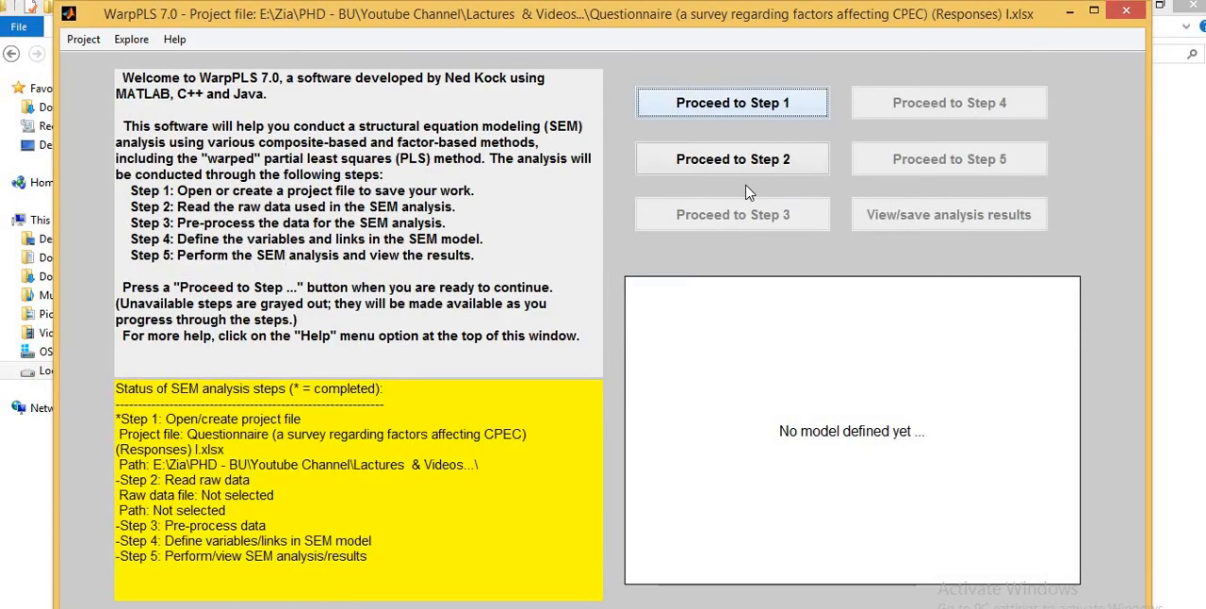
pyautogui.click(718, 162)
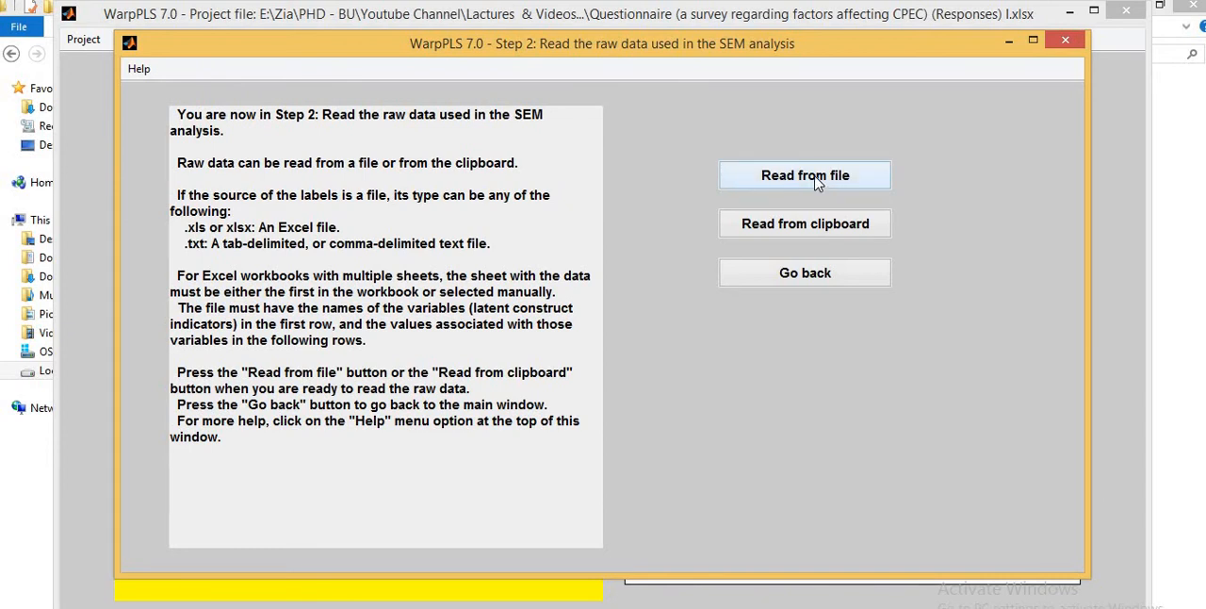
pyautogui.click(794, 232)
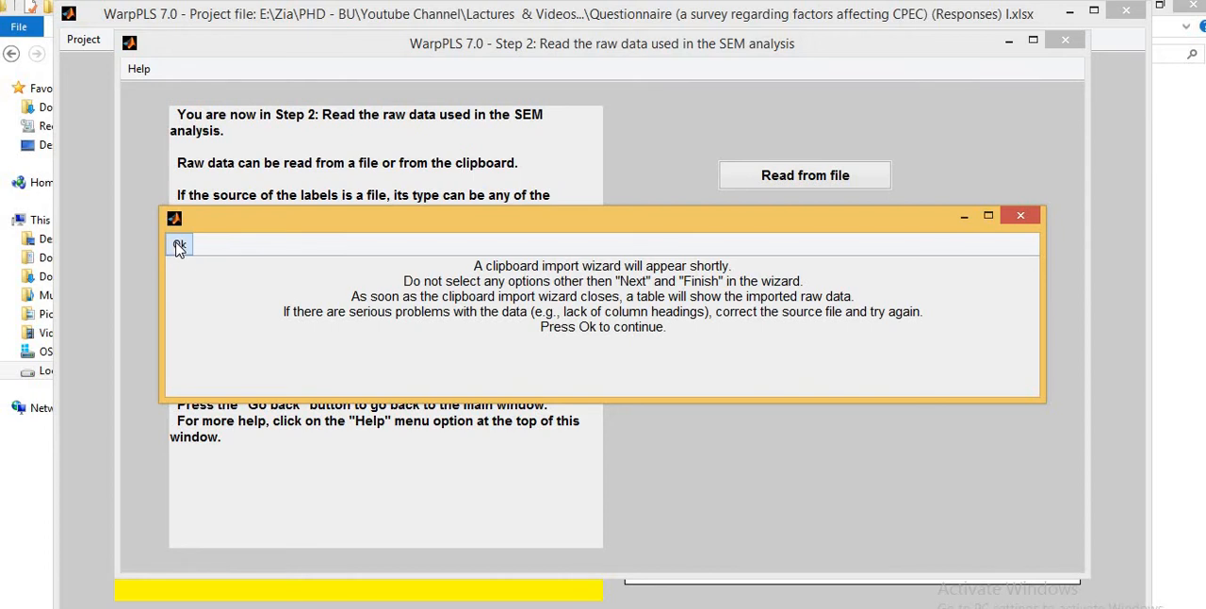
pyautogui.click(179, 247)
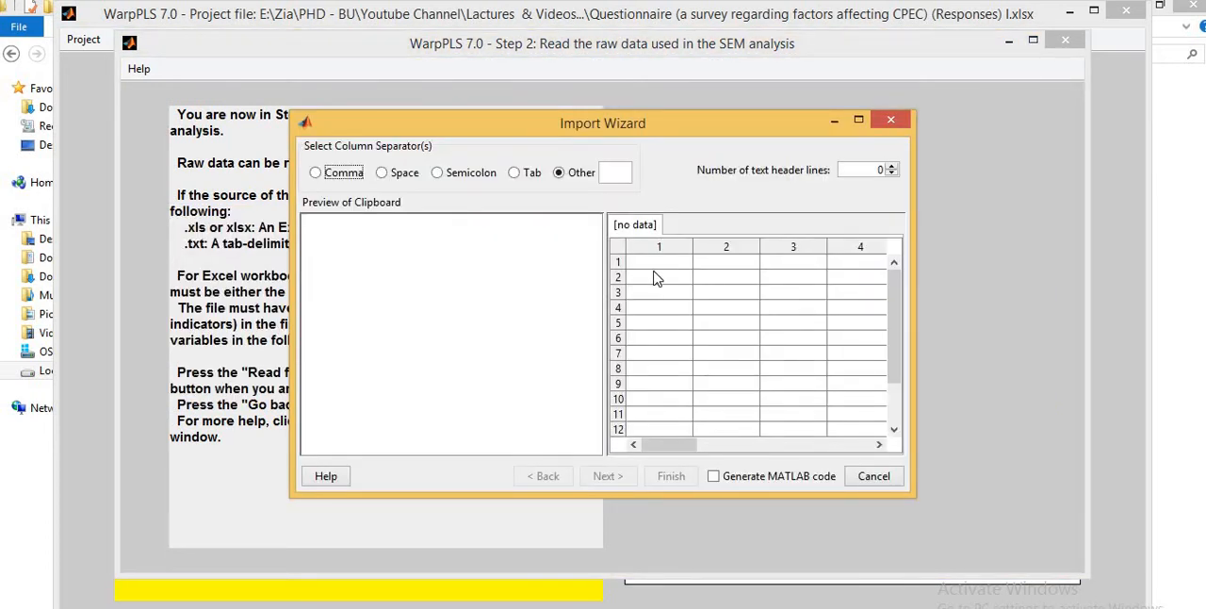
pyautogui.click(657, 277)
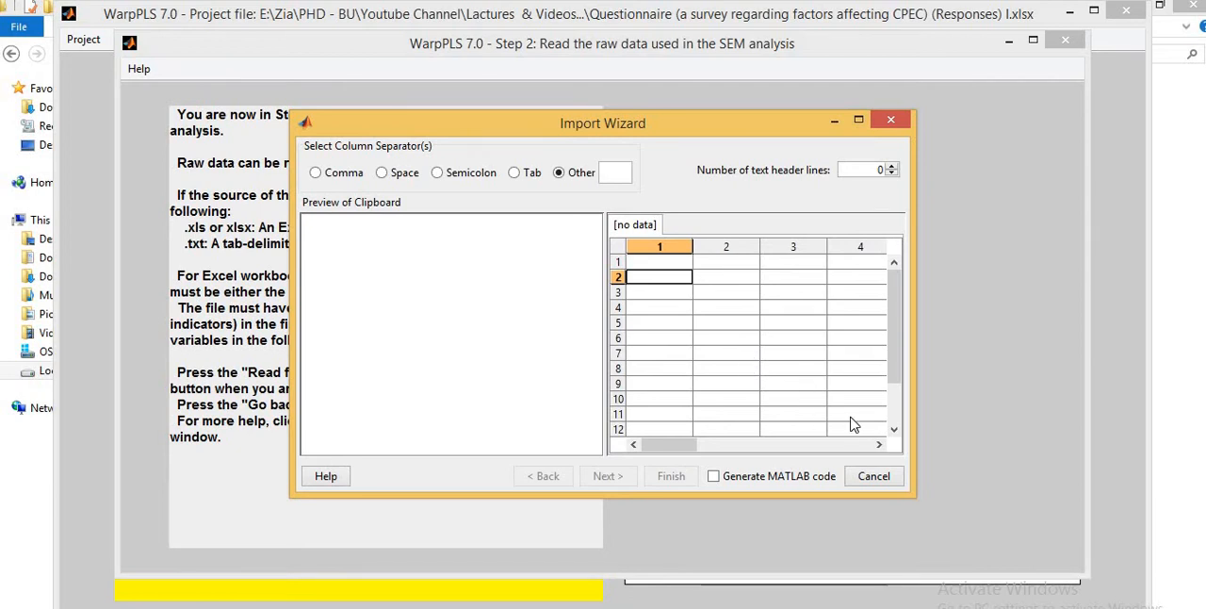
pyautogui.click(874, 476)
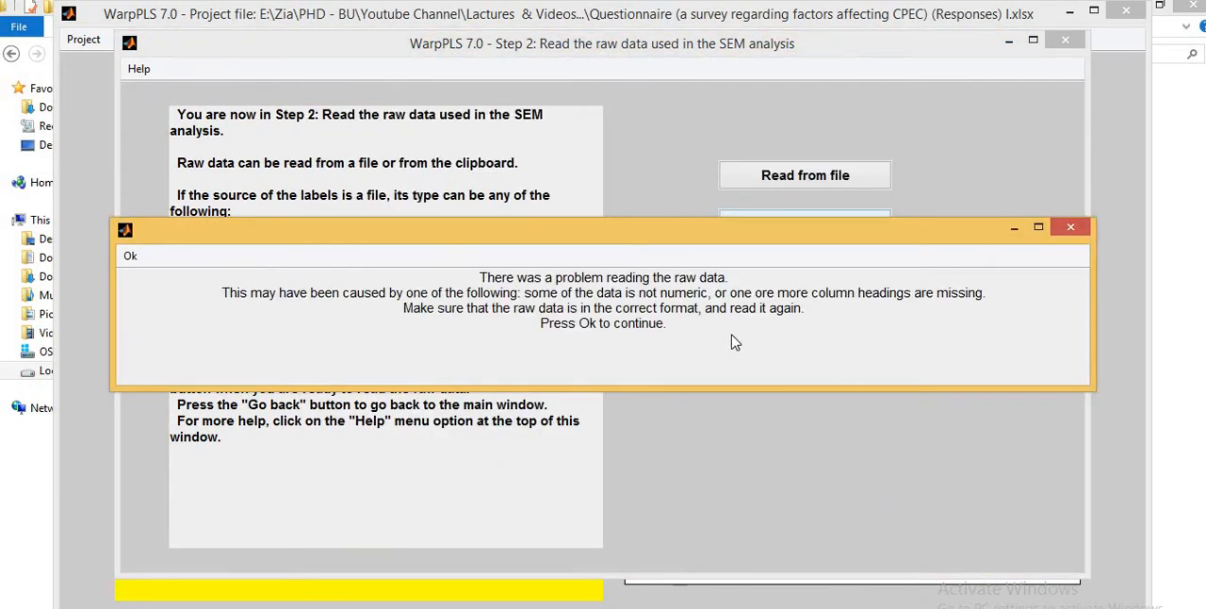
pyautogui.click(130, 257)
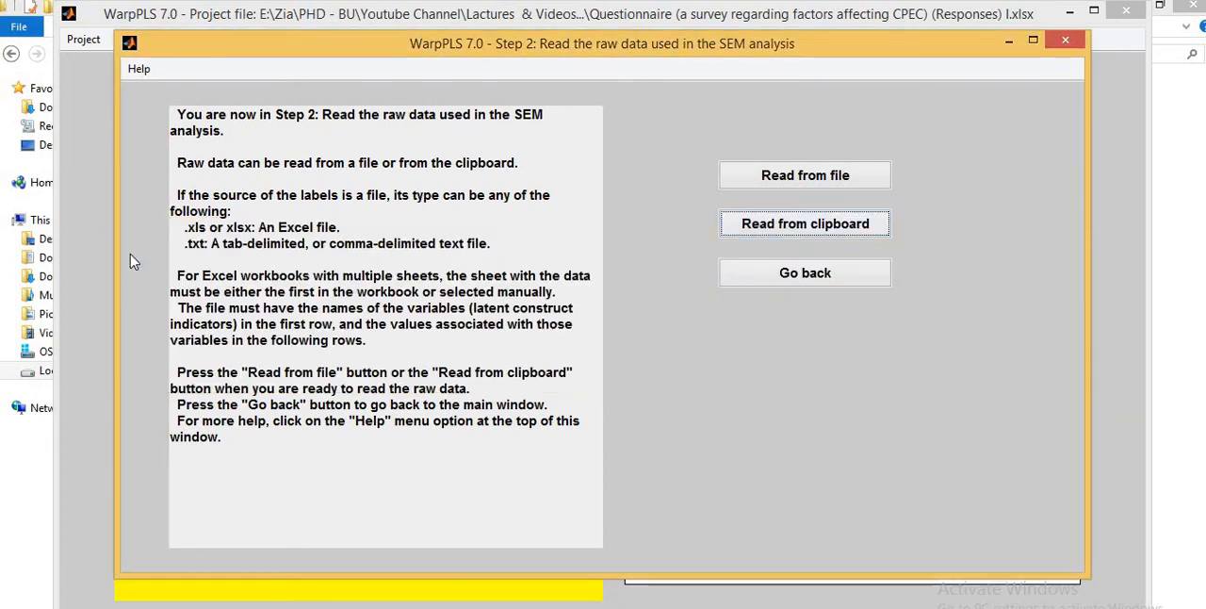
# - Read the raw data from file, showing All Files and choosing the Questionnaire (Responses) I.xlsx workbook in 48-II
pyautogui.click(789, 185)
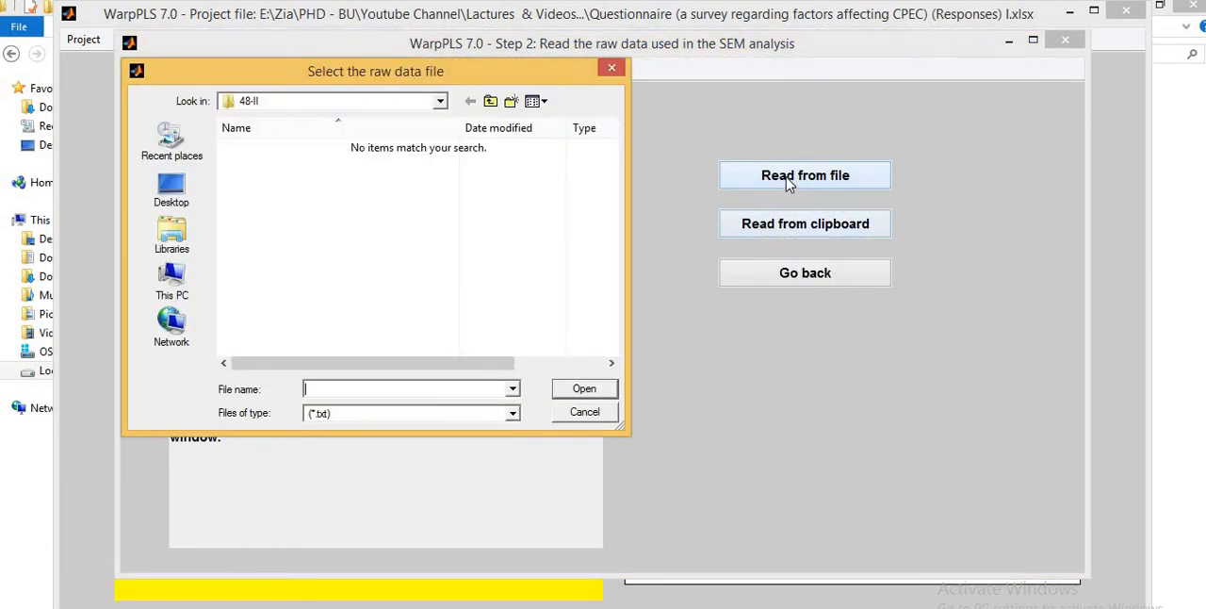
pyautogui.click(511, 415)
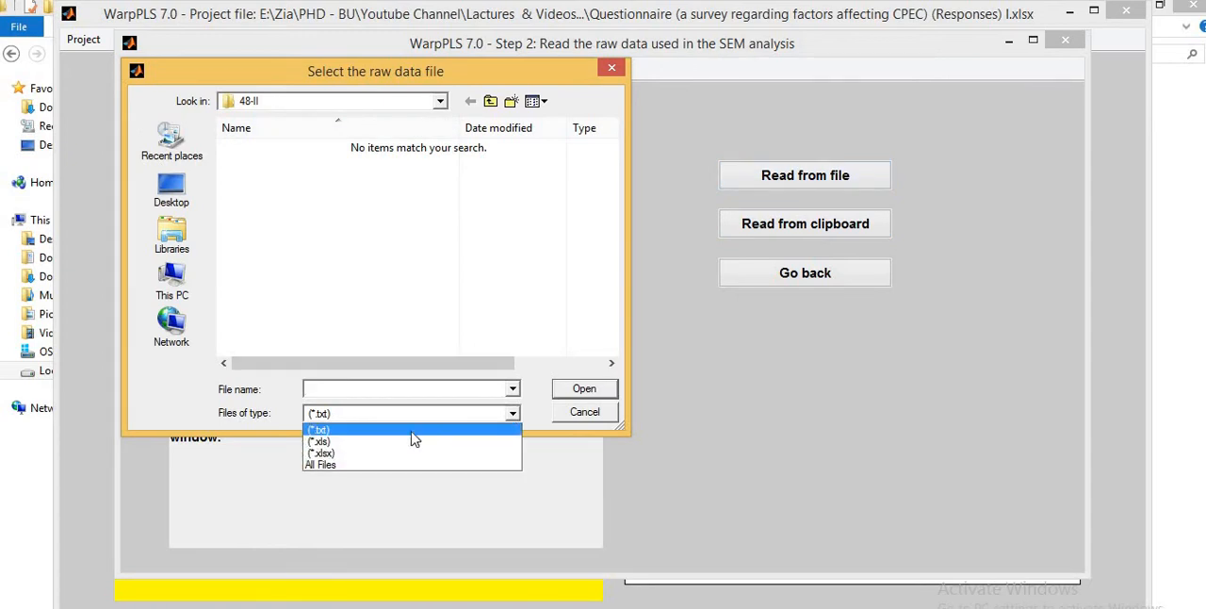
pyautogui.click(339, 466)
pyautogui.doubleClick(306, 226)
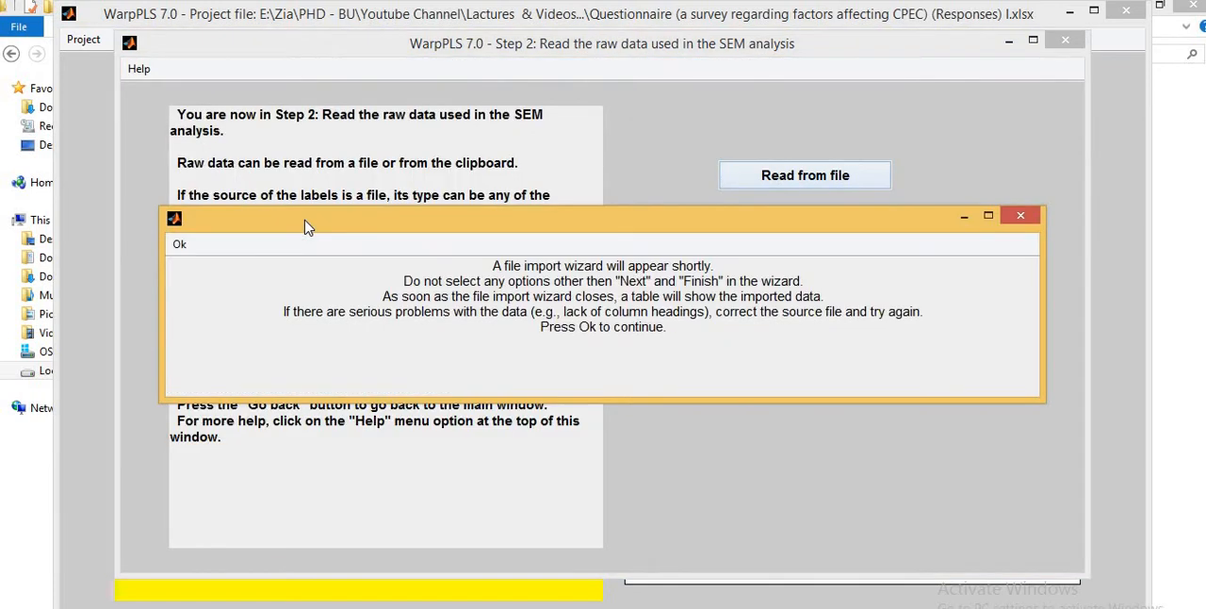
pyautogui.click(179, 245)
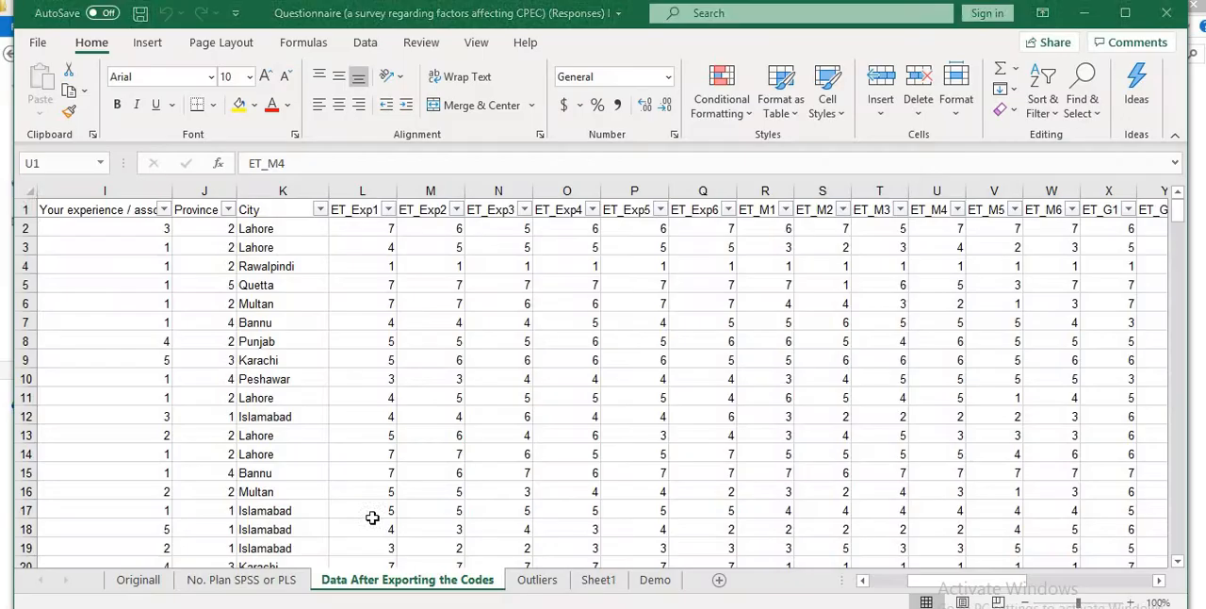
# - Switch to the Excel workbook and examine the demographic columns through Nature of Business on the Originall sheet
pyautogui.click(137, 581)
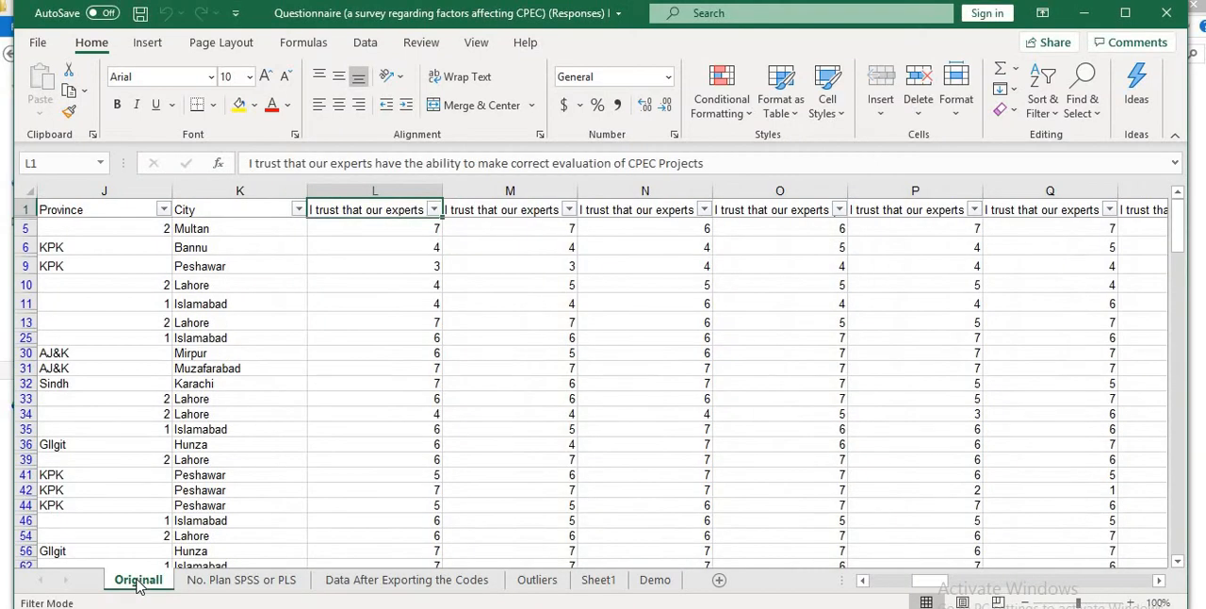
pyautogui.hotkey('ctrl', 'Home')
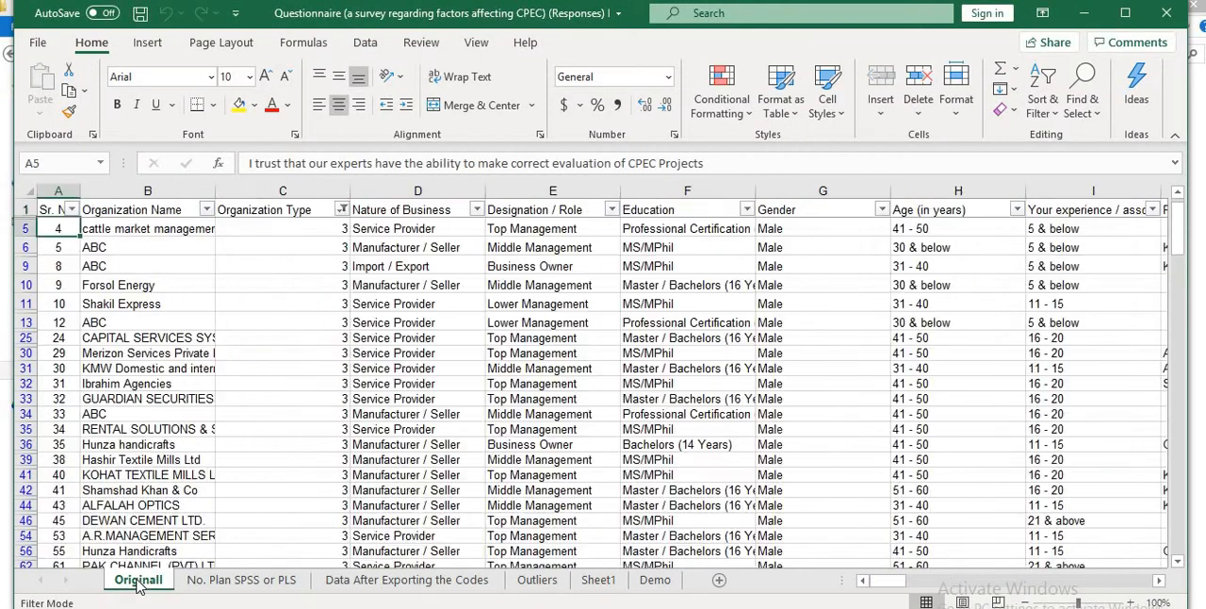
pyautogui.press('Right')
pyautogui.press('Right')
pyautogui.press('Right')
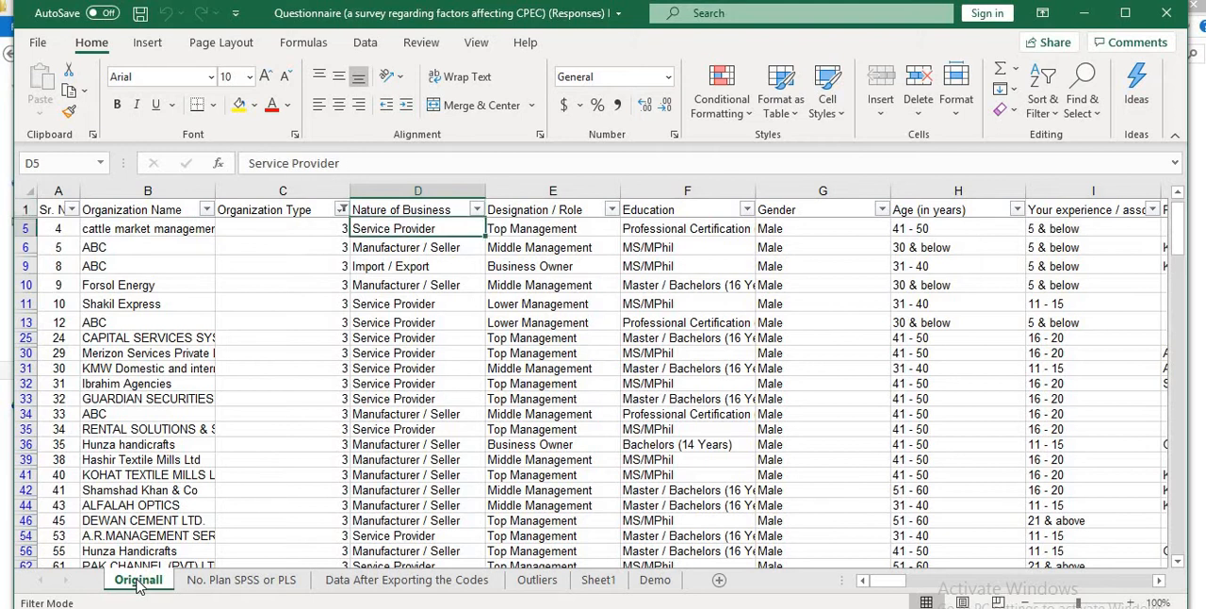
pyautogui.hotkey('ctrl', 'shift', 'Down')
pyautogui.hotkey('ctrl', 'Up')
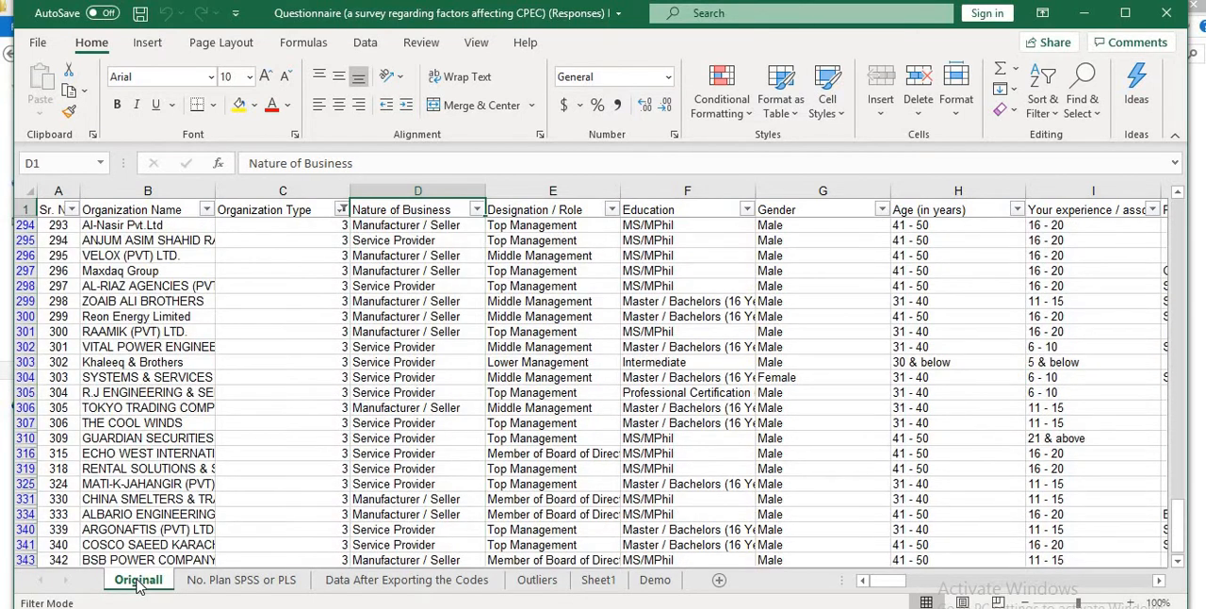
# - Examine the No. Plan SPSS or PLS code list and the coded columns on the Data After Exporting the Codes sheet
pyautogui.click(220, 583)
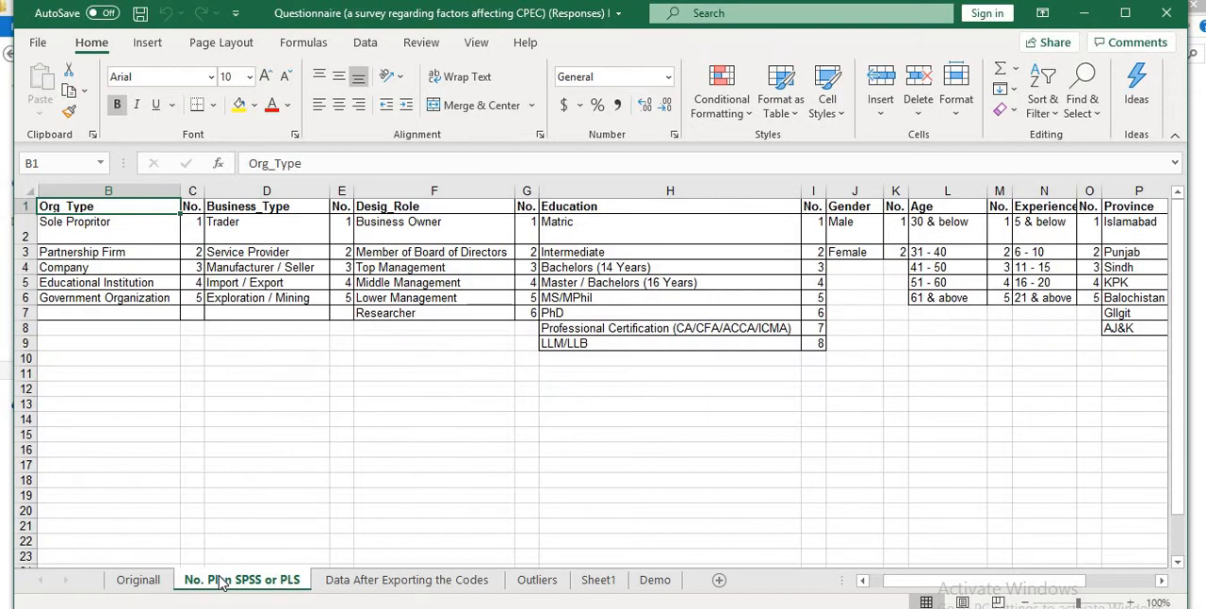
pyautogui.click(362, 585)
pyautogui.press('Left')
pyautogui.press('Left')
pyautogui.press('Left')
pyautogui.press('Left')
pyautogui.press('Left')
pyautogui.press('Left')
pyautogui.press('Left')
pyautogui.press('Left')
pyautogui.press('Left')
pyautogui.press('Left')
pyautogui.press('Left')
pyautogui.press('Left')
pyautogui.press('Left')
pyautogui.press('Left')
pyautogui.press('Left')
pyautogui.press('Left')
pyautogui.press('Left')
pyautogui.press('Left')
pyautogui.press('Left')
pyautogui.press('Left')
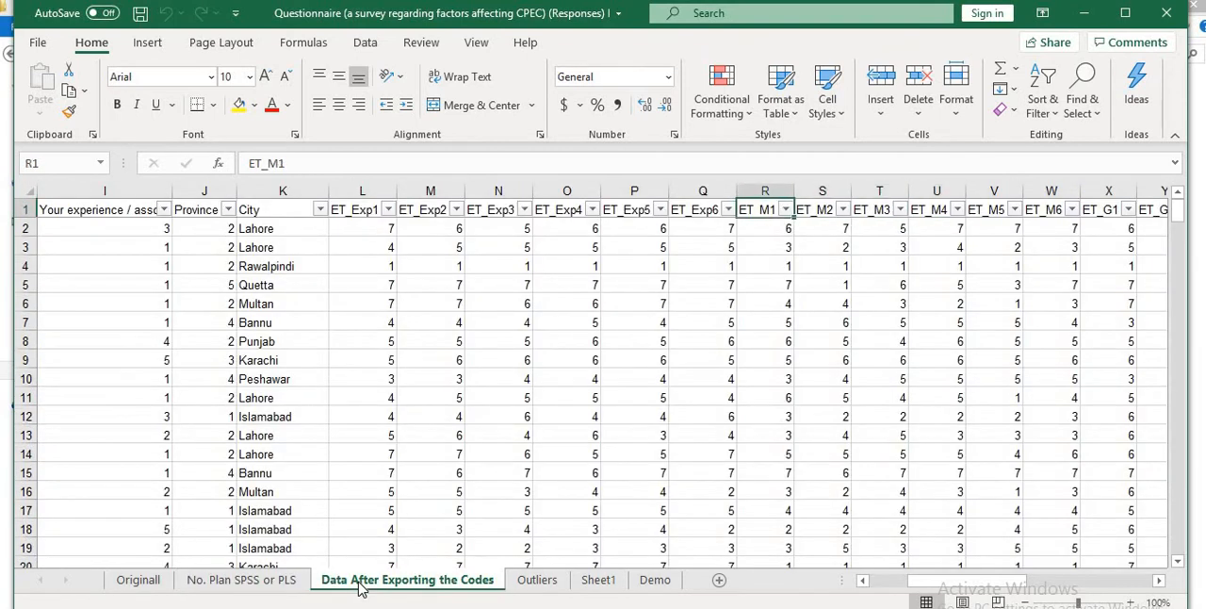
pyautogui.press('Right')
pyautogui.press('Right')
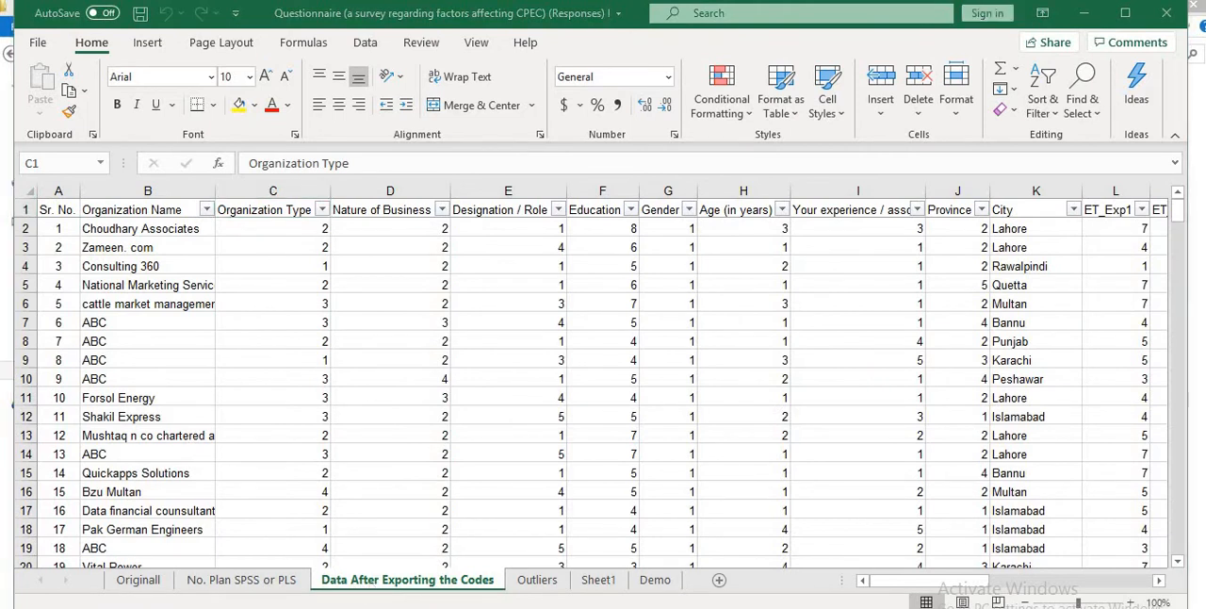
# - Switch to the WarpPLS Import Wizard and import the Data After Exporting the Codes worksheet with variables matching the preview
pyautogui.moveTo(830, 601)
pyautogui.click(843, 579)
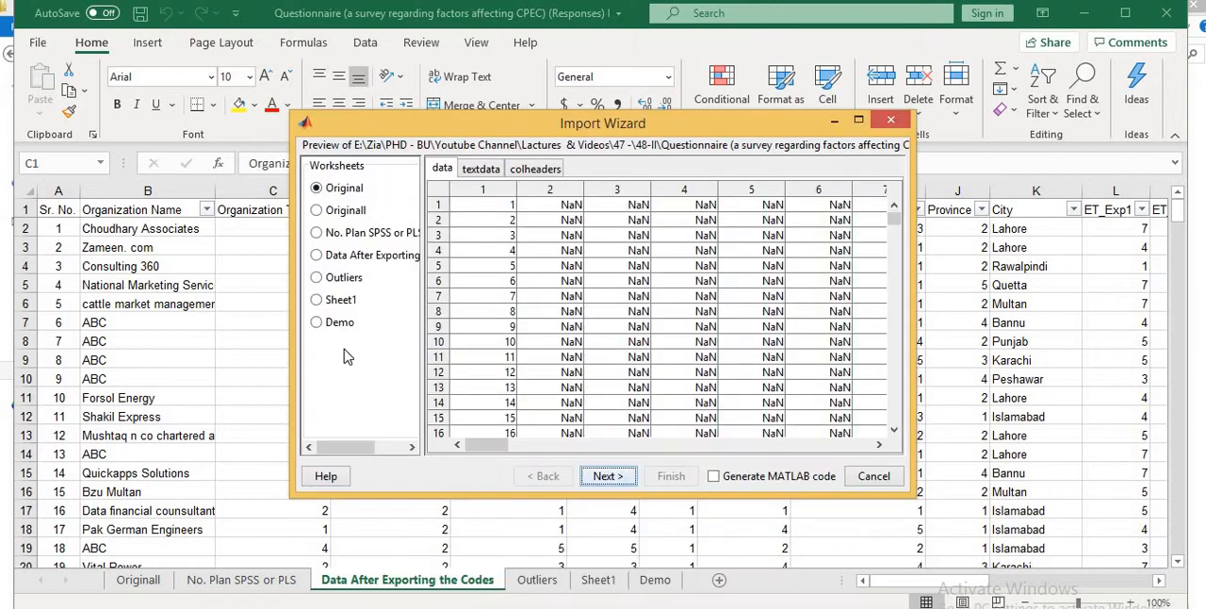
pyautogui.click(344, 261)
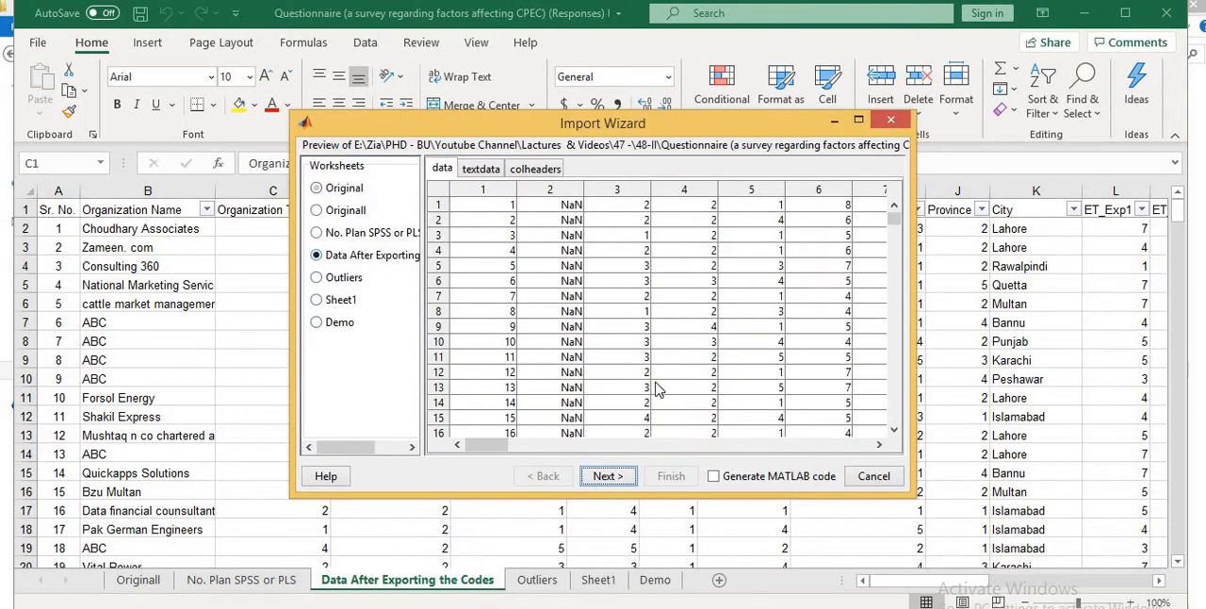
pyautogui.click(608, 476)
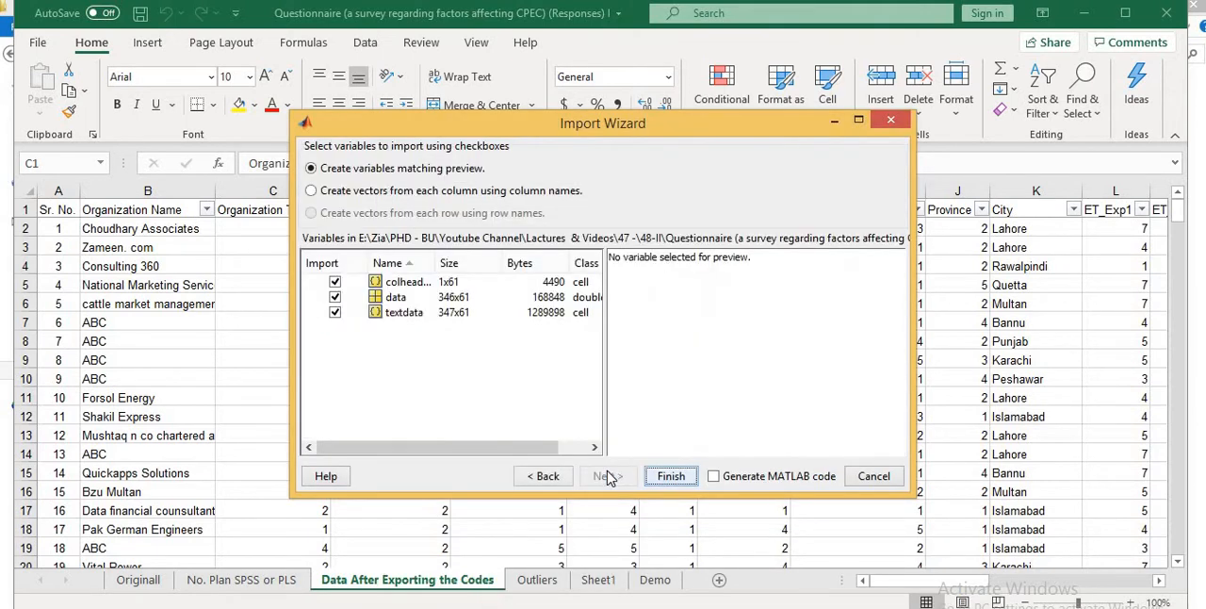
pyautogui.click(670, 476)
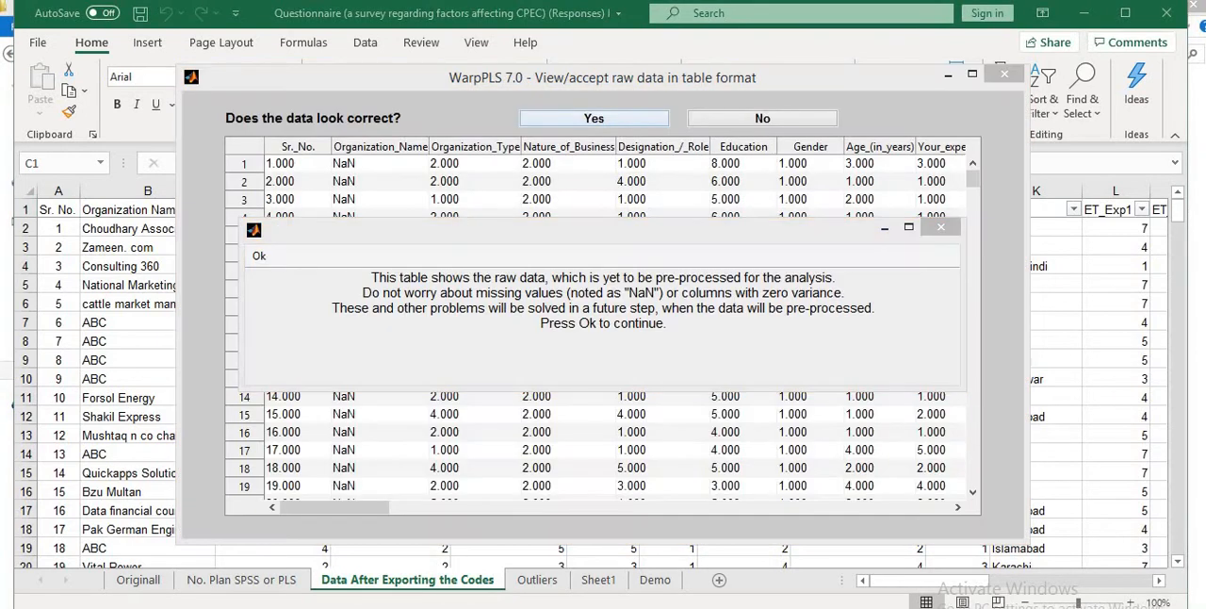
# - Return to the WarpPLS raw data table, accept the data as correct and acknowledge the completed read
pyautogui.moveTo(768, 599)
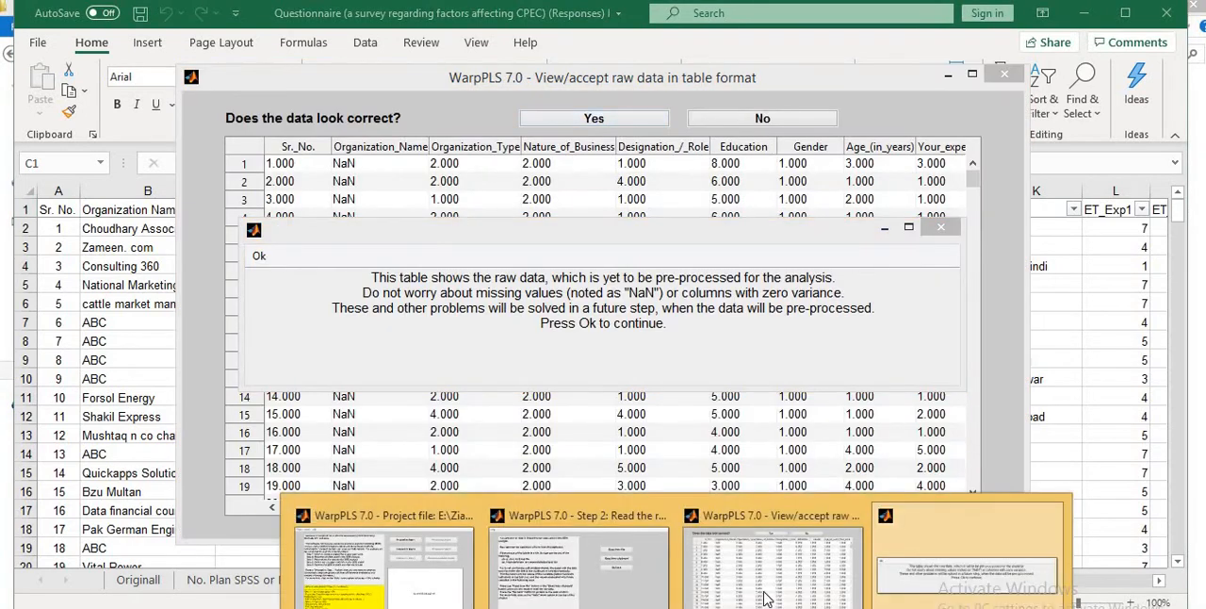
pyautogui.click(938, 547)
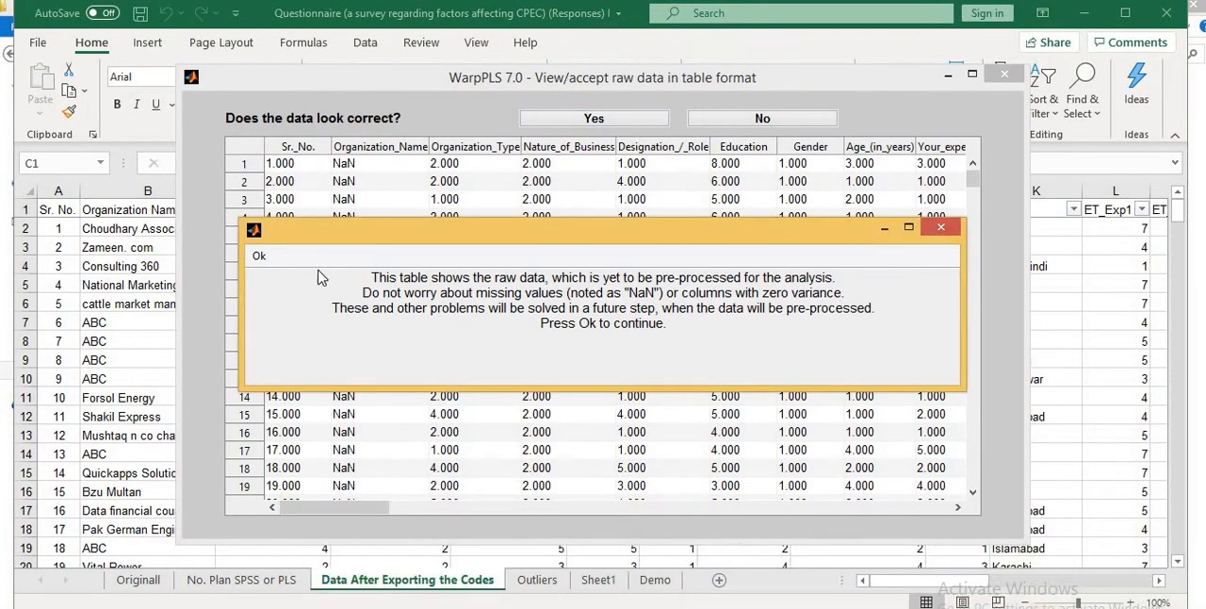
pyautogui.click(260, 257)
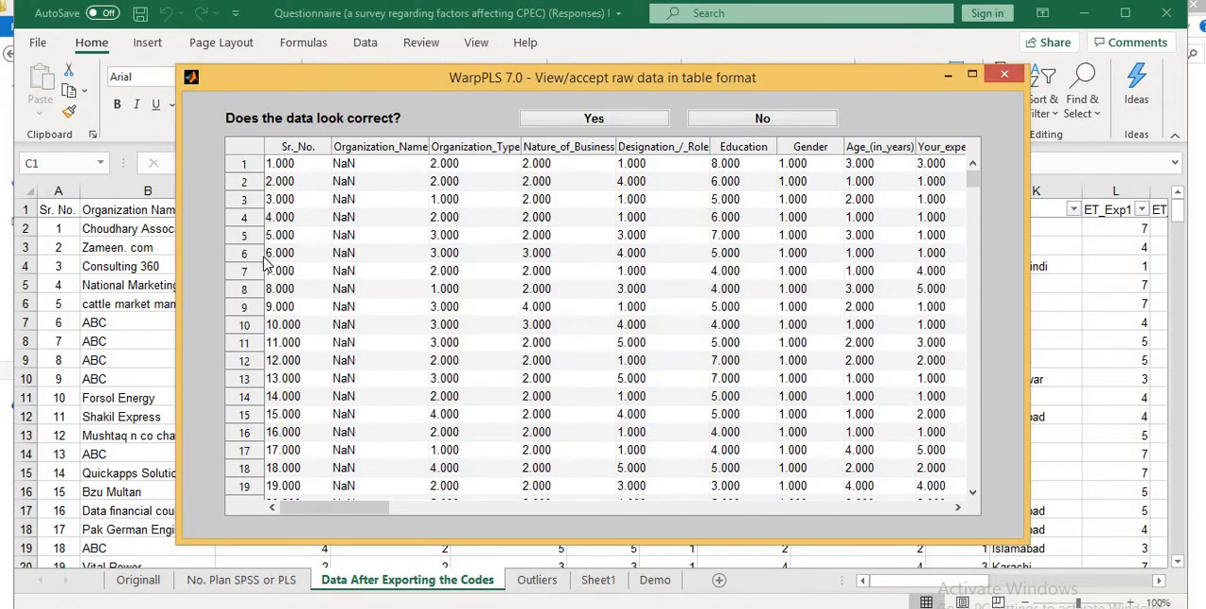
pyautogui.click(591, 125)
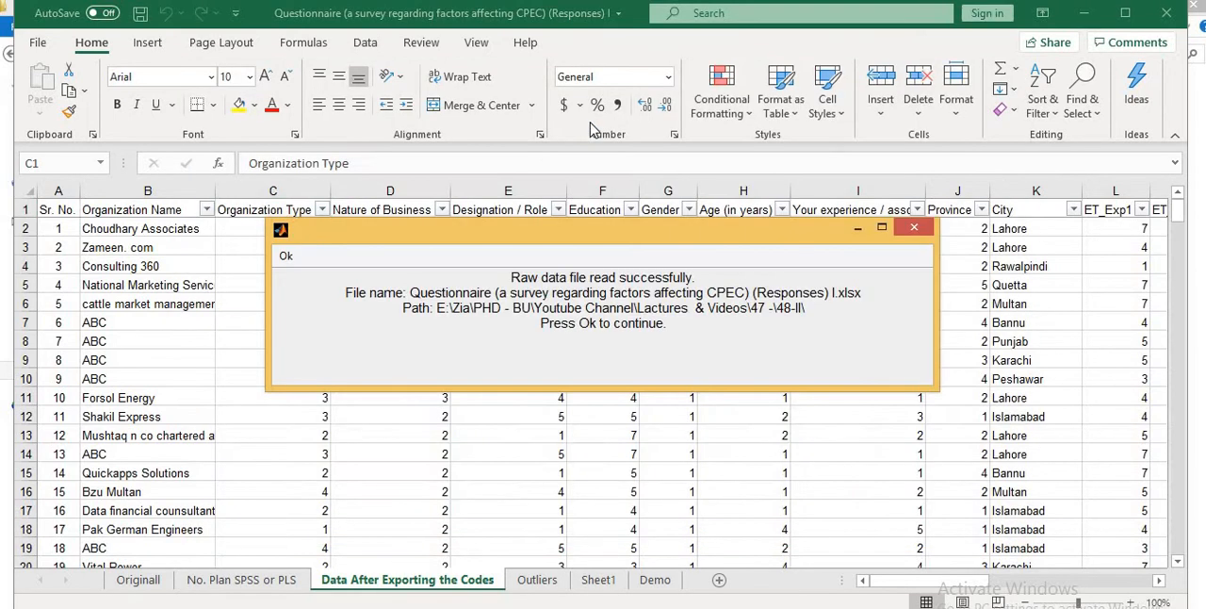
pyautogui.click(288, 256)
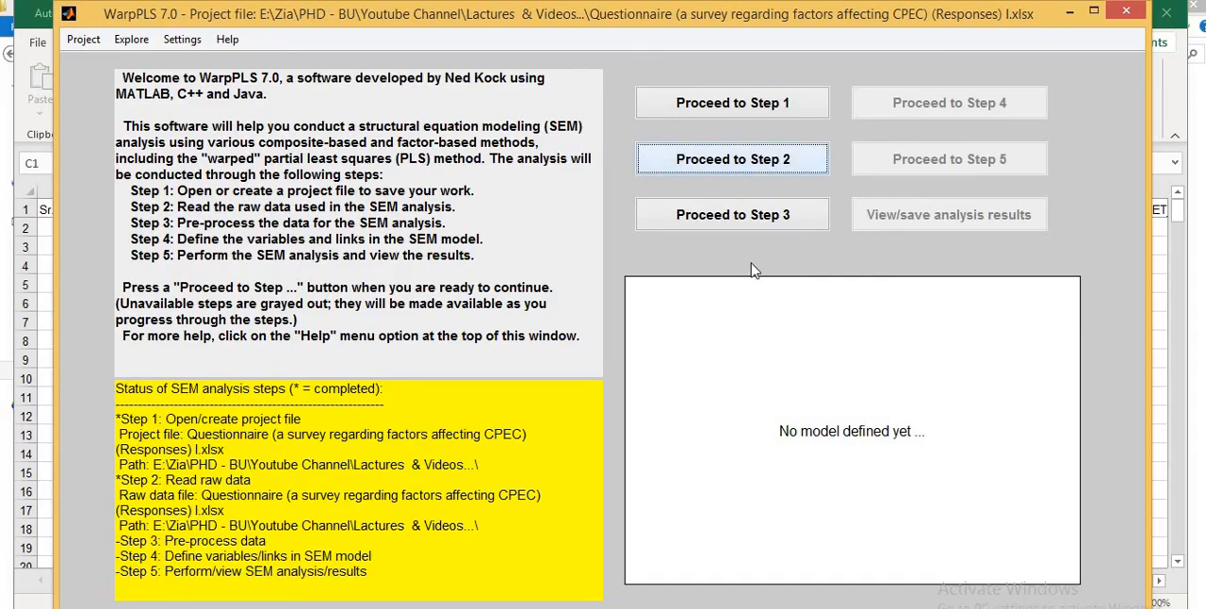
# - Proceed to Step 3 and pre-process the data for the SEM analysis, then switch to the Excel workbook
pyautogui.click(724, 218)
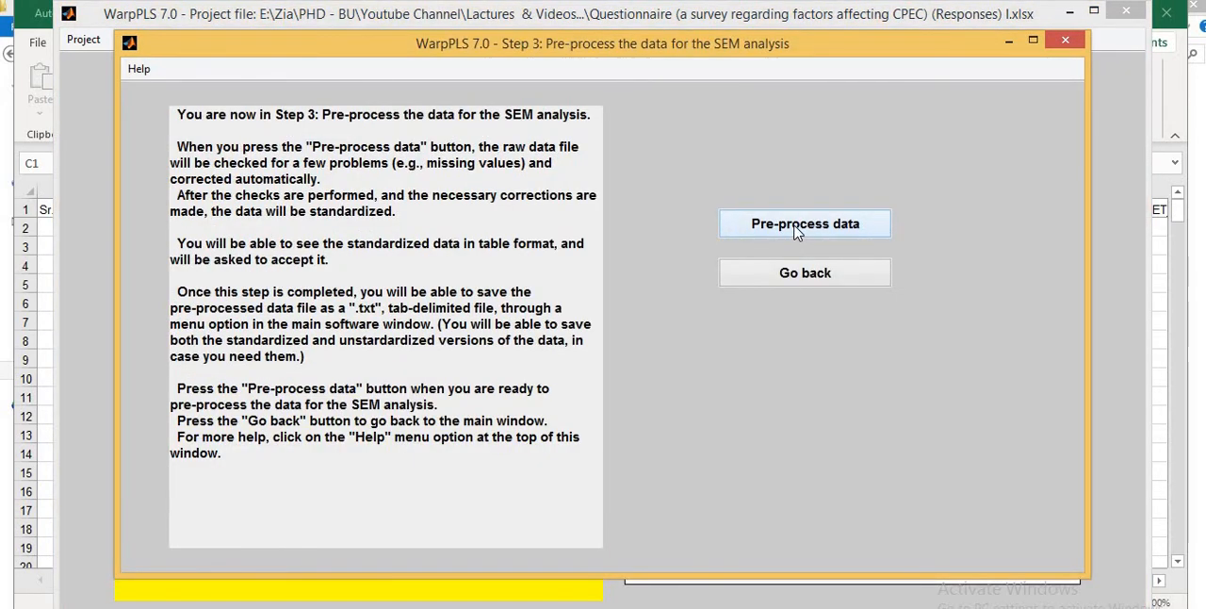
pyautogui.click(794, 231)
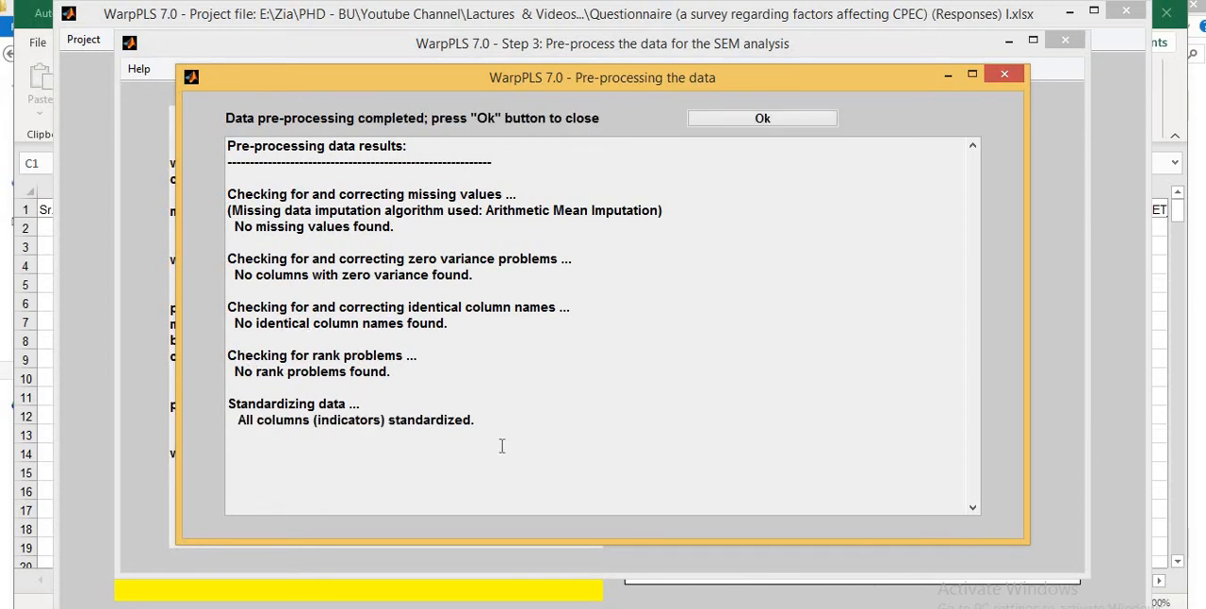
pyautogui.click(622, 608)
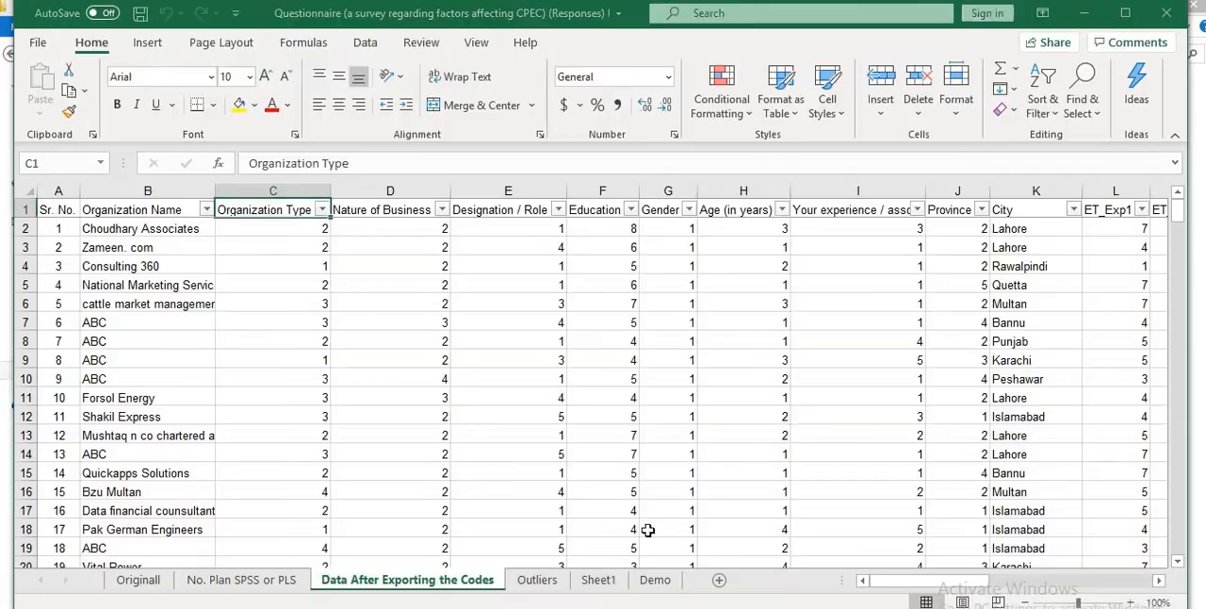
# - Examine the ET_Exp and ET_M indicator columns on the Data After Exporting the Codes sheet
pyautogui.press('Right')
pyautogui.press('Right')
pyautogui.press('Right')
pyautogui.press('Right')
pyautogui.press('Right')
pyautogui.press('Right')
pyautogui.press('Right')
pyautogui.press('Right')
pyautogui.press('Right')
pyautogui.press('Right')
pyautogui.press('Right')
pyautogui.press('Right')
pyautogui.press('Right')
pyautogui.press('Right')
pyautogui.press('Right')
pyautogui.press('Right')
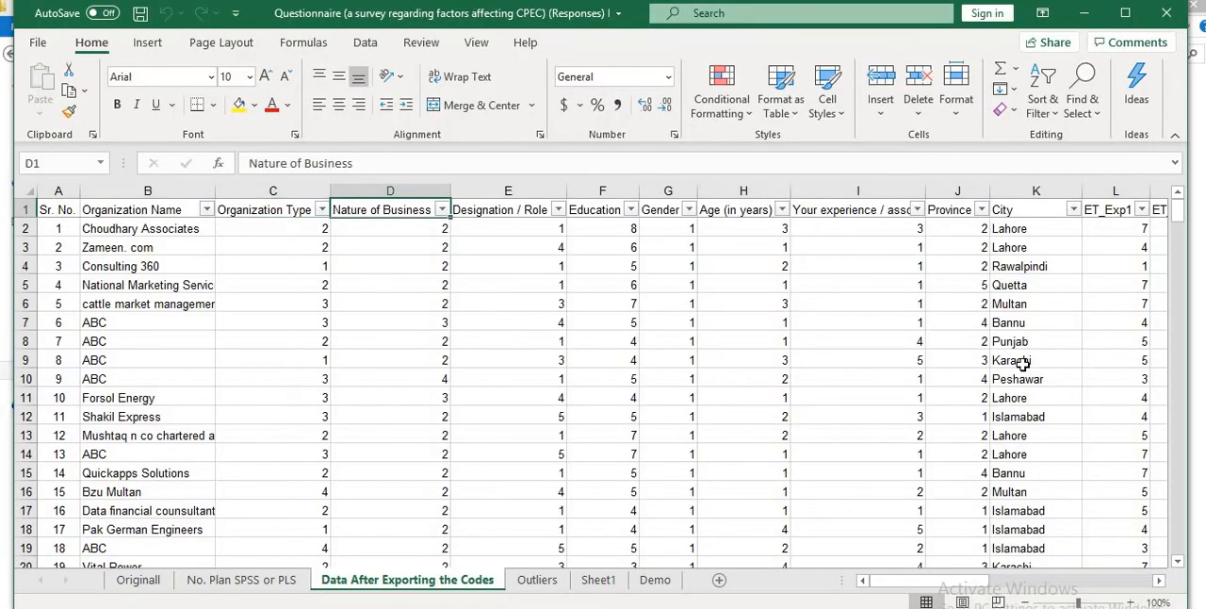
pyautogui.press('Down')
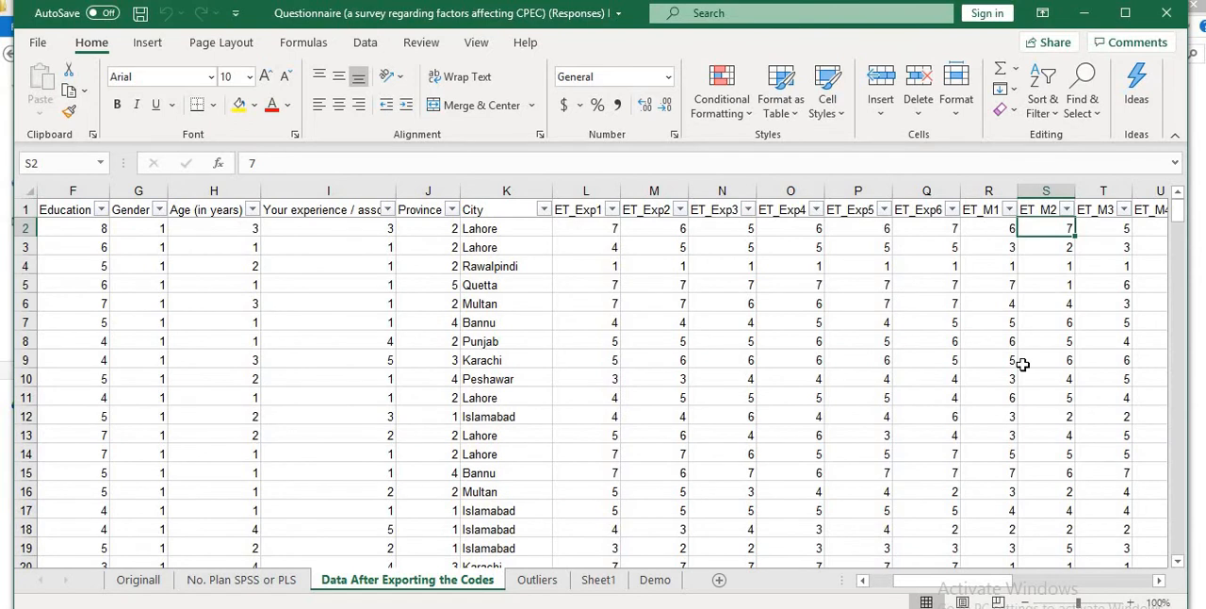
pyautogui.press('Left')
pyautogui.press('Left')
pyautogui.press('Down')
pyautogui.press('Down')
pyautogui.press('Down')
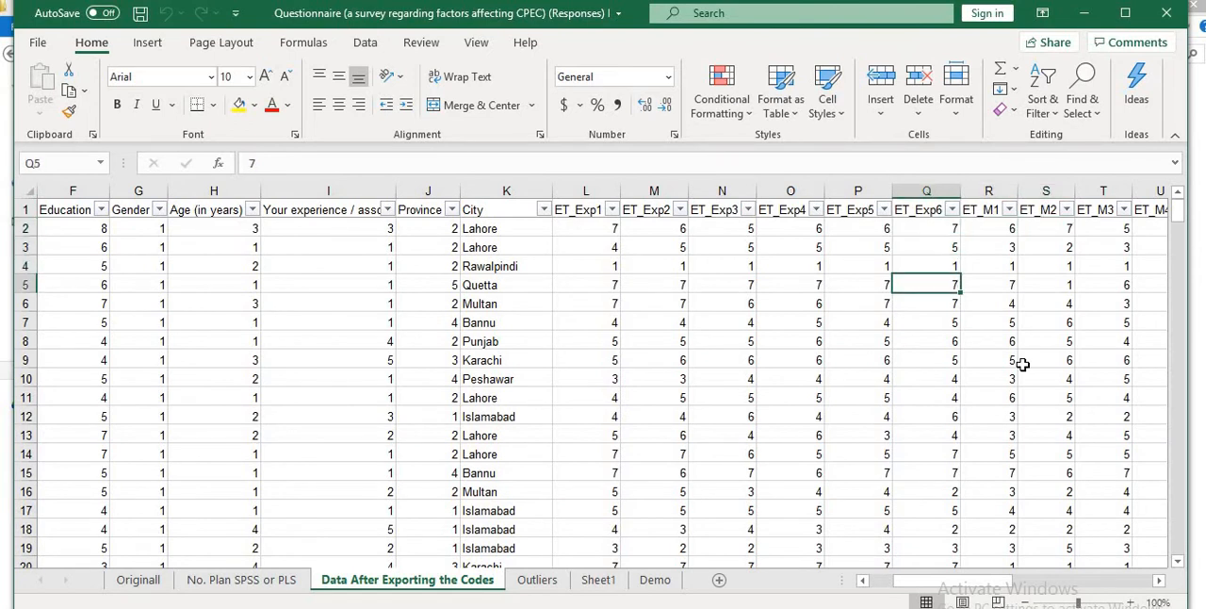
# - Switch to WarpPLS, acknowledge the pre-processing results and accept the standardized data table as correct
pyautogui.moveTo(872, 603)
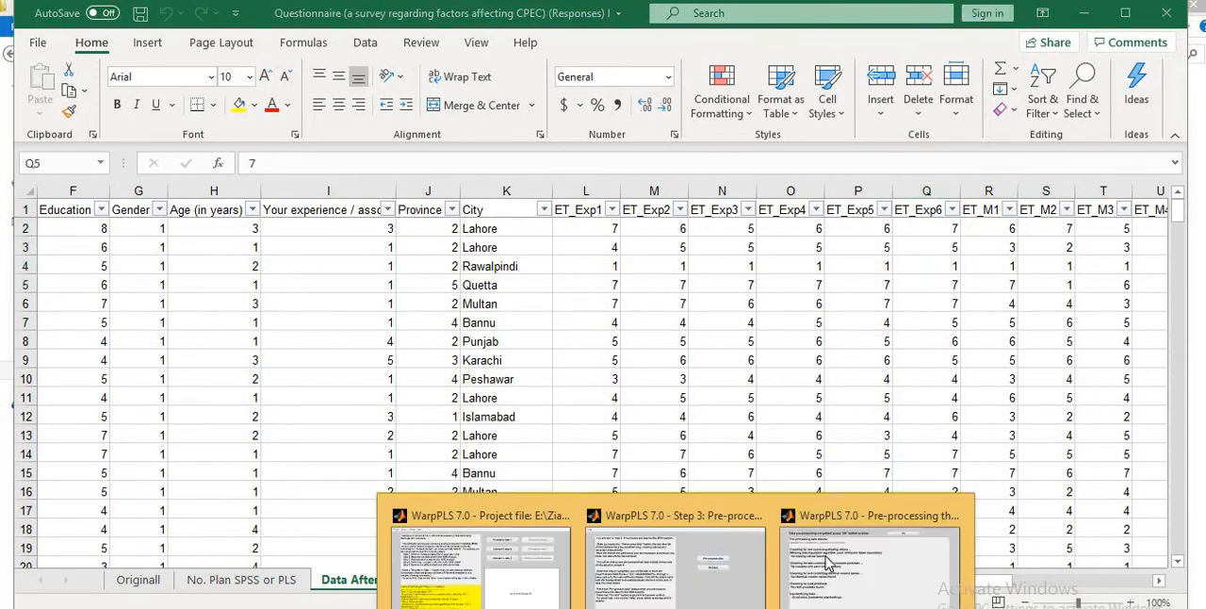
pyautogui.click(889, 548)
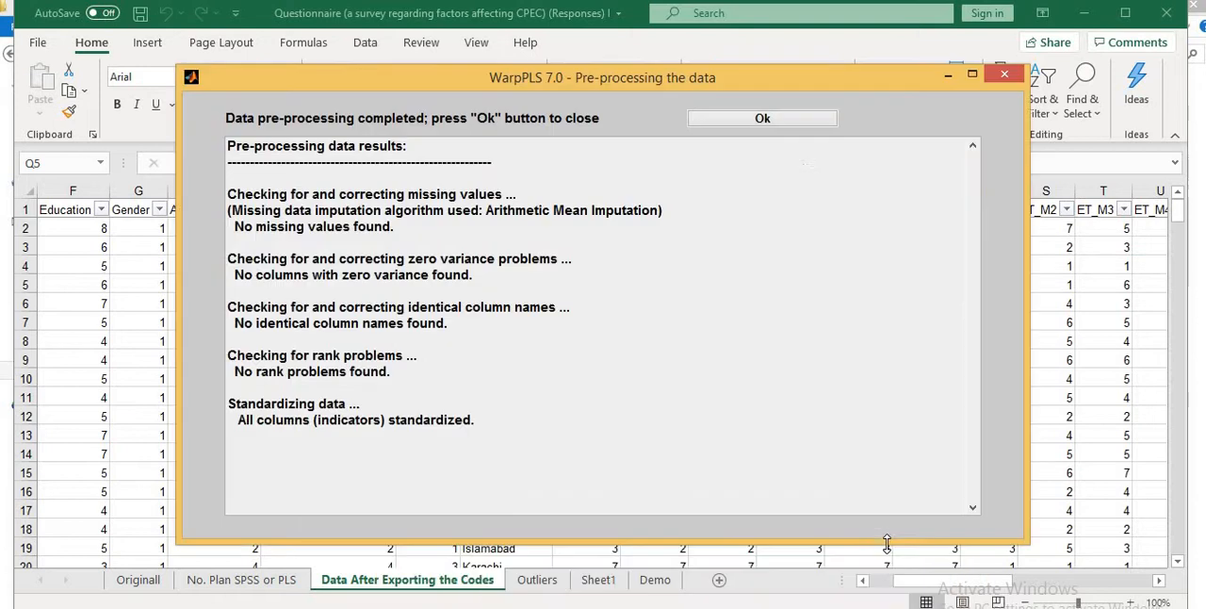
pyautogui.click(794, 120)
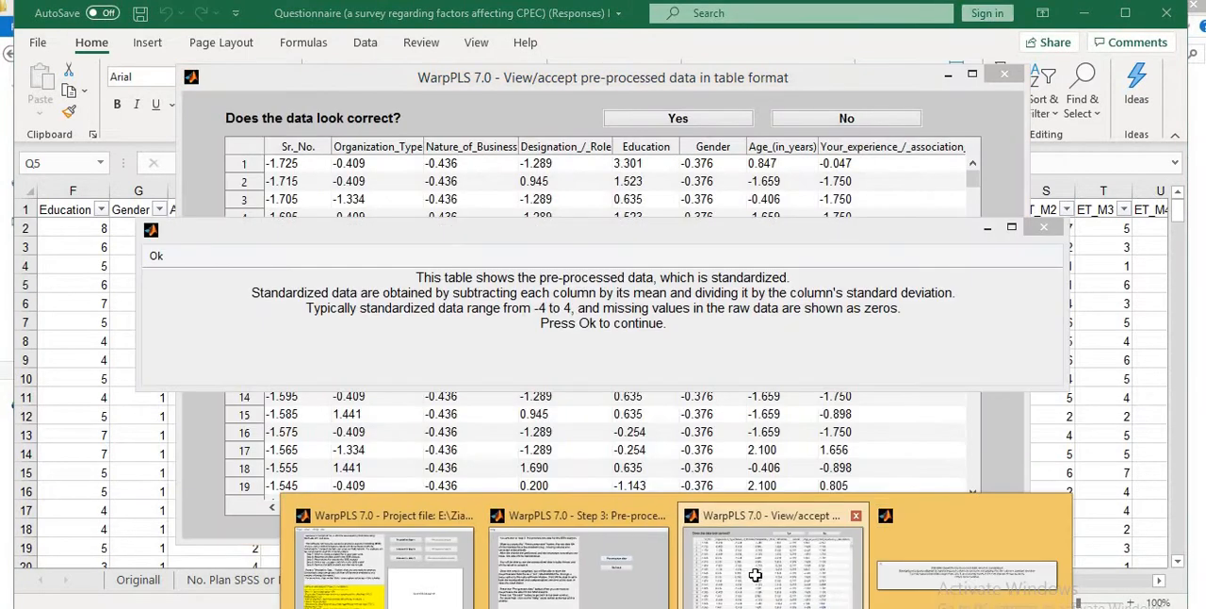
pyautogui.click(157, 257)
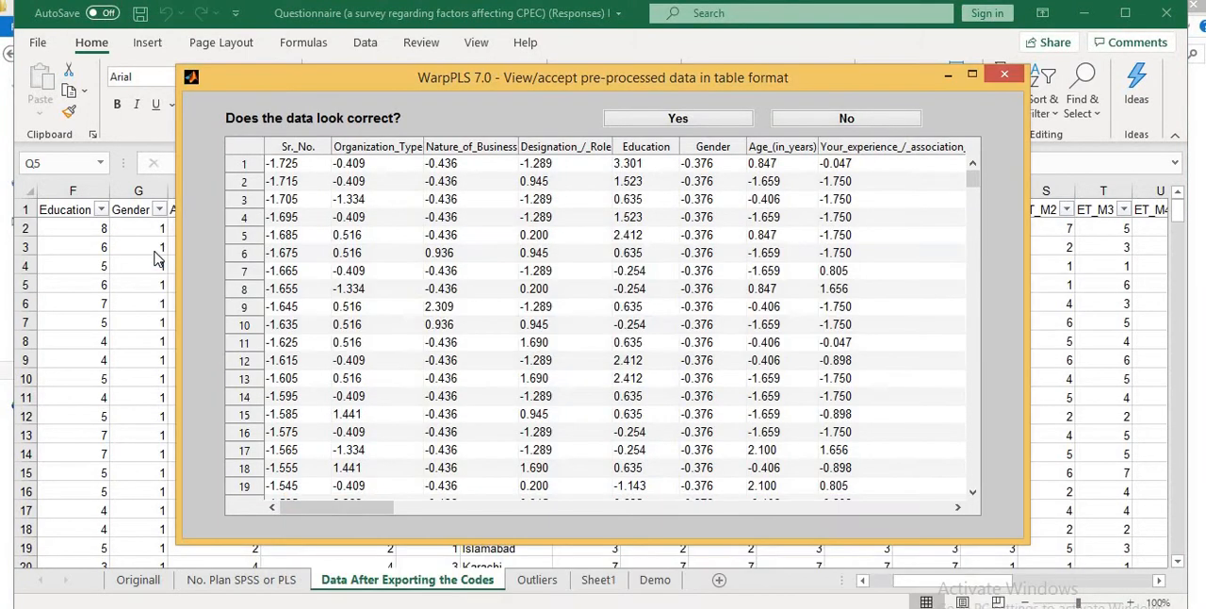
pyautogui.click(647, 121)
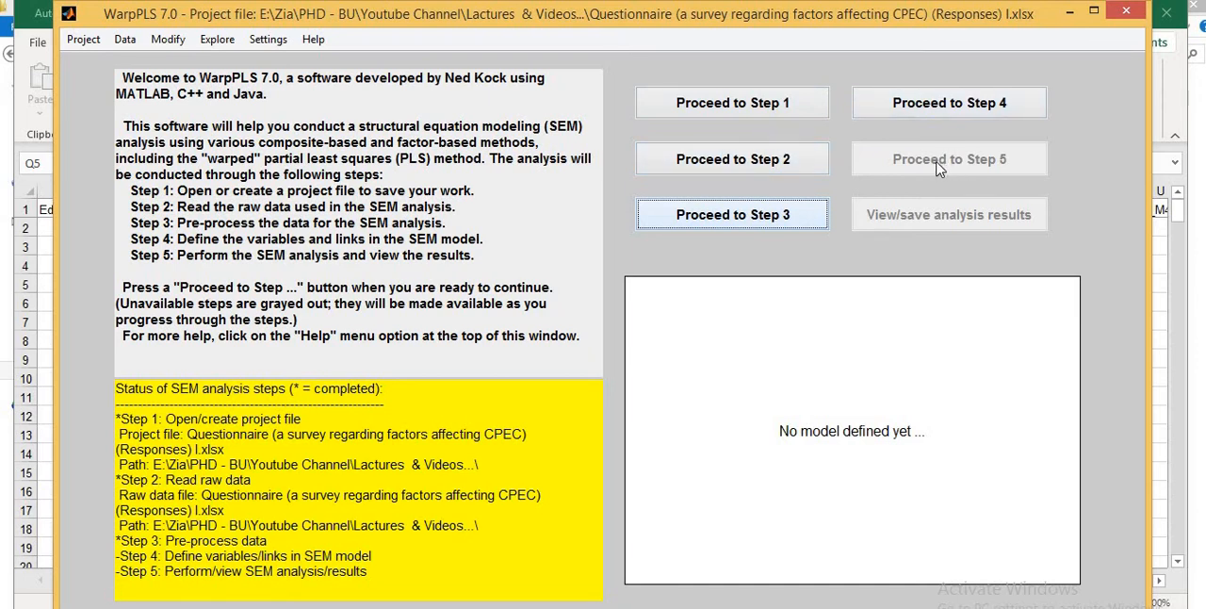
# - Proceed to Step 4, open the SEM model definition and start a new latent variable at the middle-left of the model canvas
pyautogui.click(913, 106)
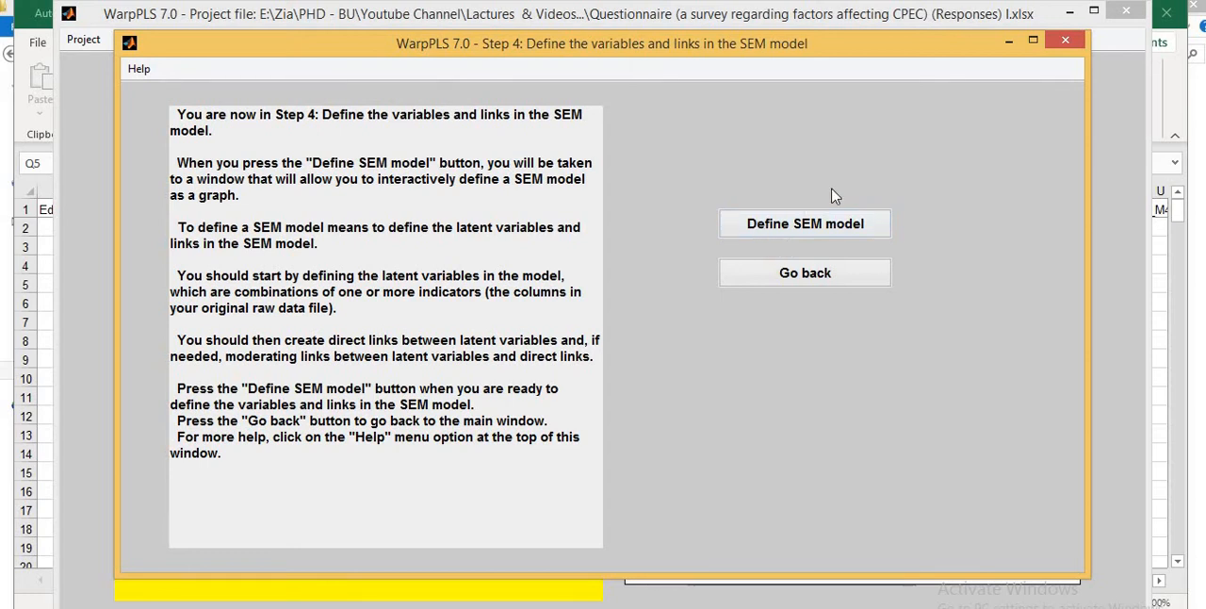
pyautogui.click(806, 226)
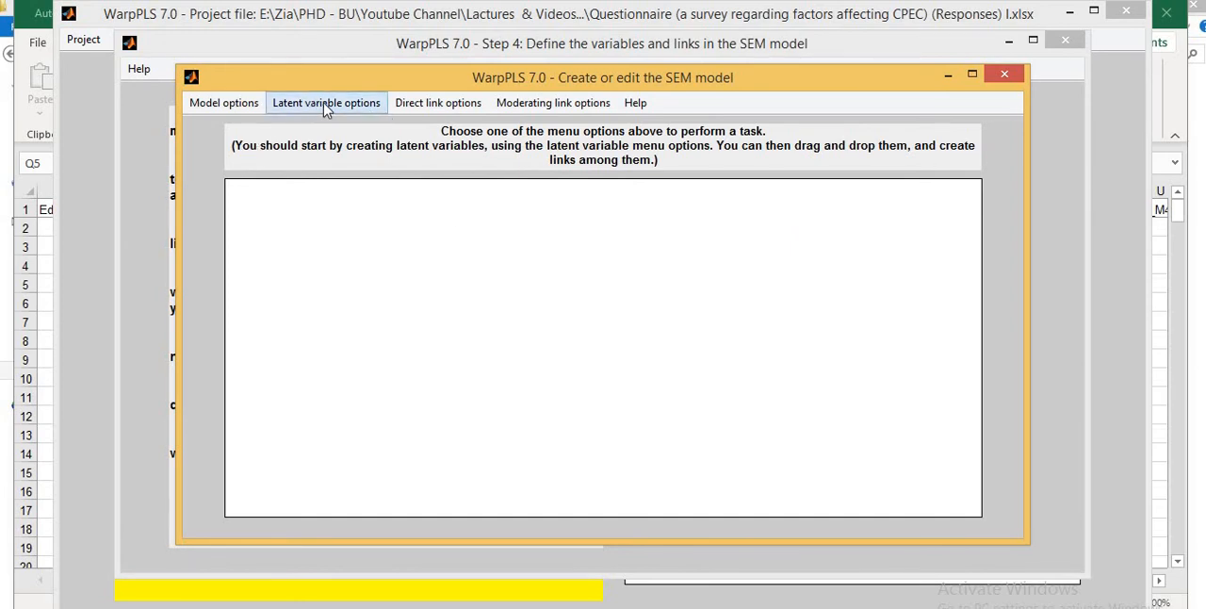
pyautogui.click(326, 103)
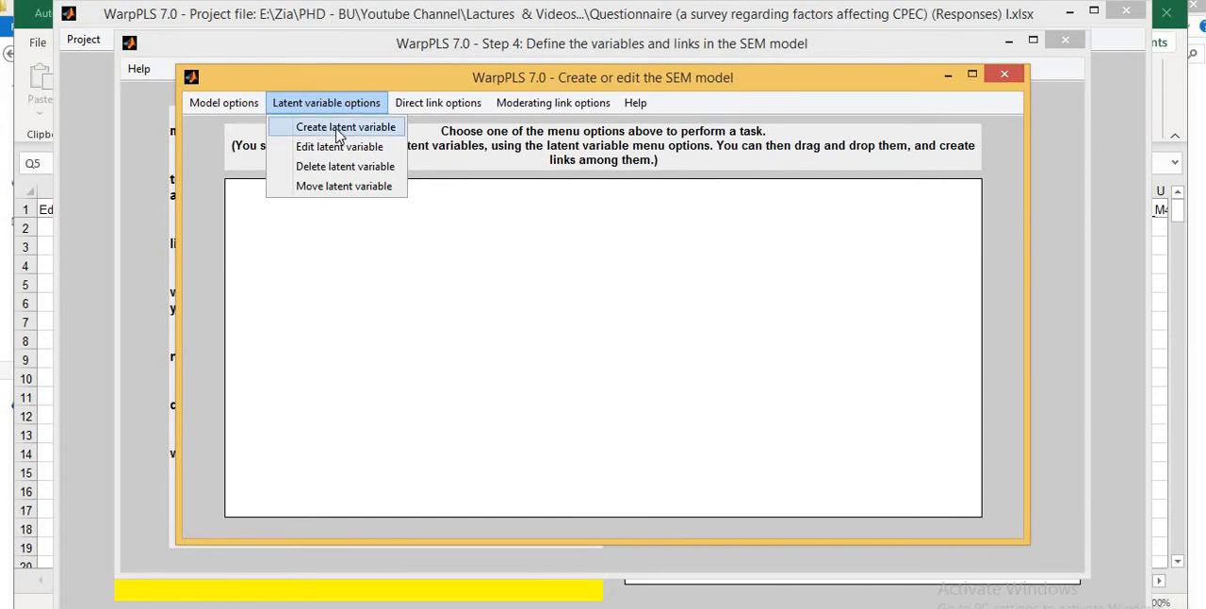
pyautogui.click(340, 129)
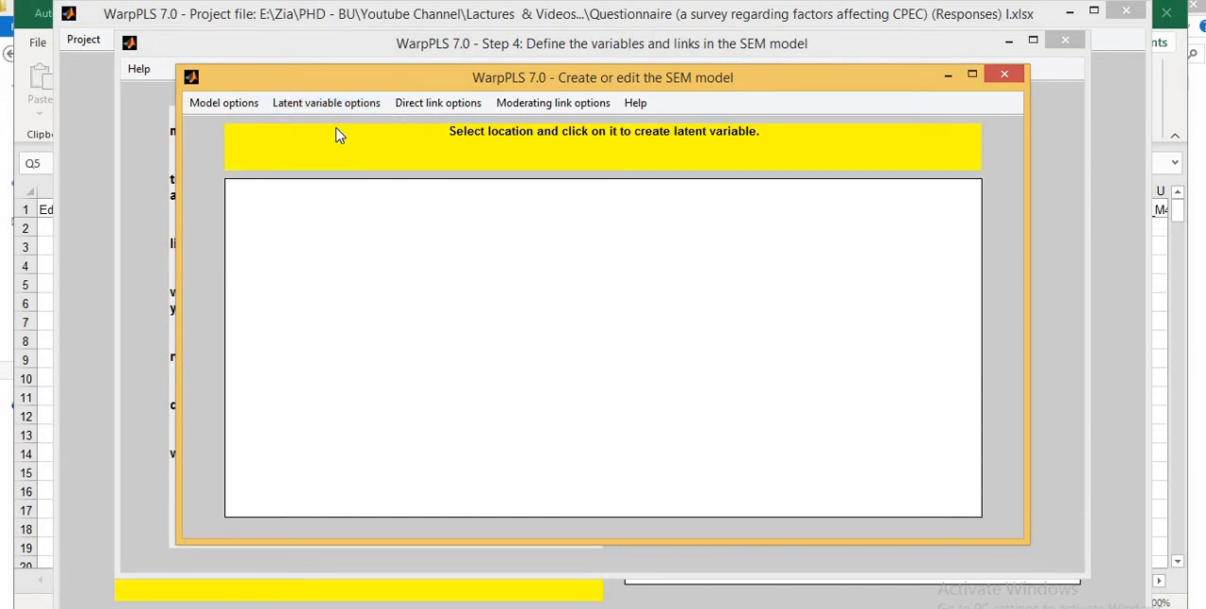
pyautogui.click(287, 348)
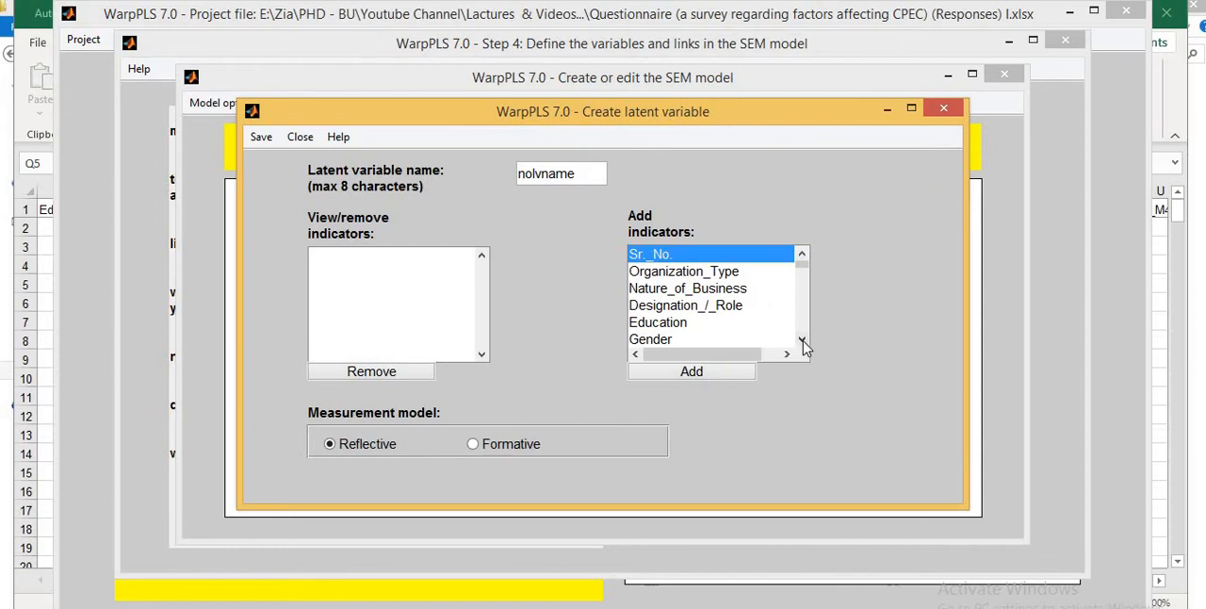
pyautogui.click(801, 340)
pyautogui.click(802, 340)
pyautogui.click(802, 340)
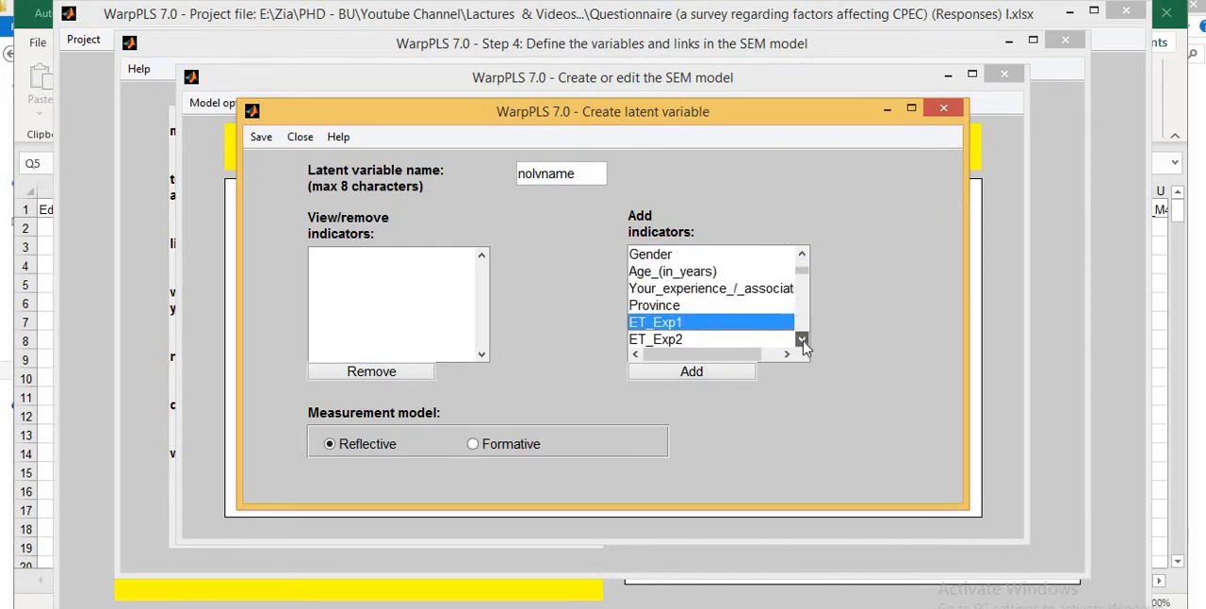
pyautogui.click(802, 340)
pyautogui.click(802, 341)
pyautogui.click(802, 340)
pyautogui.click(801, 340)
pyautogui.click(802, 340)
pyautogui.click(802, 340)
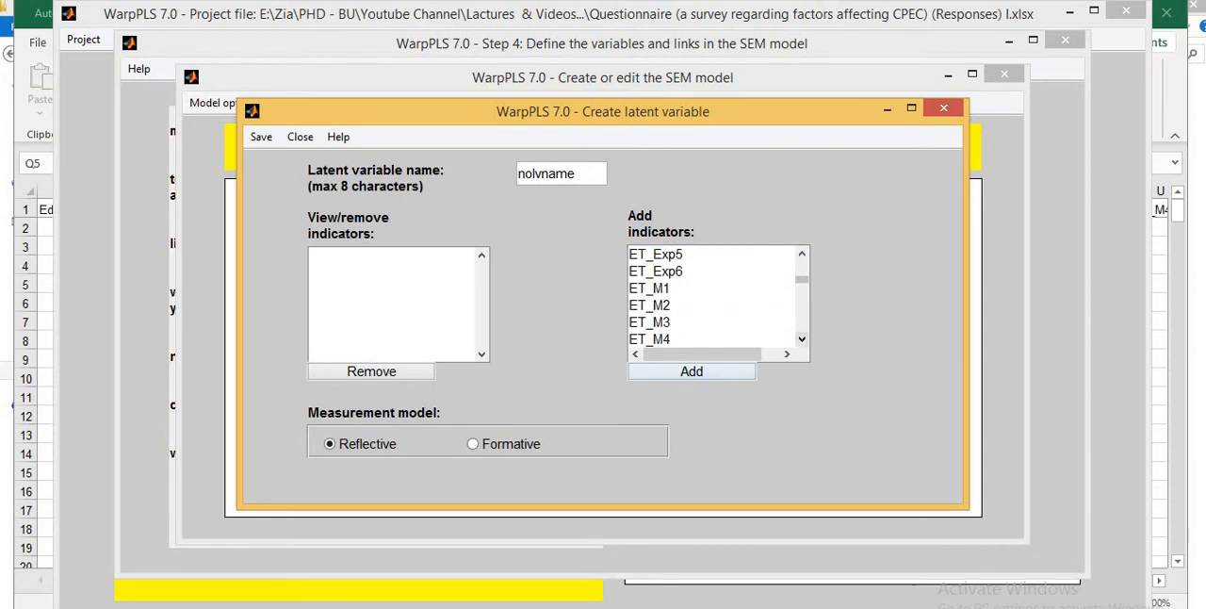
# - Switch to the Excel workbook and check the variable code lists on the No. Plan SPSS or PLS sheet
pyautogui.hotkey('alt', 'Tab')
pyautogui.press('Up')
pyautogui.press('Up')
pyautogui.press('Up')
pyautogui.press('Up')
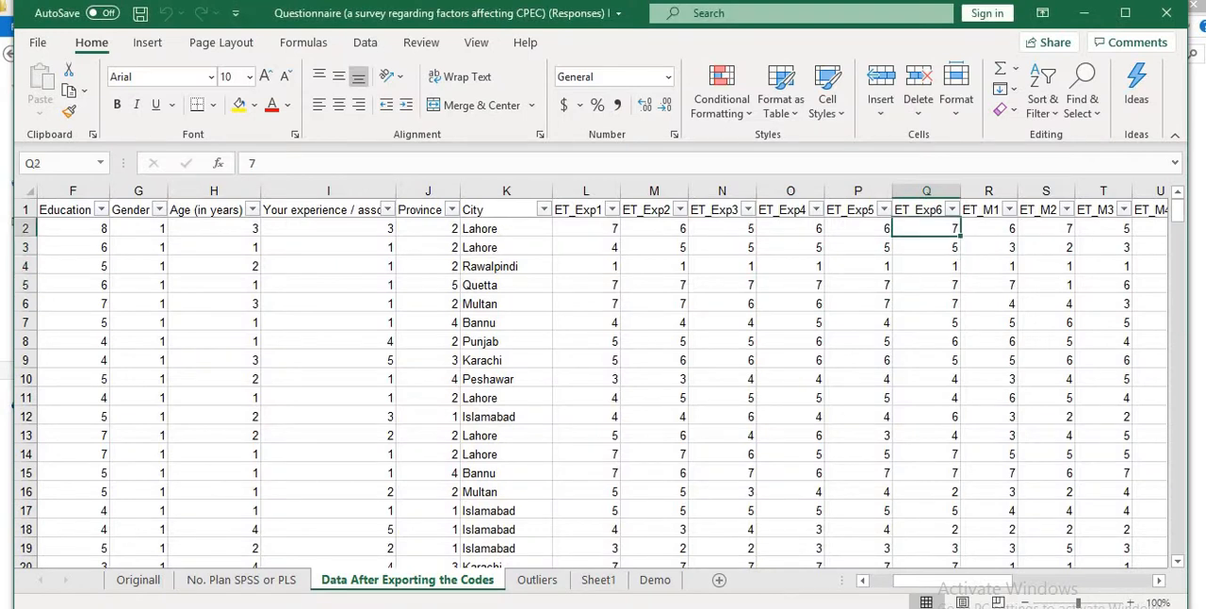
pyautogui.press('Left')
pyautogui.press('Left')
pyautogui.press('Left')
pyautogui.press('Left')
pyautogui.press('Left')
pyautogui.press('Left')
pyautogui.press('Left')
pyautogui.press('Left')
pyautogui.press('Left')
pyautogui.press('Left')
pyautogui.press('Left')
pyautogui.press('Left')
pyautogui.press('Left')
pyautogui.press('Left')
pyautogui.press('Left')
pyautogui.press('Left')
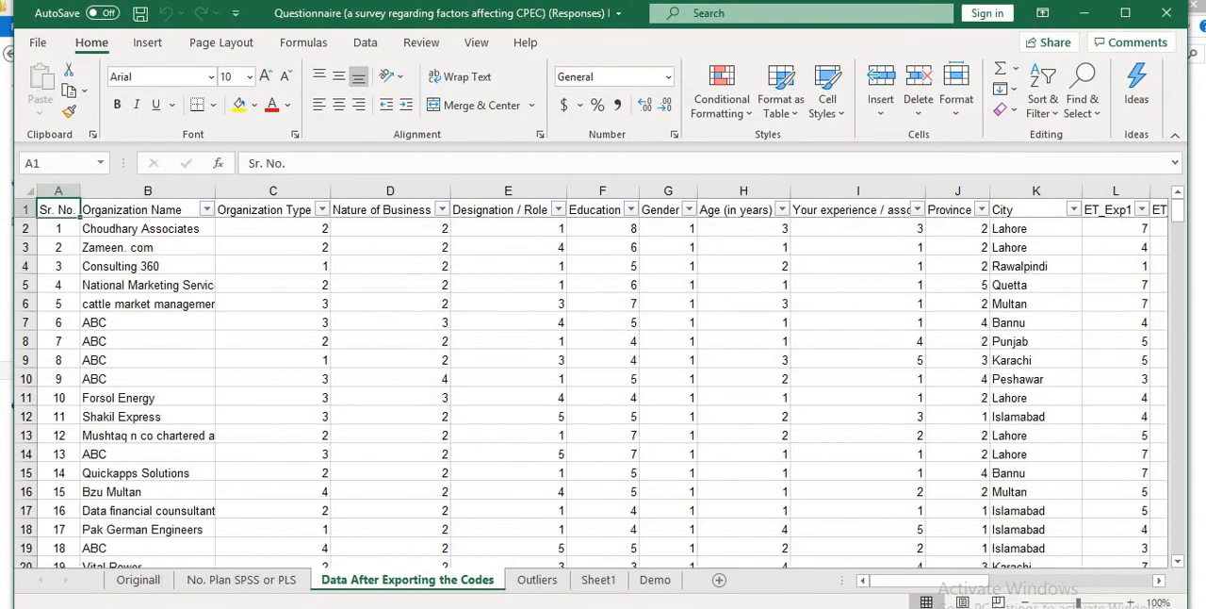
pyautogui.click(219, 585)
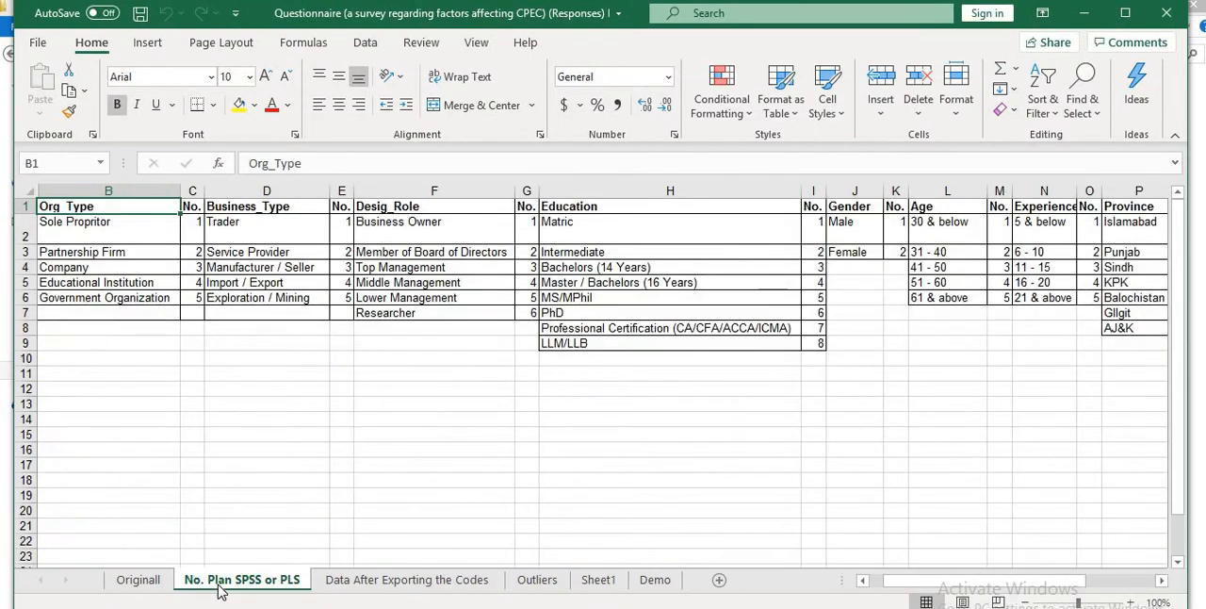
pyautogui.press('Right')
pyautogui.press('Right')
pyautogui.press('Right')
pyautogui.press('Right')
pyautogui.press('Right')
pyautogui.press('Right')
pyautogui.press('Right')
pyautogui.press('Right')
pyautogui.press('Right')
pyautogui.press('Right')
pyautogui.press('Right')
pyautogui.press('Right')
pyautogui.press('Right')
pyautogui.press('Right')
pyautogui.press('Right')
pyautogui.press('Right')
pyautogui.press('Right')
pyautogui.press('Right')
pyautogui.press('Right')
pyautogui.press('Right')
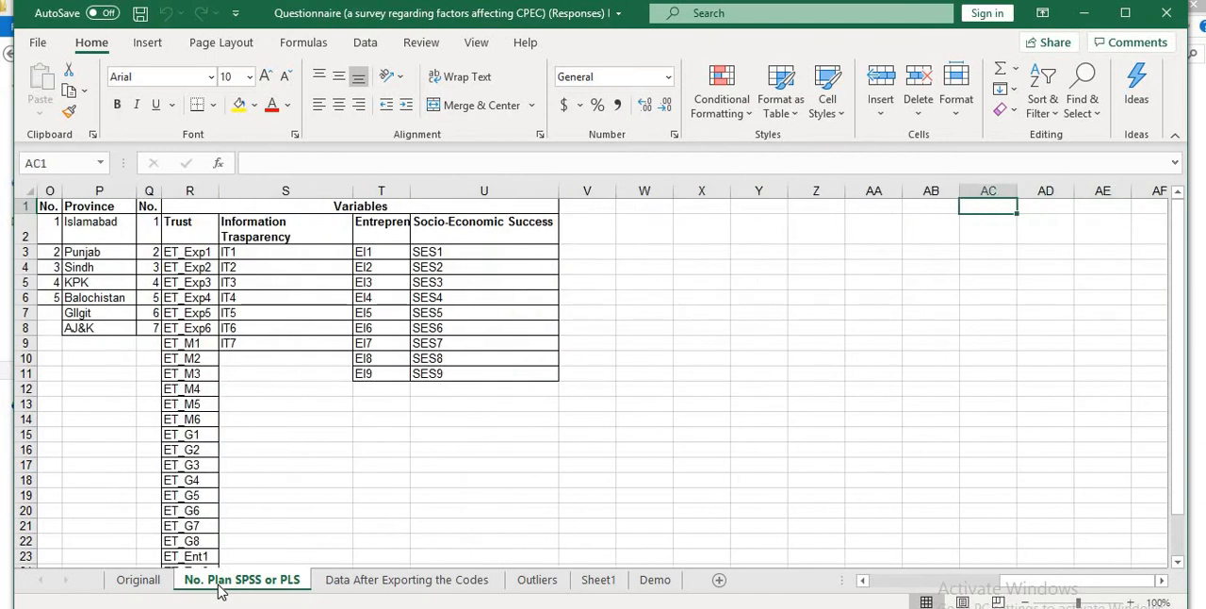
pyautogui.press('Left')
pyautogui.press('Left')
pyautogui.press('Left')
pyautogui.press('Left')
pyautogui.press('Left')
pyautogui.press('Left')
pyautogui.press('Left')
pyautogui.press('Left')
pyautogui.press('Left')
pyautogui.press('Left')
pyautogui.press('Left')
pyautogui.press('Left')
pyautogui.press('Left')
pyautogui.press('Left')
pyautogui.press('Left')
pyautogui.press('Left')
pyautogui.press('Left')
pyautogui.press('Left')
pyautogui.press('Left')
pyautogui.press('Left')
# - Review the ET_Exp1 to ET_M6 column headers on the Data After Exporting the Codes sheet
pyautogui.click(384, 582)
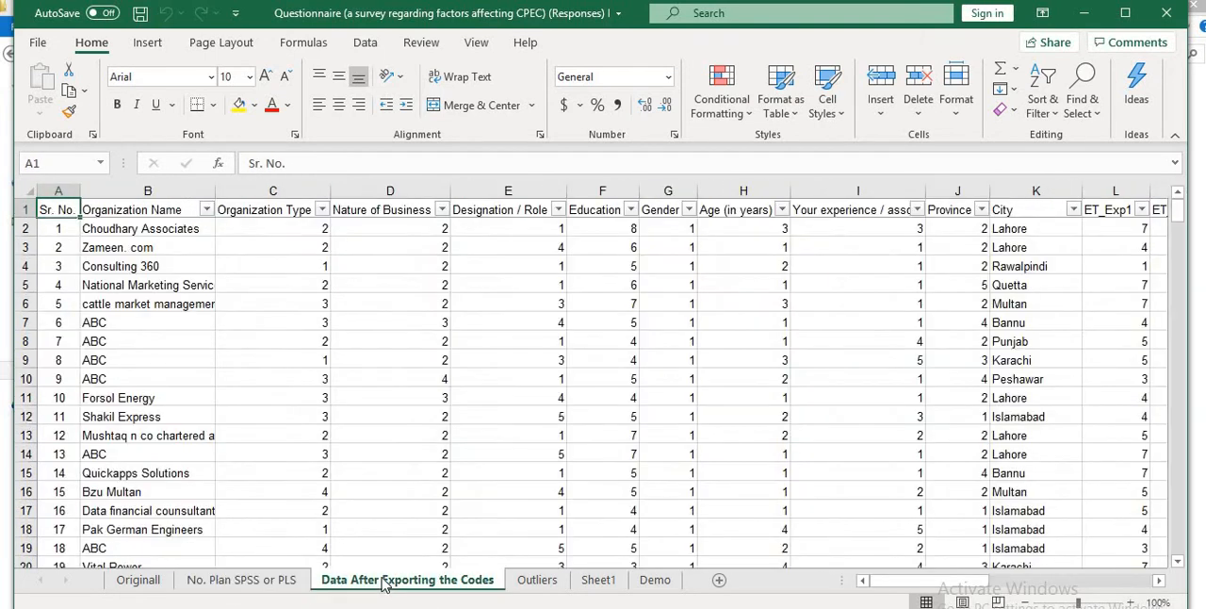
pyautogui.press('Right')
pyautogui.press('Right')
pyautogui.press('Right')
pyautogui.press('Right')
pyautogui.press('Right')
pyautogui.press('Right')
pyautogui.press('Right')
pyautogui.press('Right')
pyautogui.press('Right')
pyautogui.press('Right')
pyautogui.press('Right')
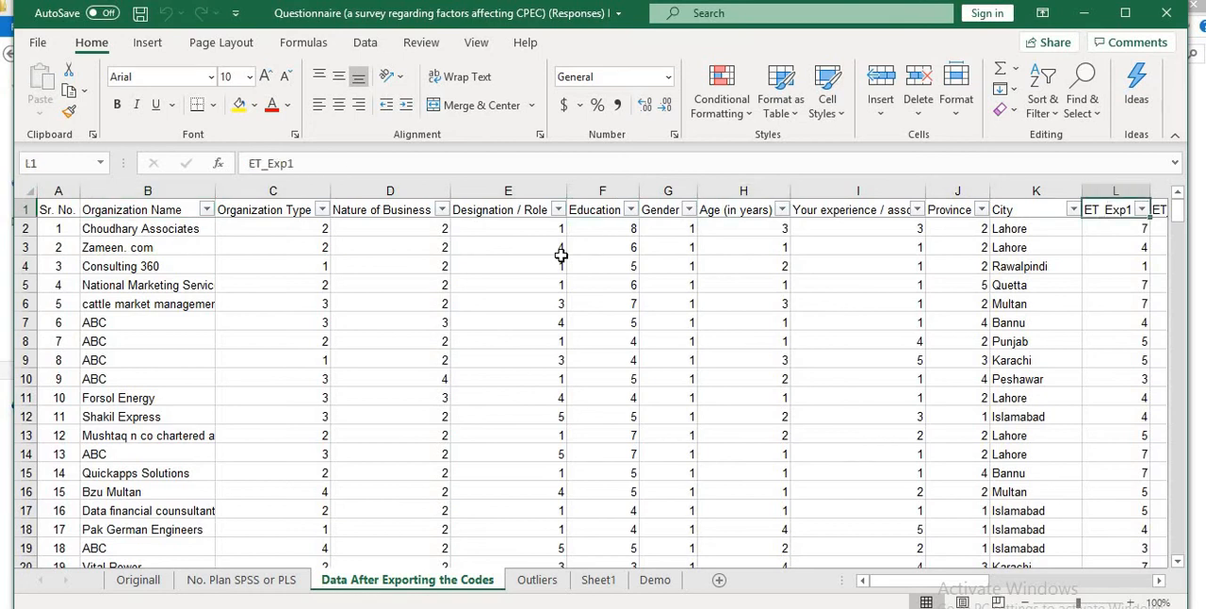
pyautogui.press('Right')
pyautogui.press('Right')
pyautogui.press('Right')
pyautogui.press('Right')
pyautogui.press('Right')
pyautogui.press('Right')
pyautogui.press('Right')
pyautogui.press('Right')
pyautogui.press('Right')
pyautogui.press('Right')
pyautogui.press('Right')
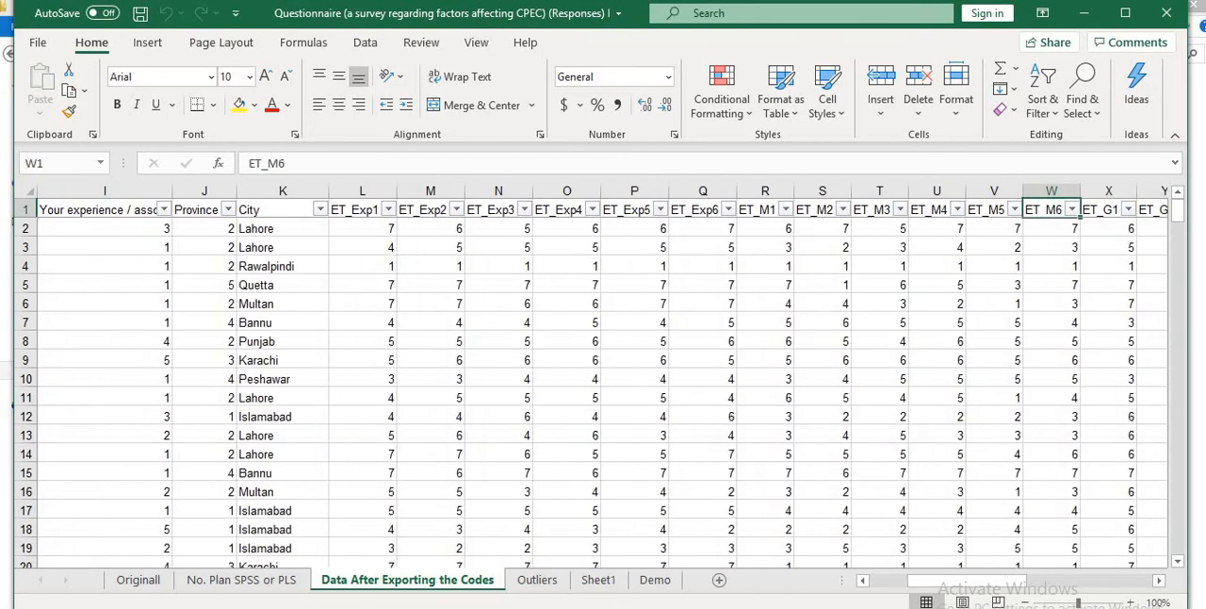
# - Return to the WarpPLS latent variable window and add ET_Exp1 through ET_Exp6 as its indicators
pyautogui.click(905, 579)
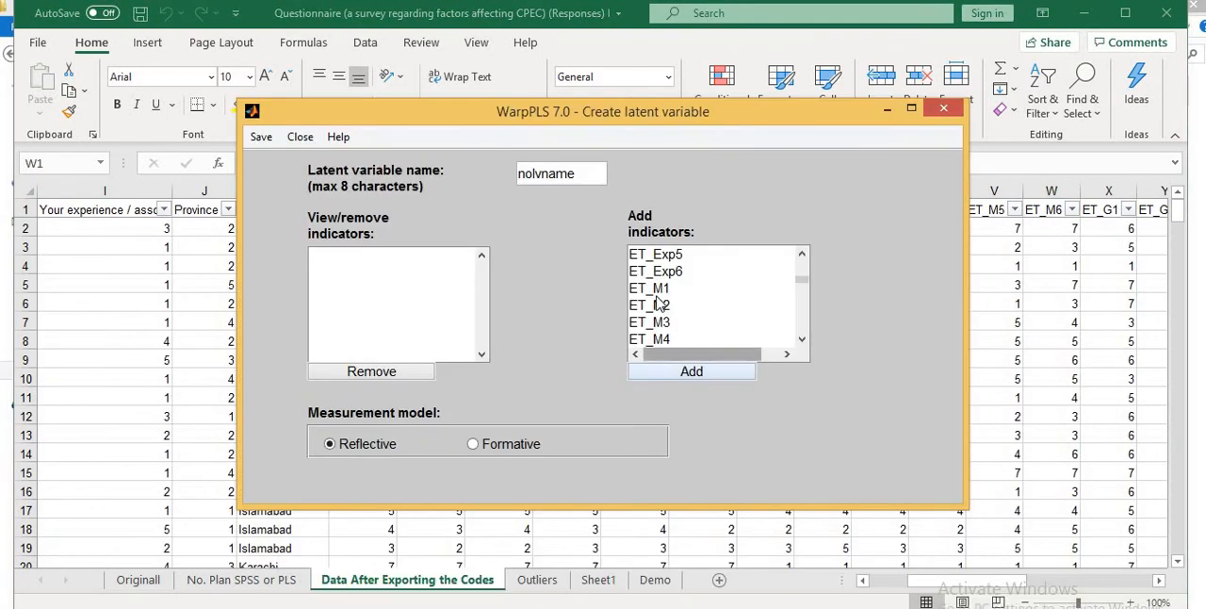
pyautogui.click(802, 255)
pyautogui.click(801, 254)
pyautogui.click(802, 255)
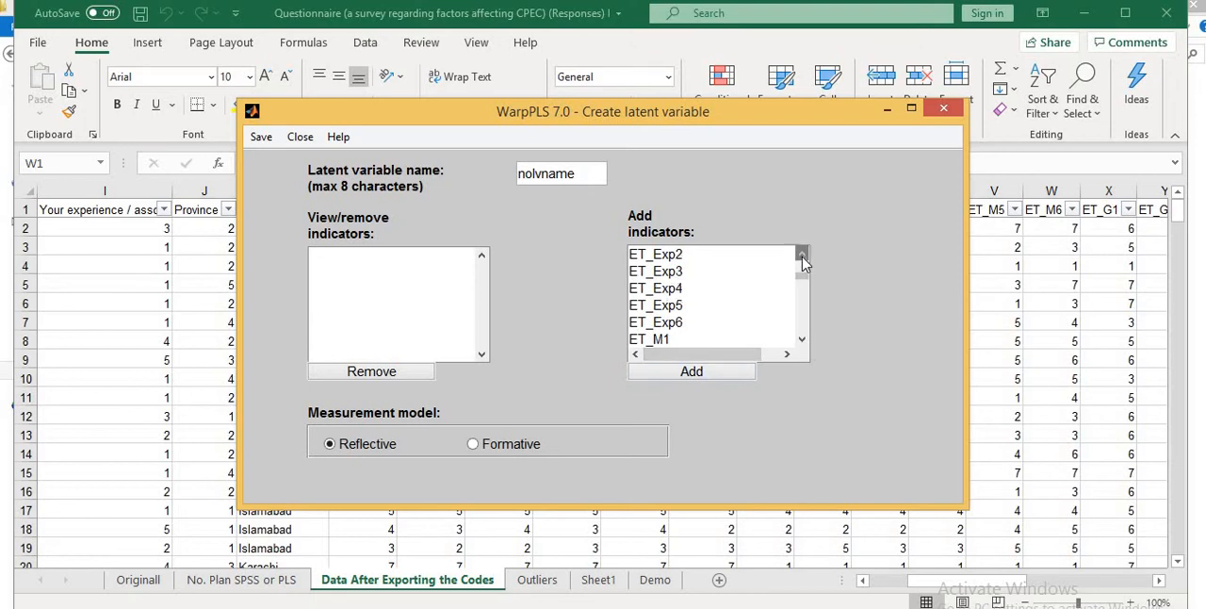
pyautogui.click(802, 254)
pyautogui.click(802, 254)
pyautogui.click(678, 271)
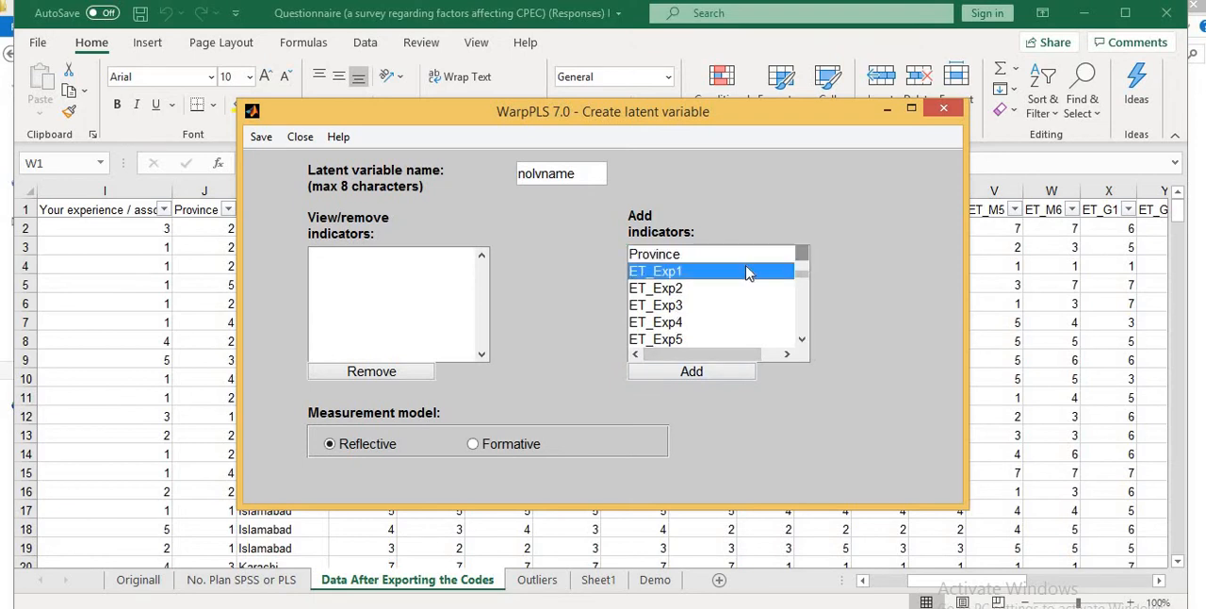
pyautogui.click(700, 374)
pyautogui.click(700, 373)
pyautogui.click(700, 373)
pyautogui.click(700, 373)
pyautogui.click(700, 373)
pyautogui.click(700, 373)
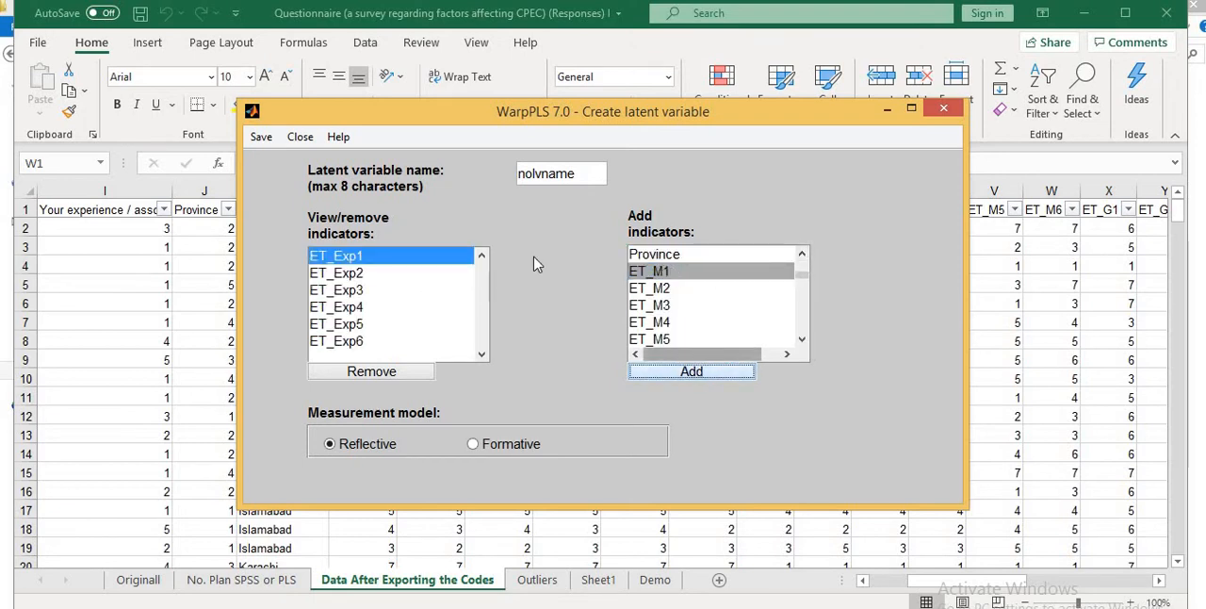
# - Name the latent variable ETEXP, save its settings and return to the WarpPLS SEM model window
pyautogui.click(579, 174)
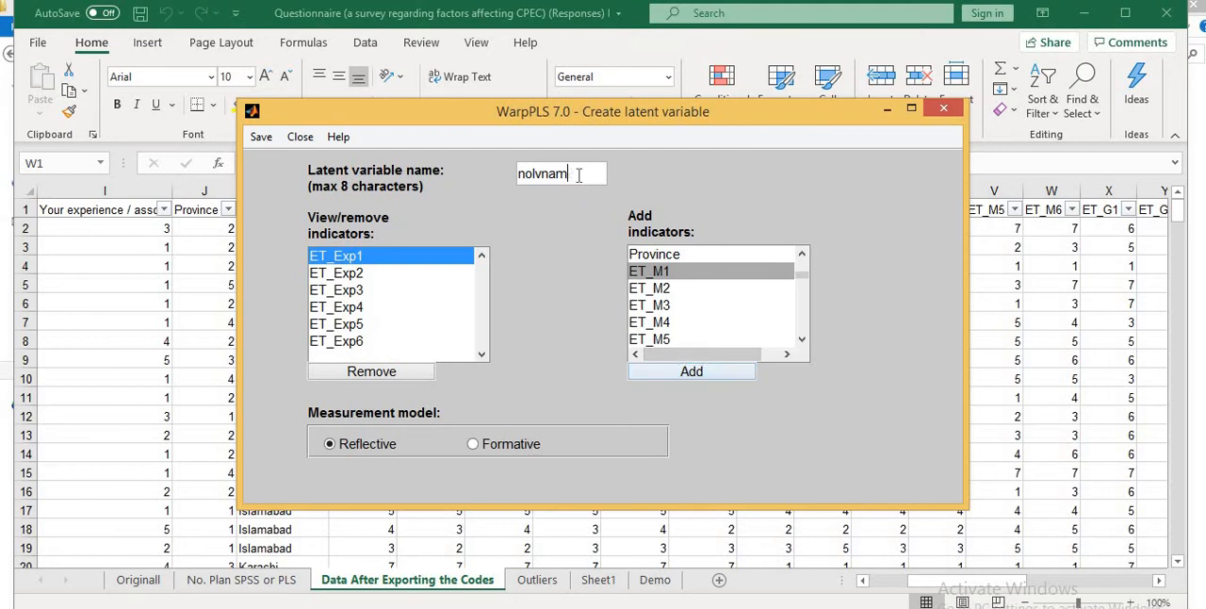
pyautogui.press('BackSpace')
pyautogui.press('BackSpace')
pyautogui.press('BackSpace')
pyautogui.press('BackSpace')
pyautogui.press('BackSpace')
pyautogui.press('BackSpace')
pyautogui.press('BackSpace')
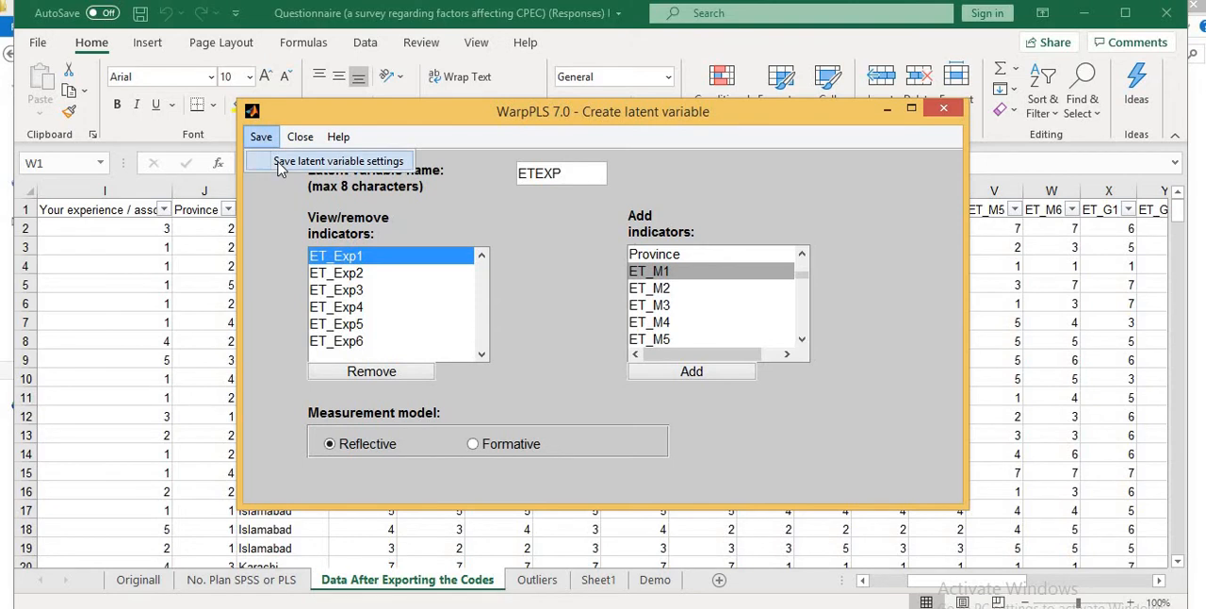
pyautogui.click(279, 162)
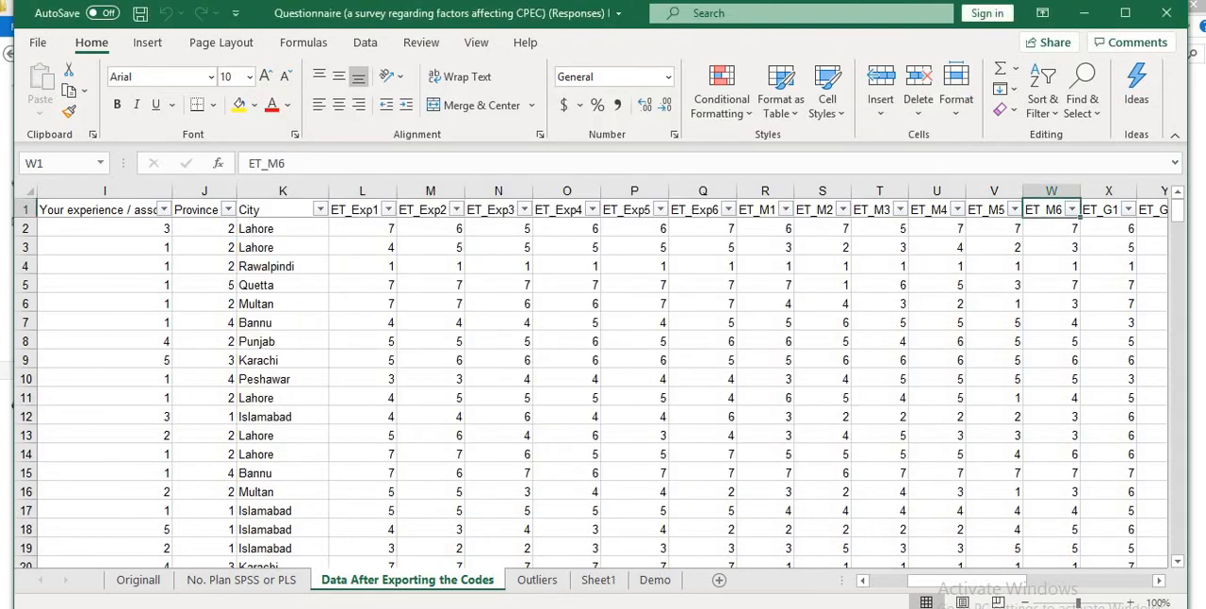
pyautogui.moveTo(660, 606)
pyautogui.click(808, 582)
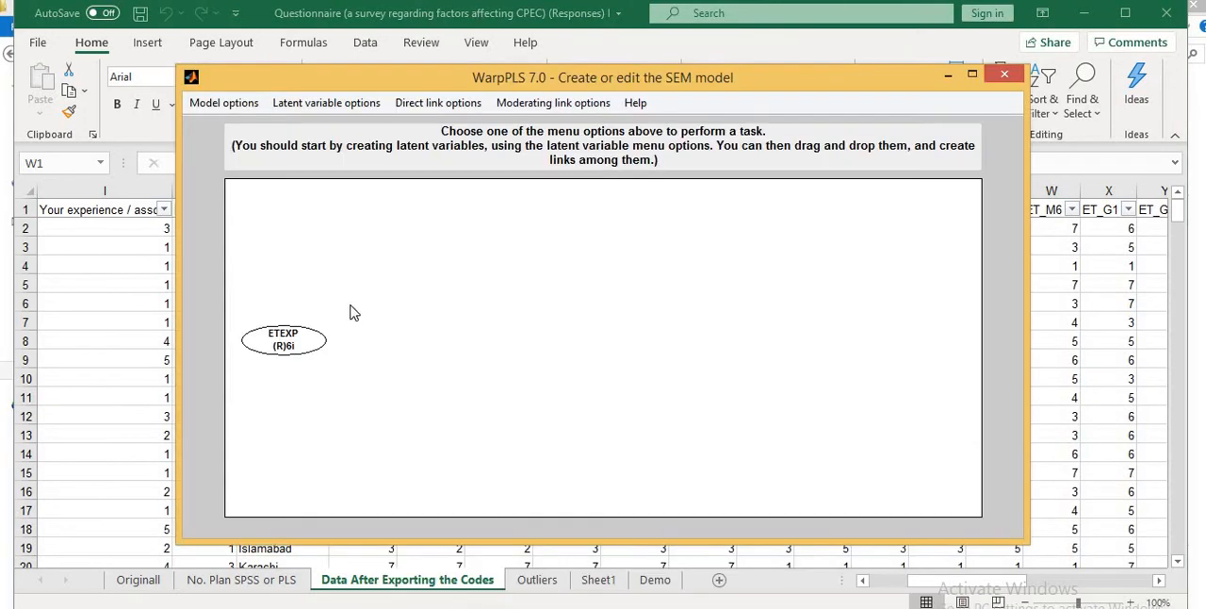
# - Create a second latent variable level with ETEXP, right of the canvas centre, and add EI1 through EI9 as its indicators
pyautogui.click(314, 107)
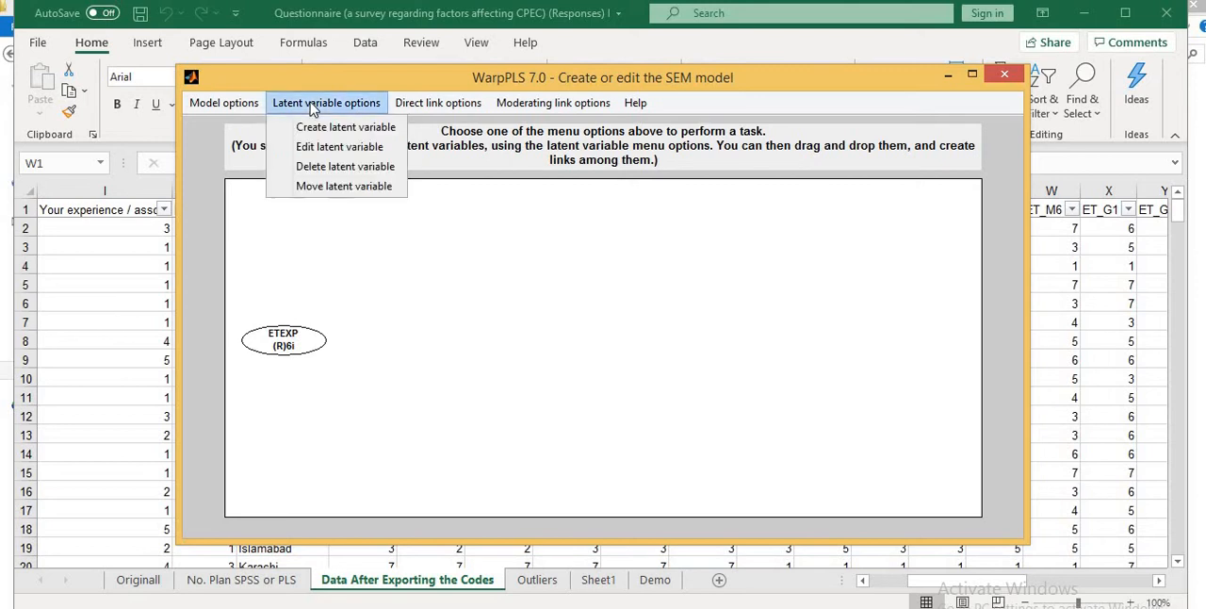
pyautogui.click(325, 132)
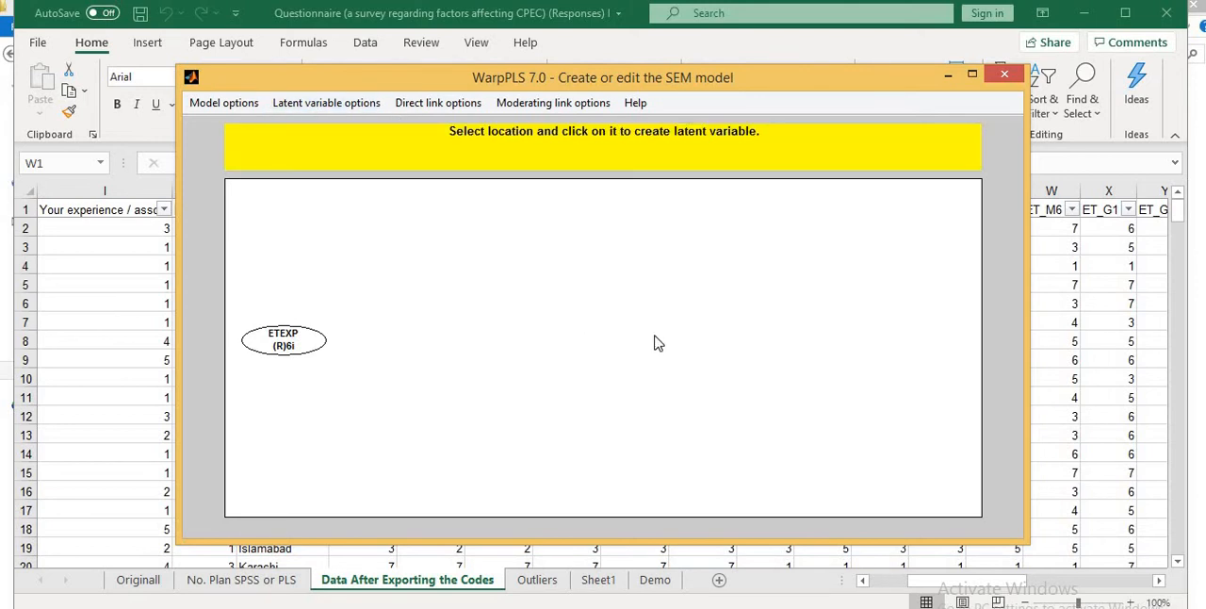
pyautogui.click(666, 340)
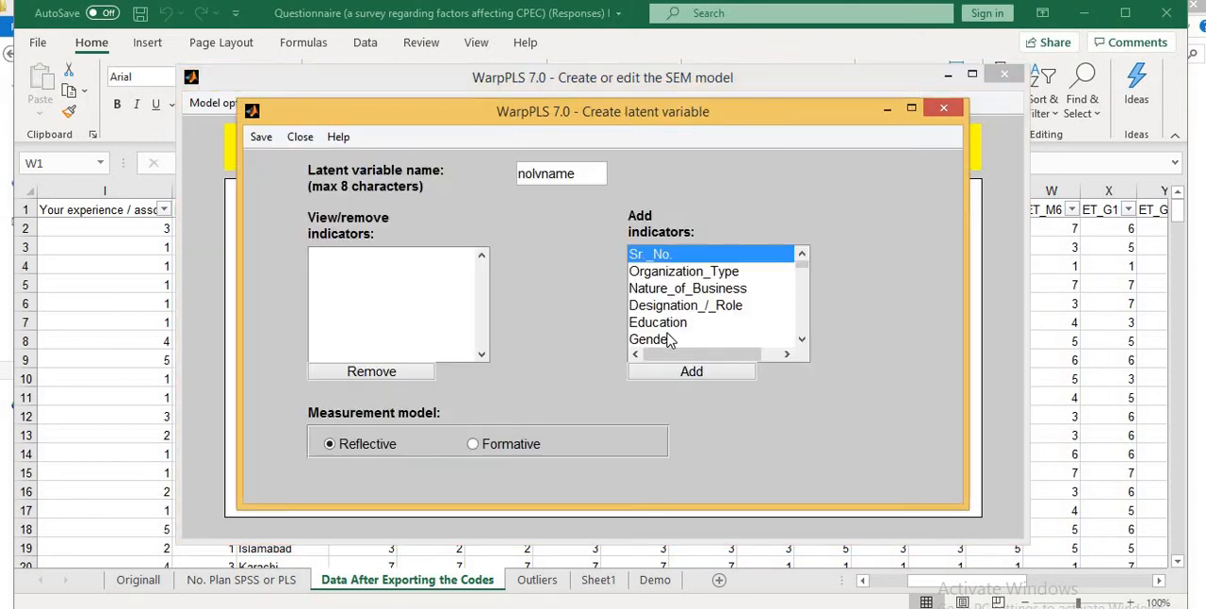
pyautogui.click(801, 341)
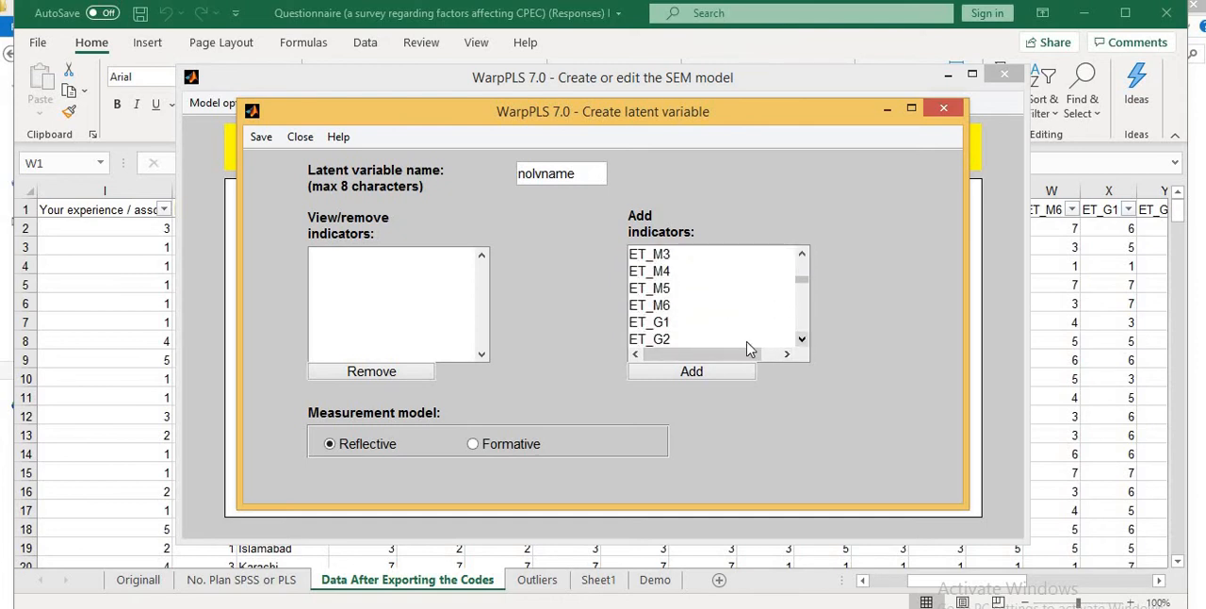
pyautogui.click(801, 340)
pyautogui.click(801, 341)
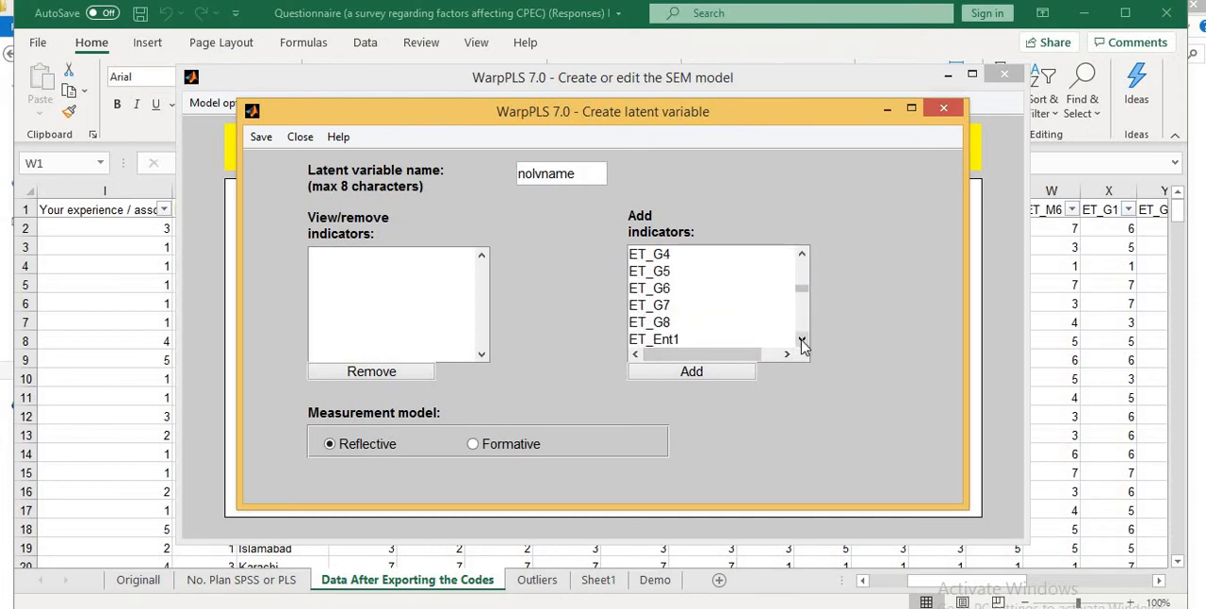
pyautogui.click(801, 341)
pyautogui.click(802, 342)
pyautogui.click(802, 341)
pyautogui.click(802, 340)
pyautogui.click(802, 340)
pyautogui.click(801, 340)
pyautogui.click(802, 340)
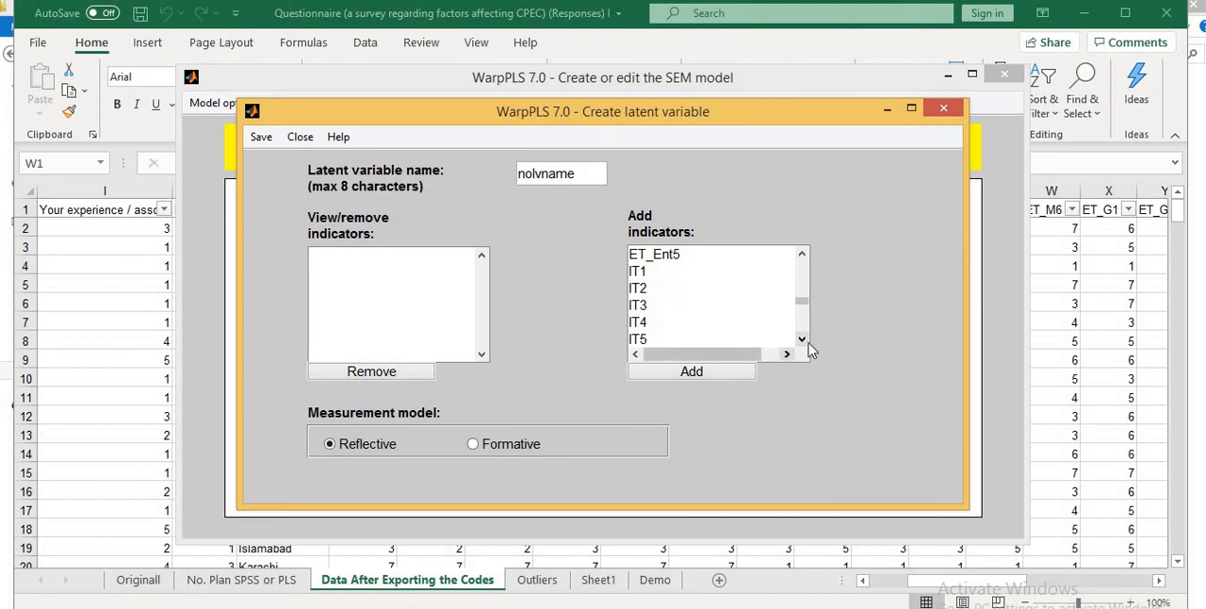
pyautogui.click(802, 340)
pyautogui.click(802, 340)
pyautogui.click(802, 340)
pyautogui.click(802, 340)
pyautogui.click(802, 341)
pyautogui.click(802, 340)
pyautogui.click(801, 340)
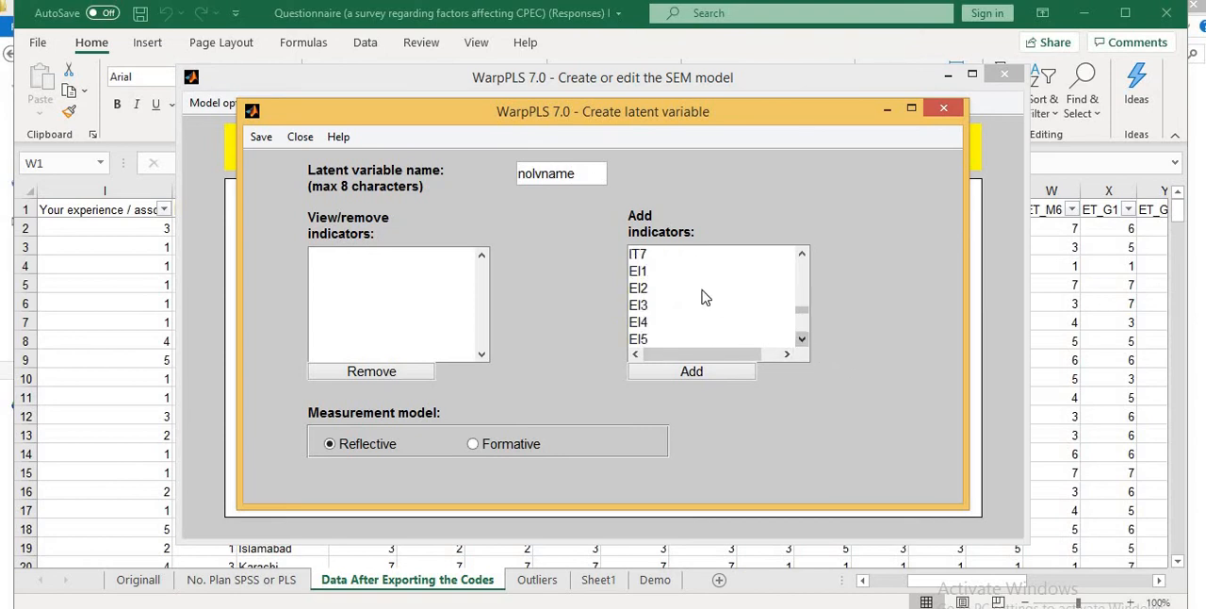
pyautogui.click(640, 273)
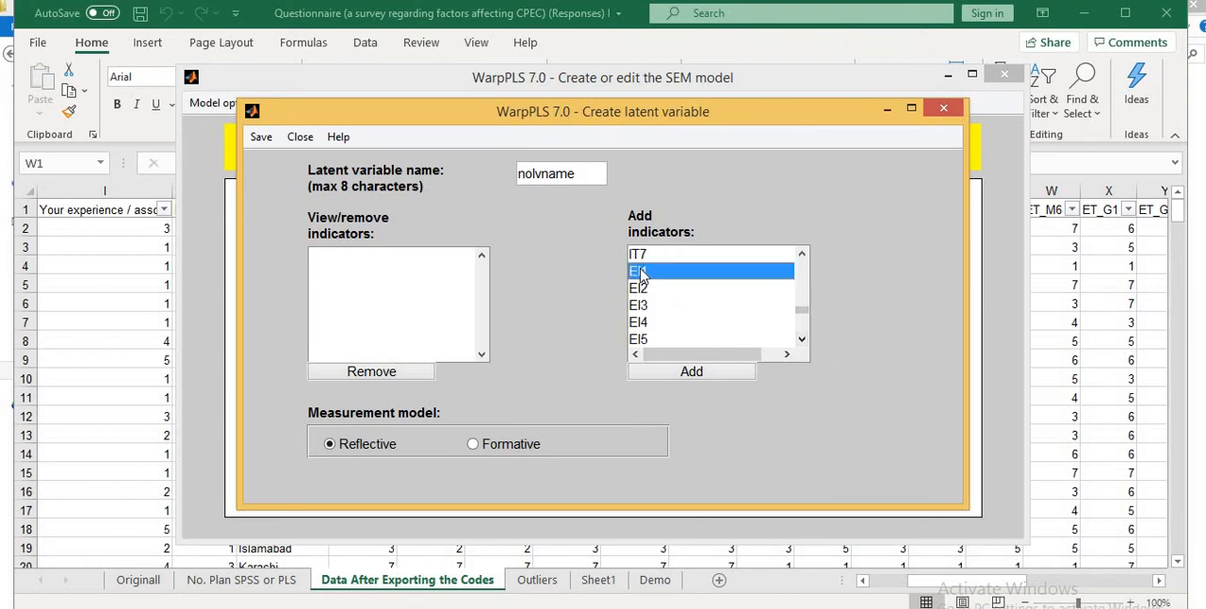
pyautogui.doubleClick(693, 375)
pyautogui.click(693, 372)
pyautogui.click(693, 372)
pyautogui.click(694, 372)
pyautogui.click(693, 372)
pyautogui.click(694, 372)
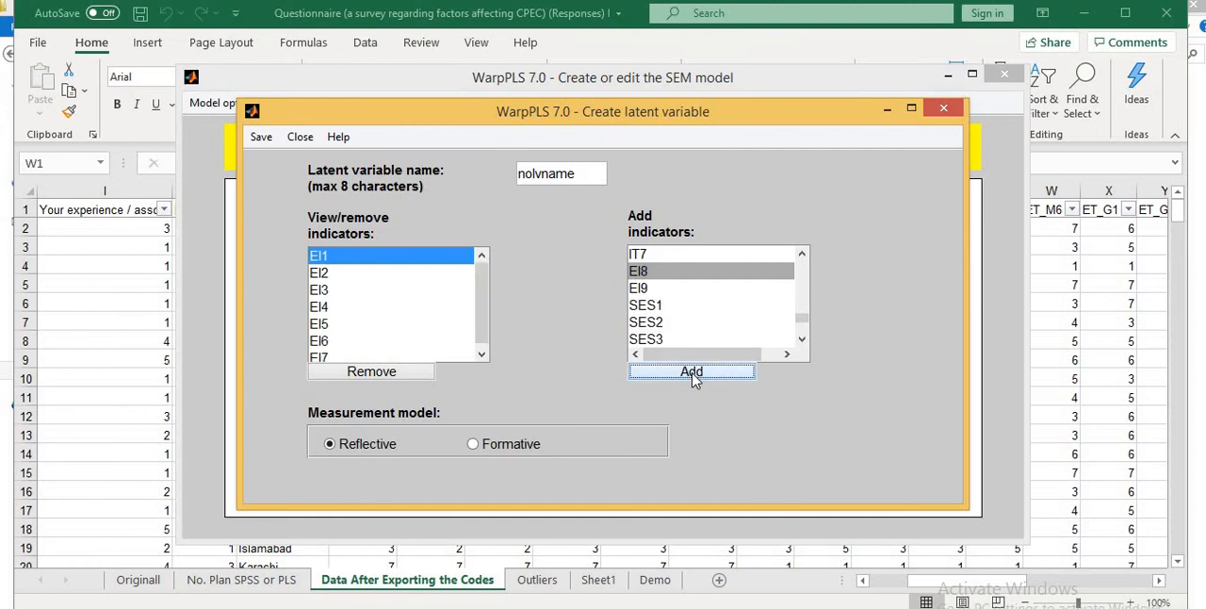
pyautogui.click(694, 372)
pyautogui.click(694, 375)
# - Name the latent variable EI, save its settings and shift it slightly farther right in the model
pyautogui.click(574, 174)
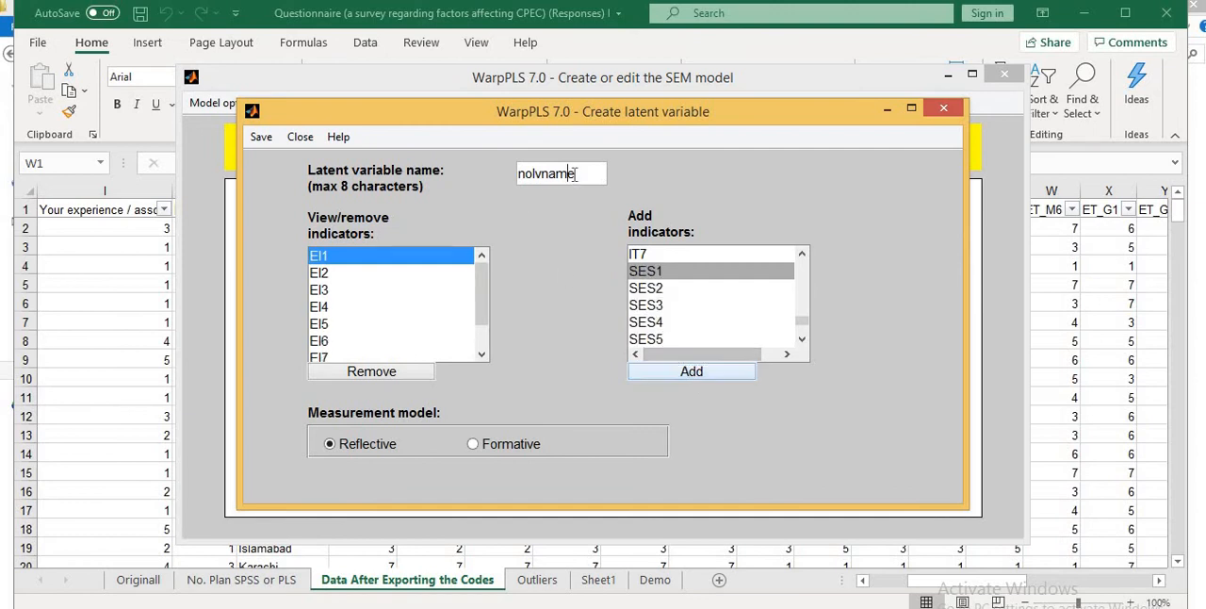
pyautogui.press('BackSpace')
pyautogui.press('BackSpace')
pyautogui.press('BackSpace')
pyautogui.press('BackSpace')
pyautogui.press('BackSpace')
pyautogui.press('BackSpace')
pyautogui.press('BackSpace')
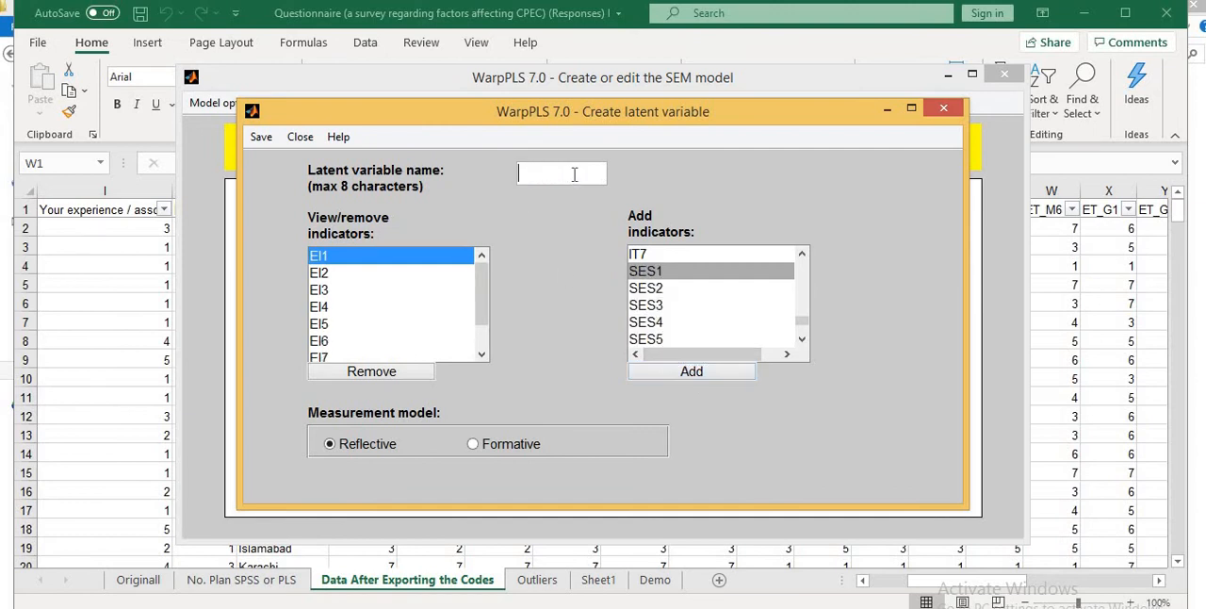
pyautogui.write('EI')
pyautogui.click(261, 137)
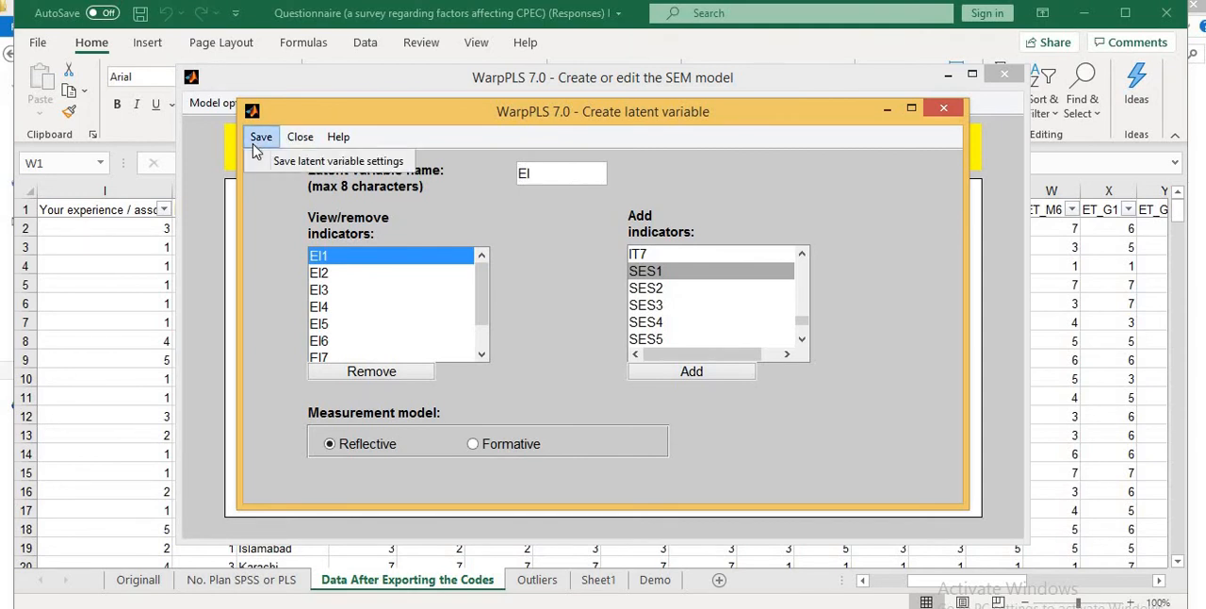
pyautogui.click(295, 162)
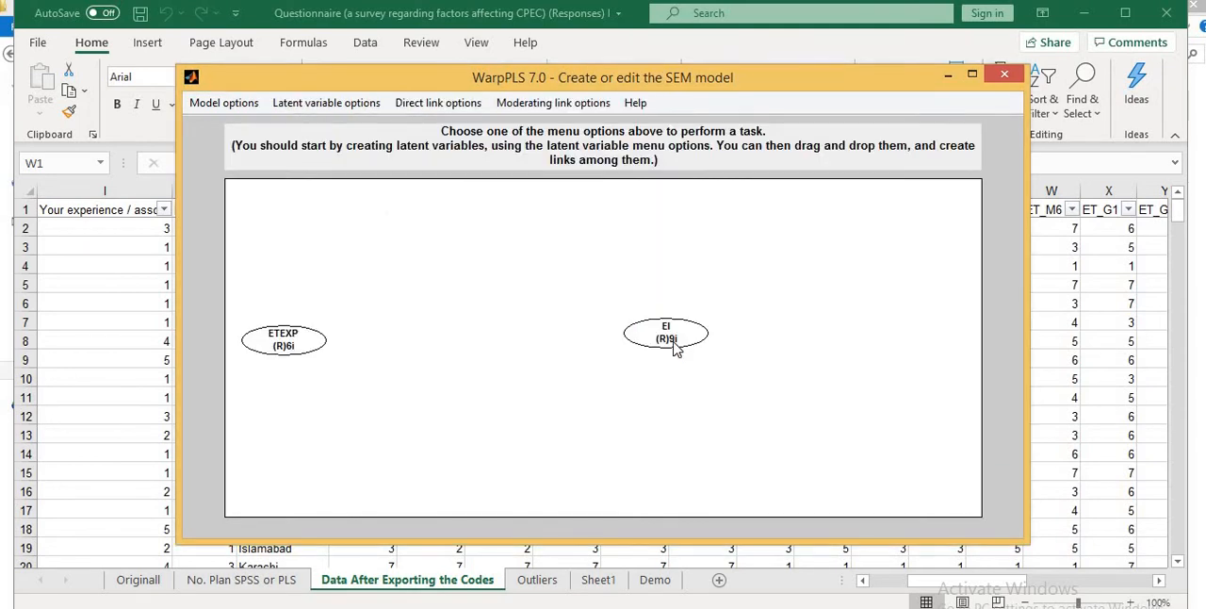
pyautogui.moveTo(676, 346); pyautogui.dragTo(724, 351)
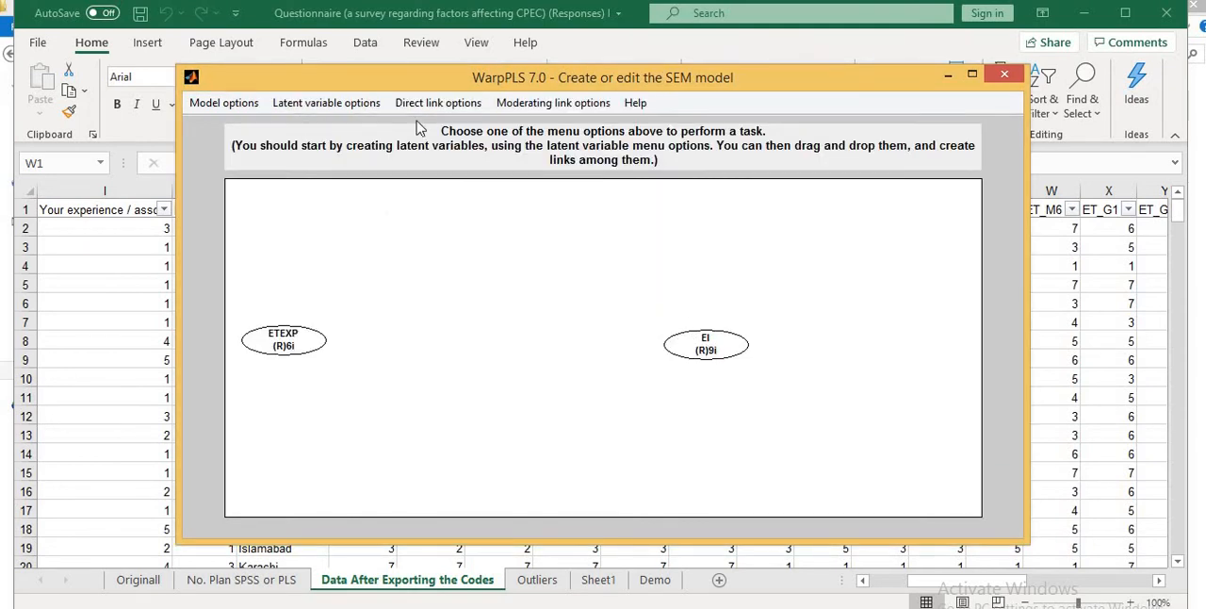
# - Create a third latent variable above and between ETEXP and EI, and add IT1 through IT7 as its indicators
pyautogui.click(317, 105)
pyautogui.click(340, 129)
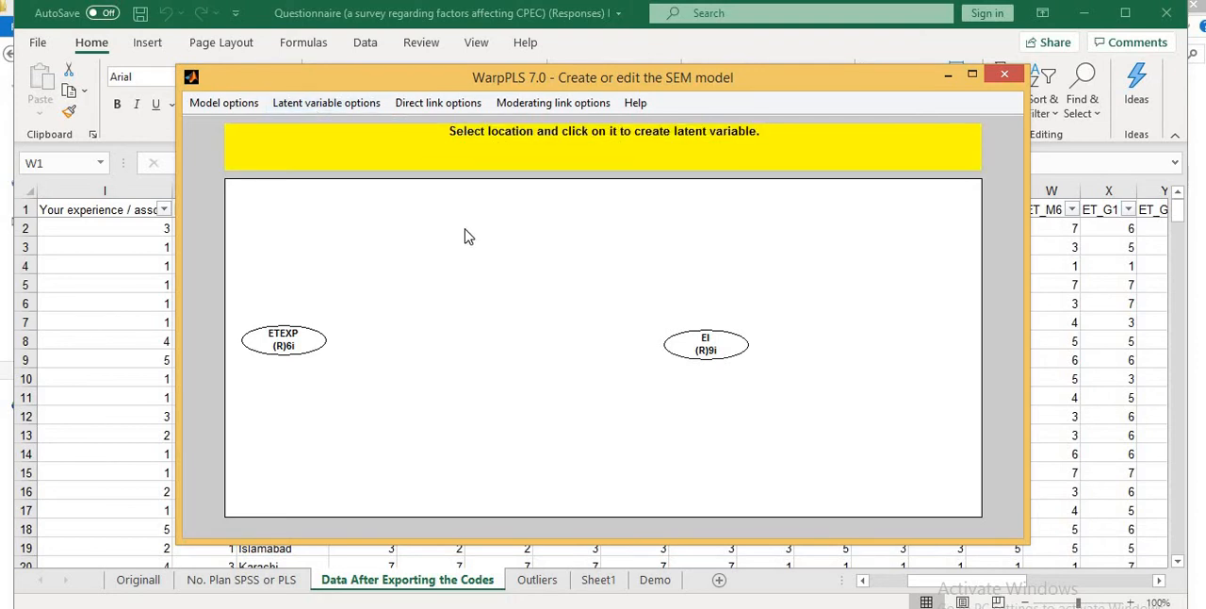
pyautogui.click(468, 236)
pyautogui.click(801, 340)
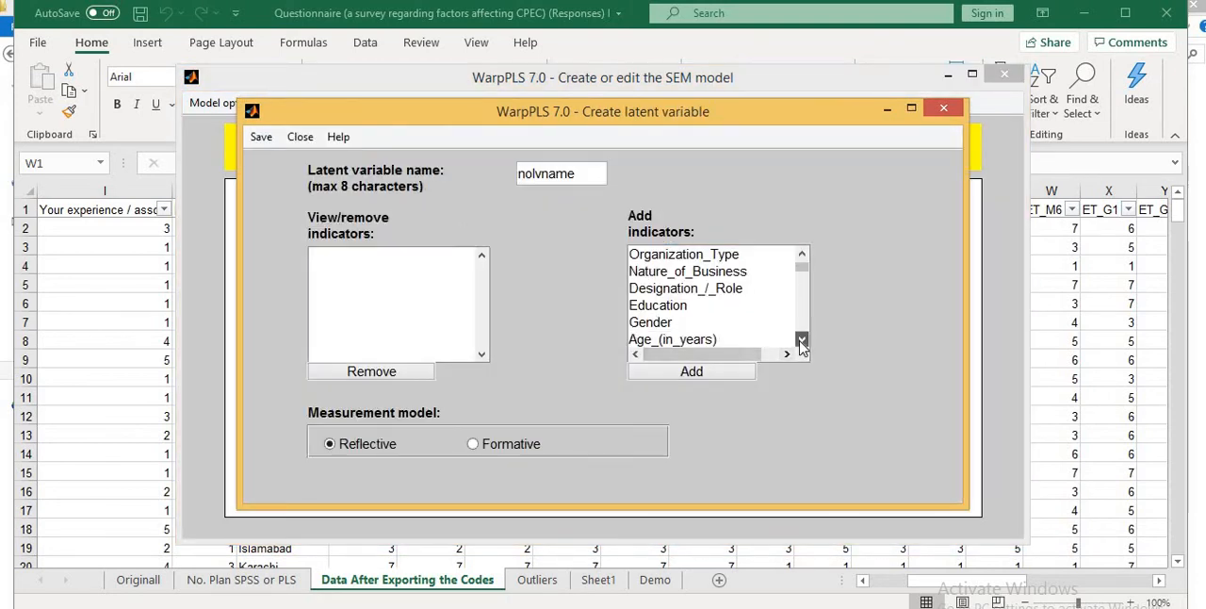
pyautogui.moveTo(802, 340); pyautogui.dragTo(802, 340)
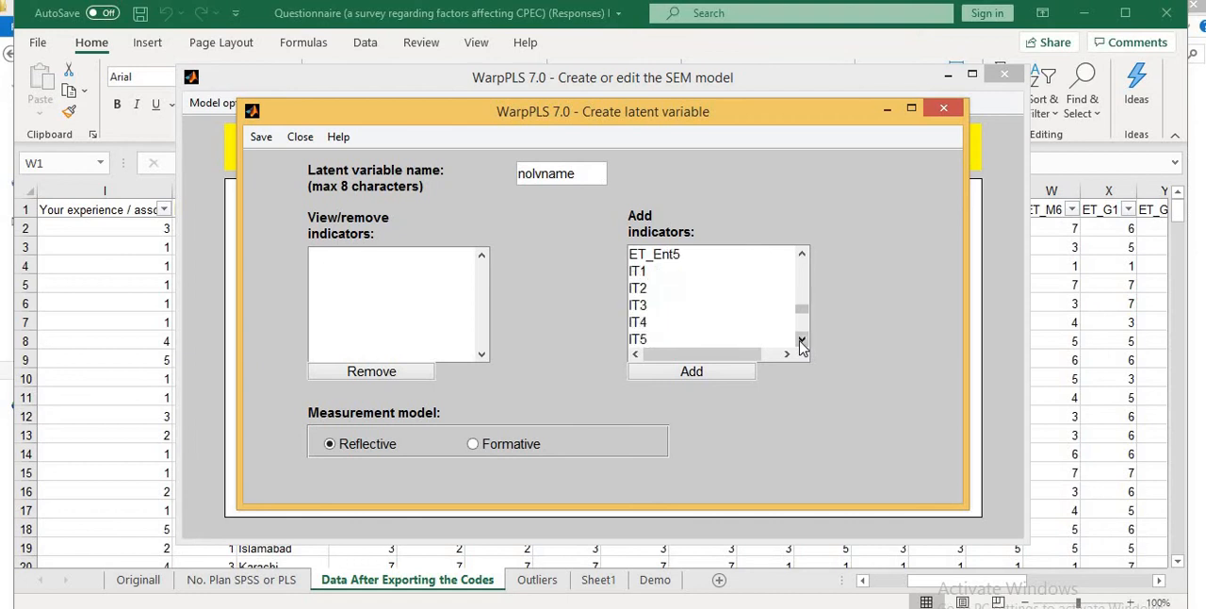
pyautogui.click(639, 272)
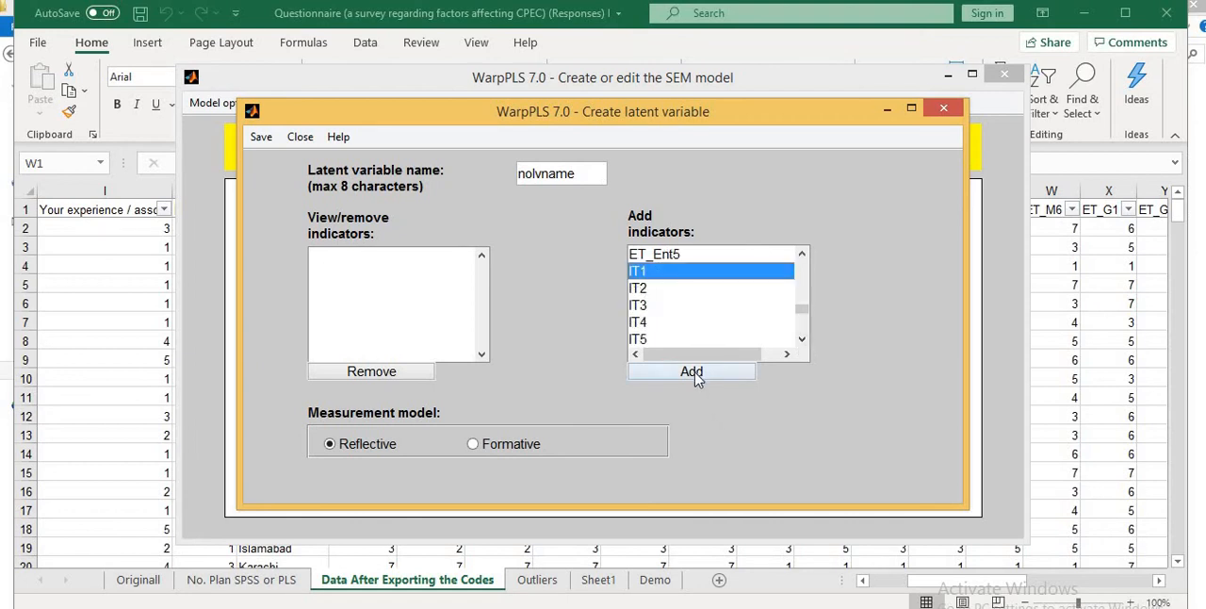
pyautogui.click(693, 372)
pyautogui.click(693, 372)
pyautogui.click(692, 372)
pyautogui.click(692, 372)
pyautogui.click(693, 372)
pyautogui.click(693, 372)
pyautogui.click(692, 372)
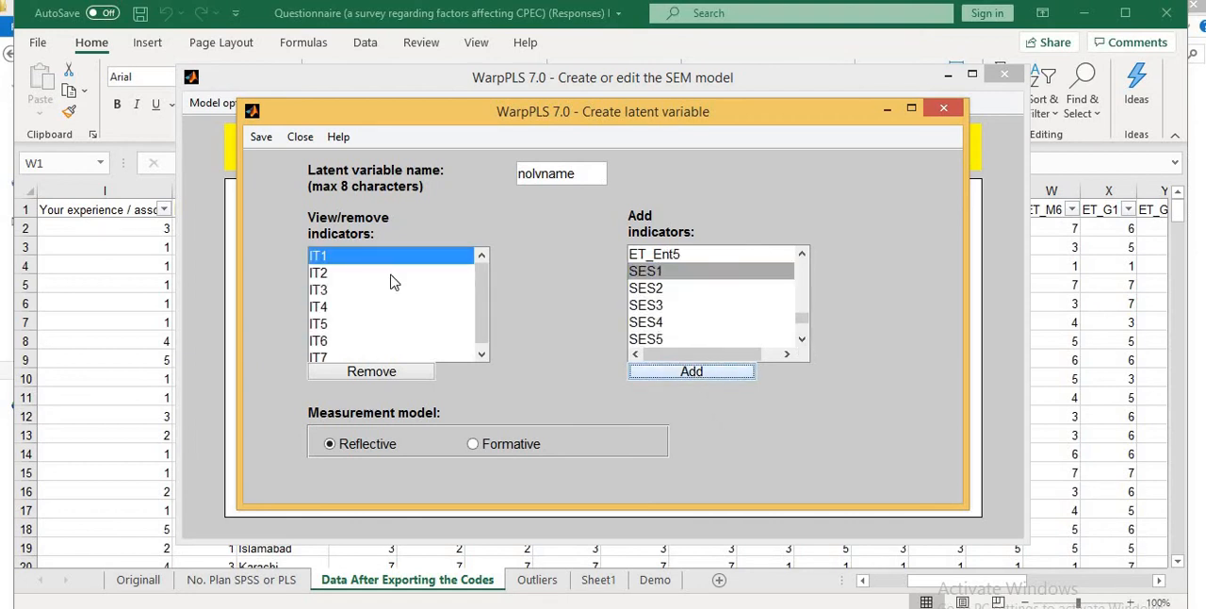
# - Name the latent variable IT and save its settings to place it in the SEM model
pyautogui.click(580, 177)
pyautogui.press('BackSpace')
pyautogui.press('BackSpace')
pyautogui.press('BackSpace')
pyautogui.press('BackSpace')
pyautogui.press('BackSpace')
pyautogui.click(261, 138)
pyautogui.click(288, 162)
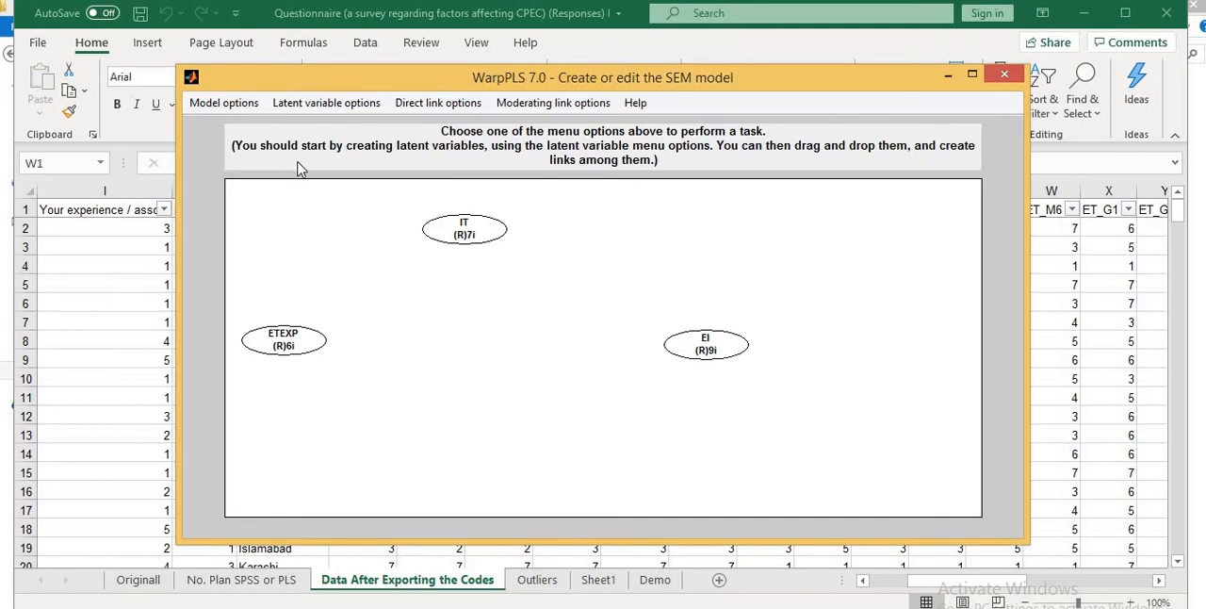
# - Rearrange the diagram by moving ETEXP rightward, level with EI, and placing IT slightly farther right above them
pyautogui.moveTo(301, 341); pyautogui.dragTo(337, 327)
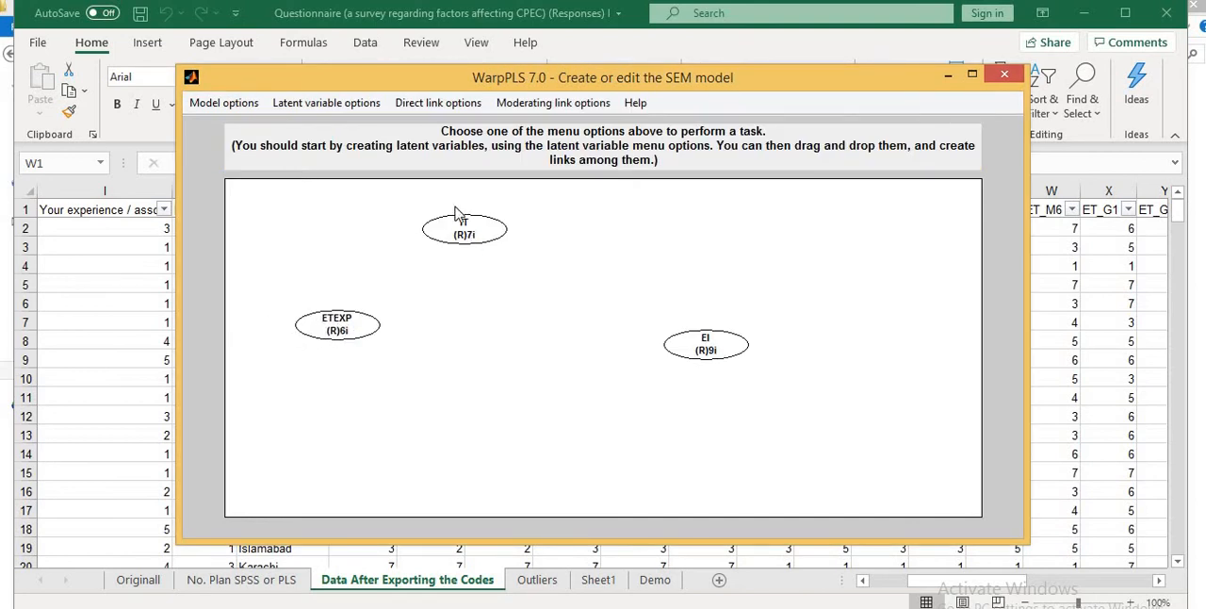
pyautogui.moveTo(507, 226); pyautogui.dragTo(509, 224)
pyautogui.moveTo(353, 339); pyautogui.dragTo(374, 358)
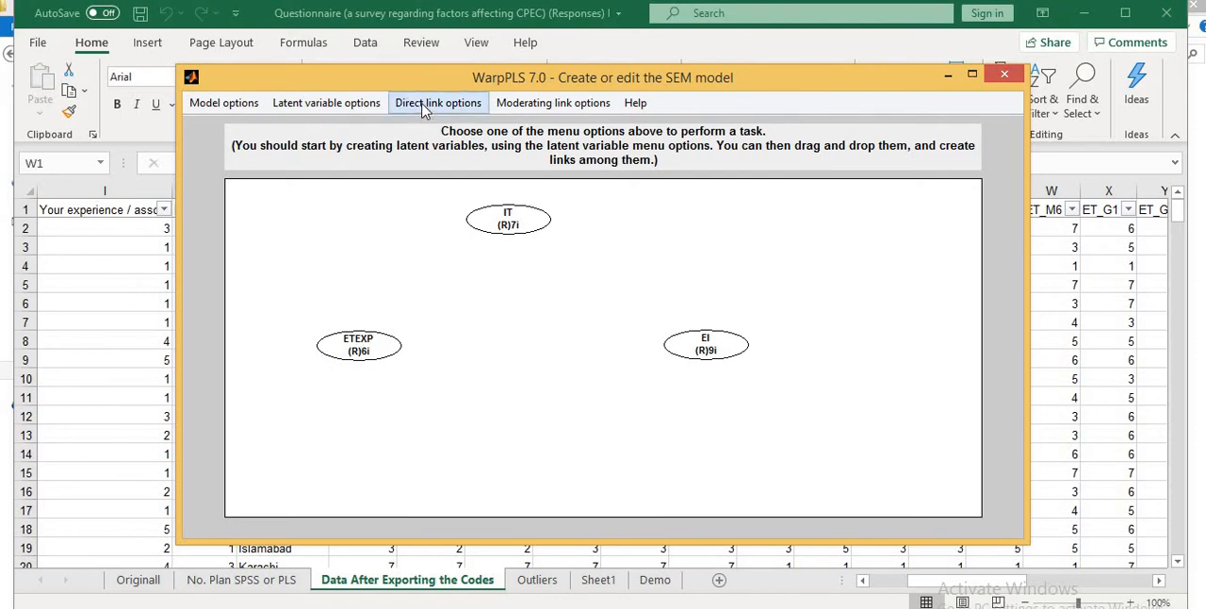
# - Create a direct link from ETEXP to EI
pyautogui.click(423, 106)
pyautogui.click(459, 127)
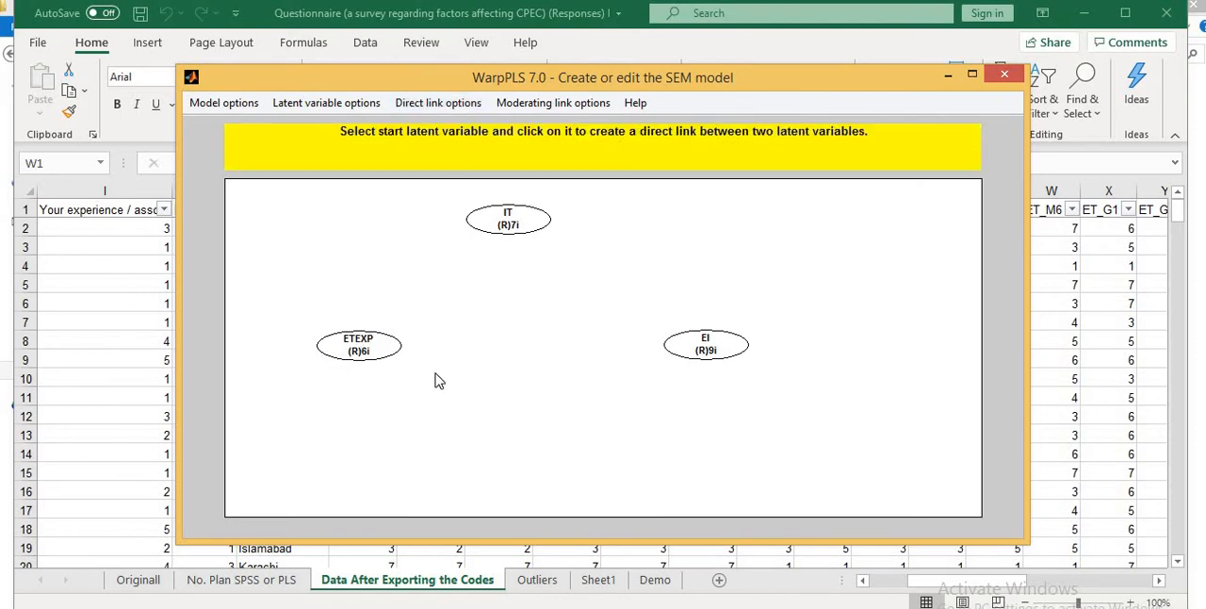
pyautogui.click(383, 346)
pyautogui.click(698, 352)
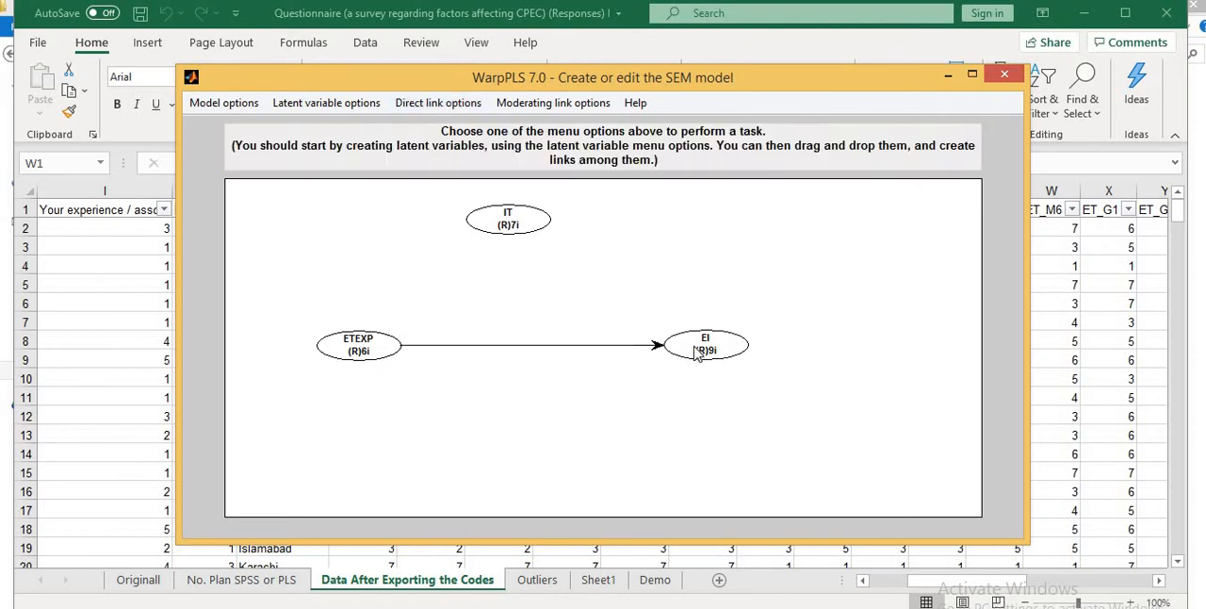
# - Create a moderating link from IT to the ETEXP–EI direct link and shift IT slightly right
pyautogui.click(559, 105)
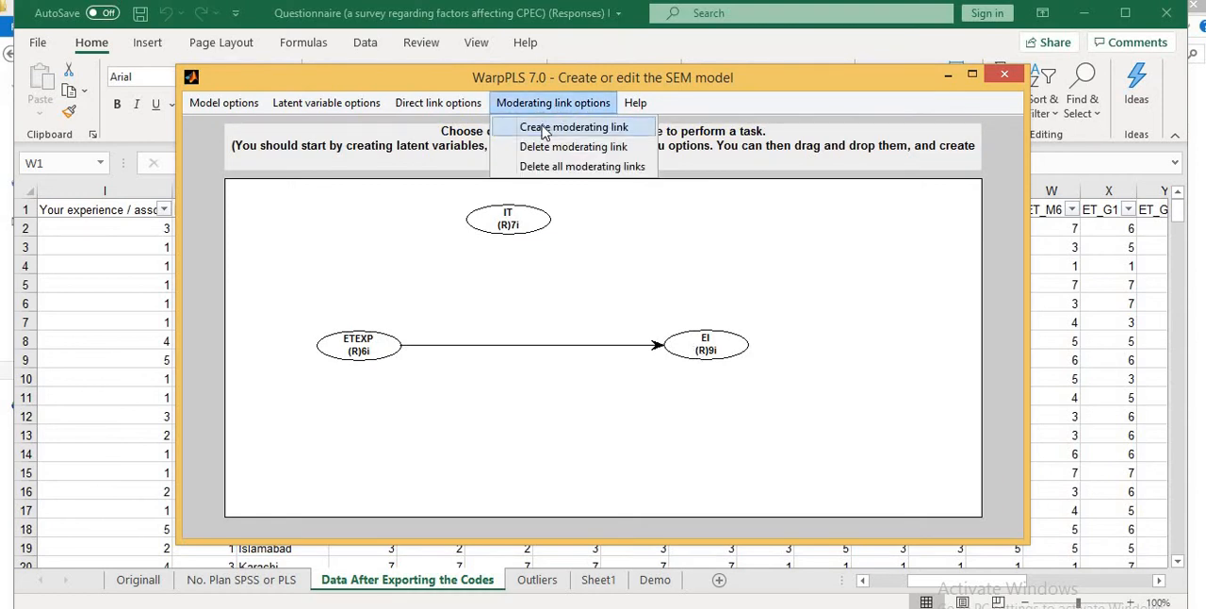
pyautogui.click(561, 128)
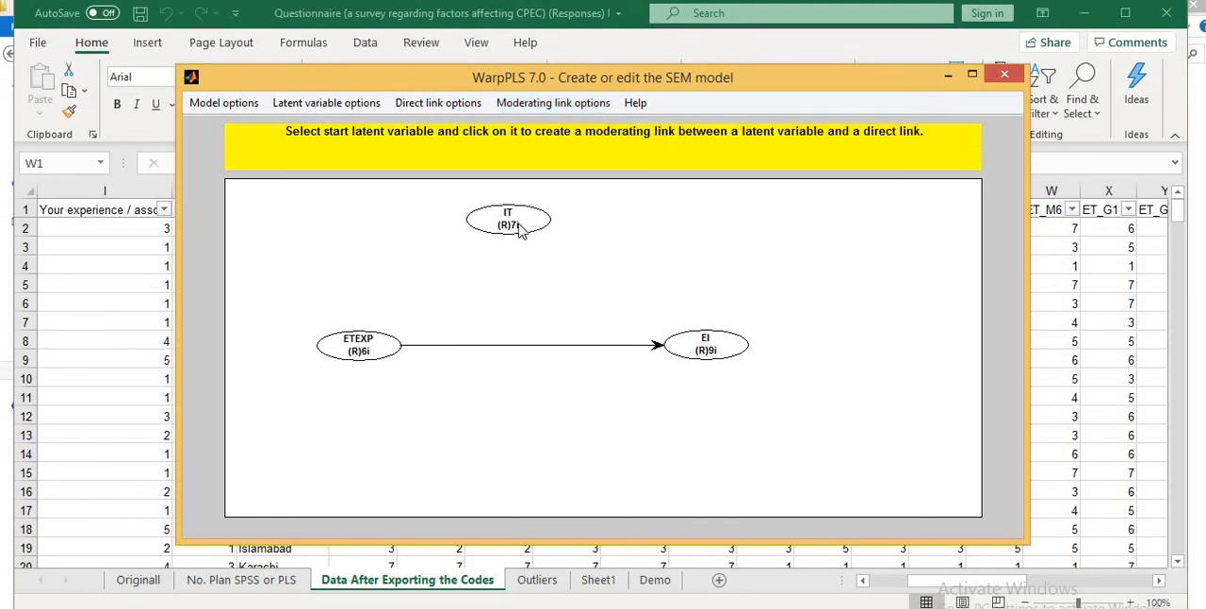
pyautogui.click(509, 226)
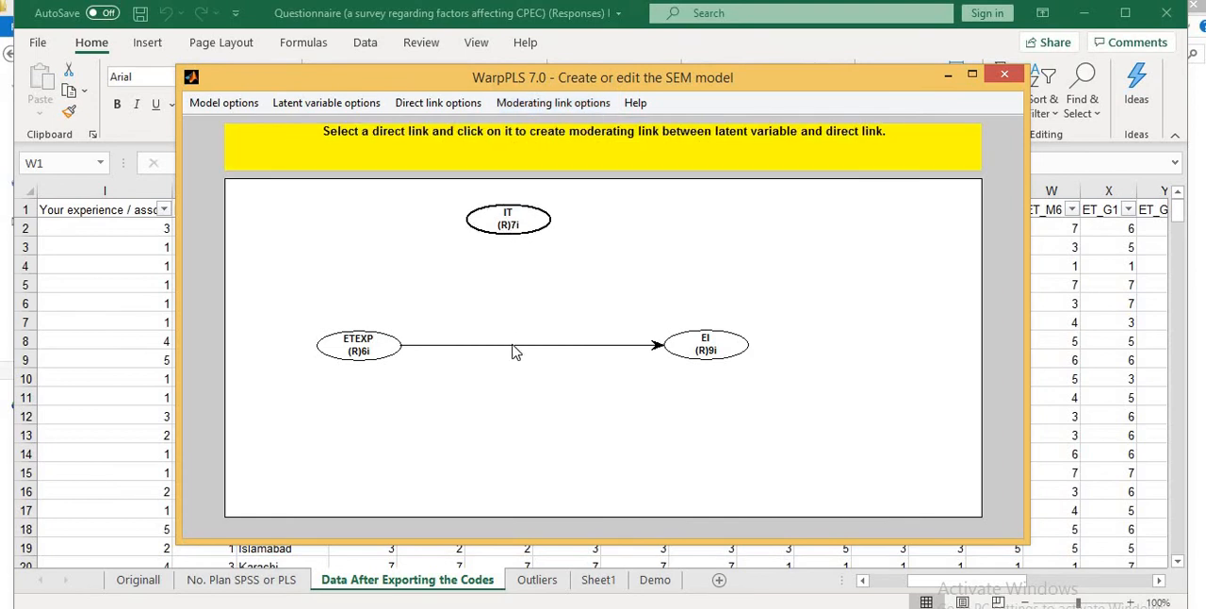
pyautogui.click(515, 350)
pyautogui.moveTo(517, 224); pyautogui.dragTo(530, 222)
# - Delete the moderating link from IT and the direct link between ETEXP and EI
pyautogui.click(534, 105)
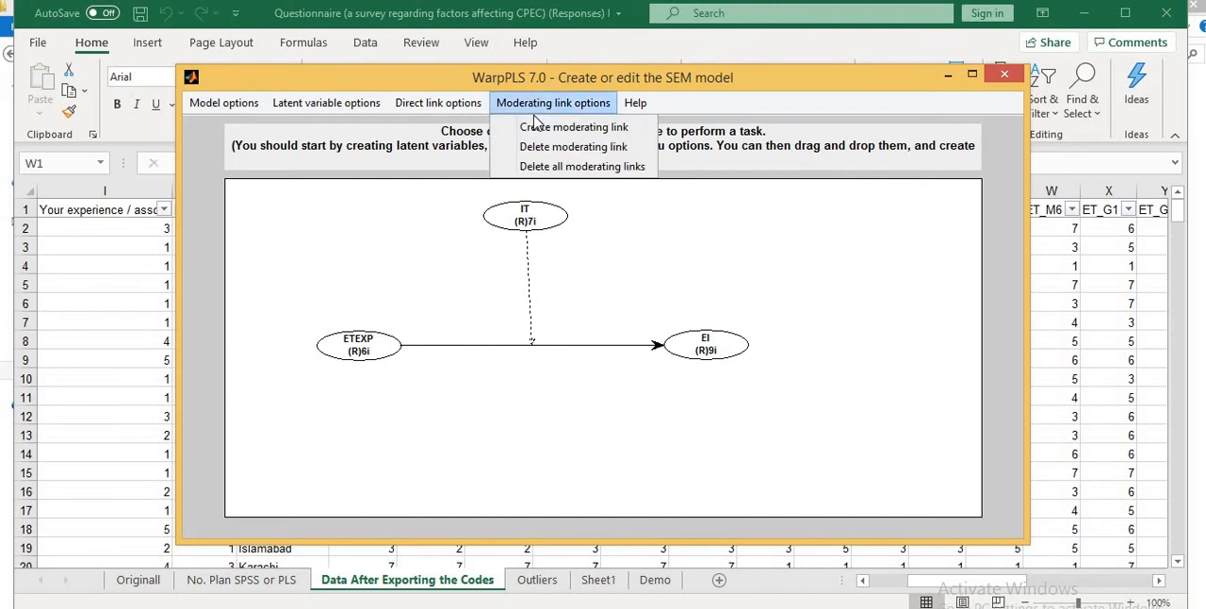
pyautogui.click(550, 149)
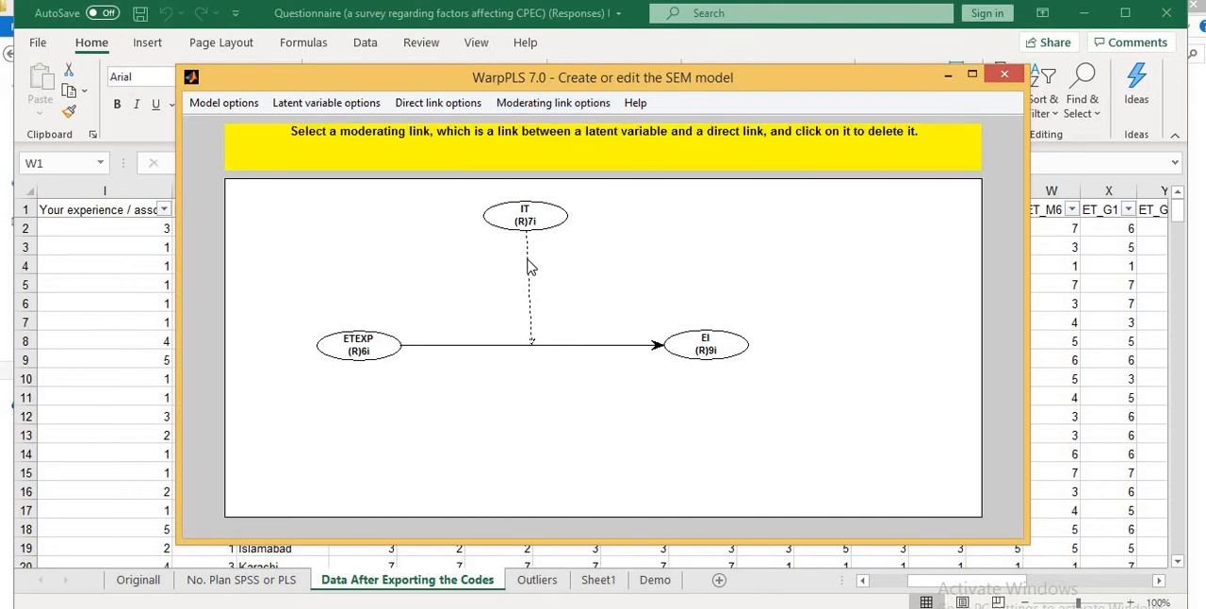
pyautogui.click(530, 267)
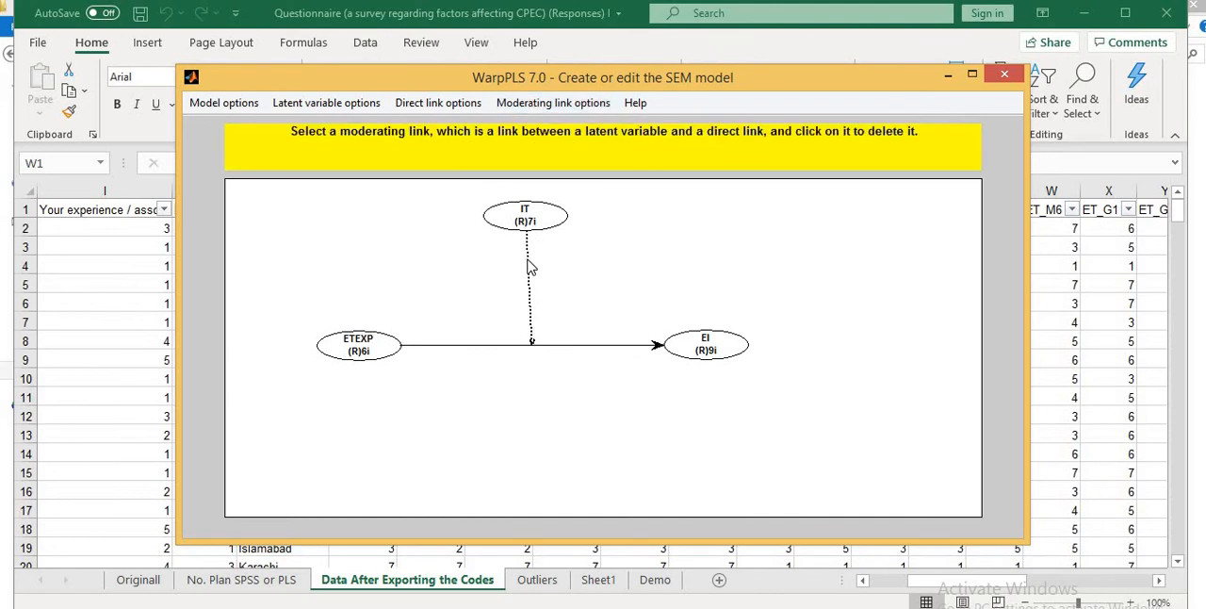
pyautogui.click(440, 106)
pyautogui.click(458, 147)
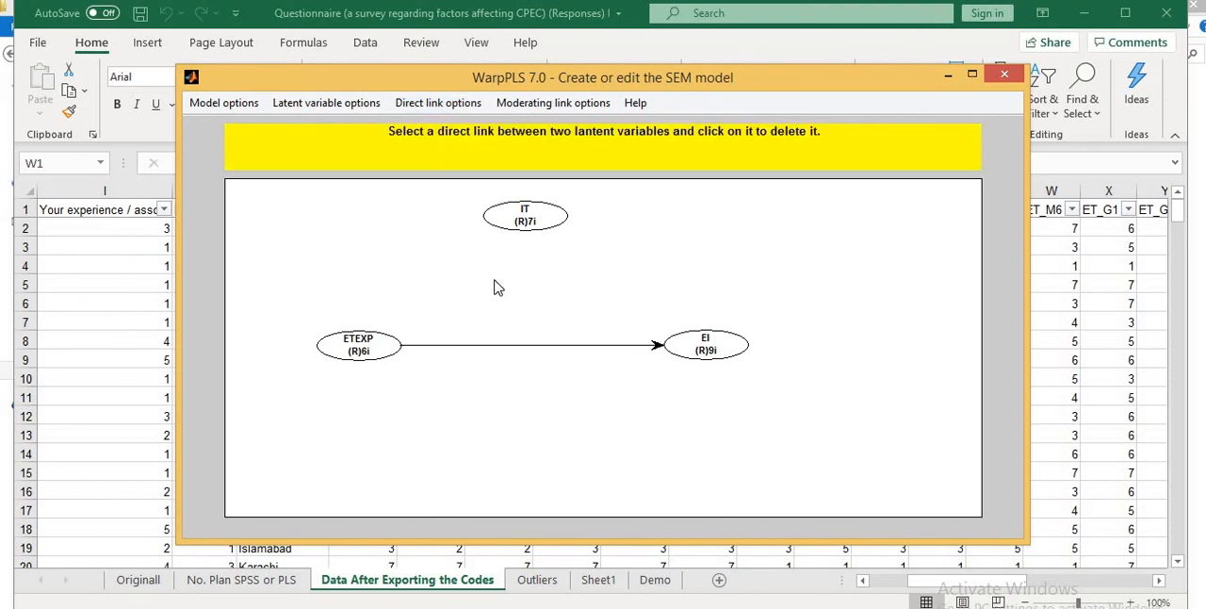
pyautogui.click(507, 347)
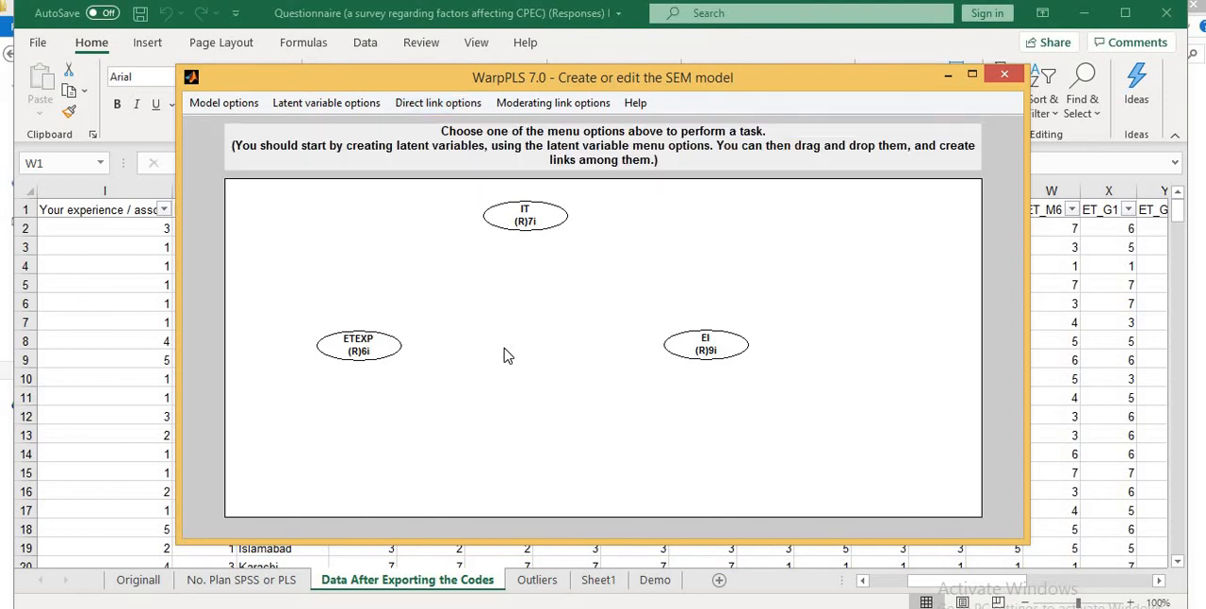
# - Create a direct link from the latent variable ETEXP to EI
pyautogui.click(438, 105)
pyautogui.click(436, 125)
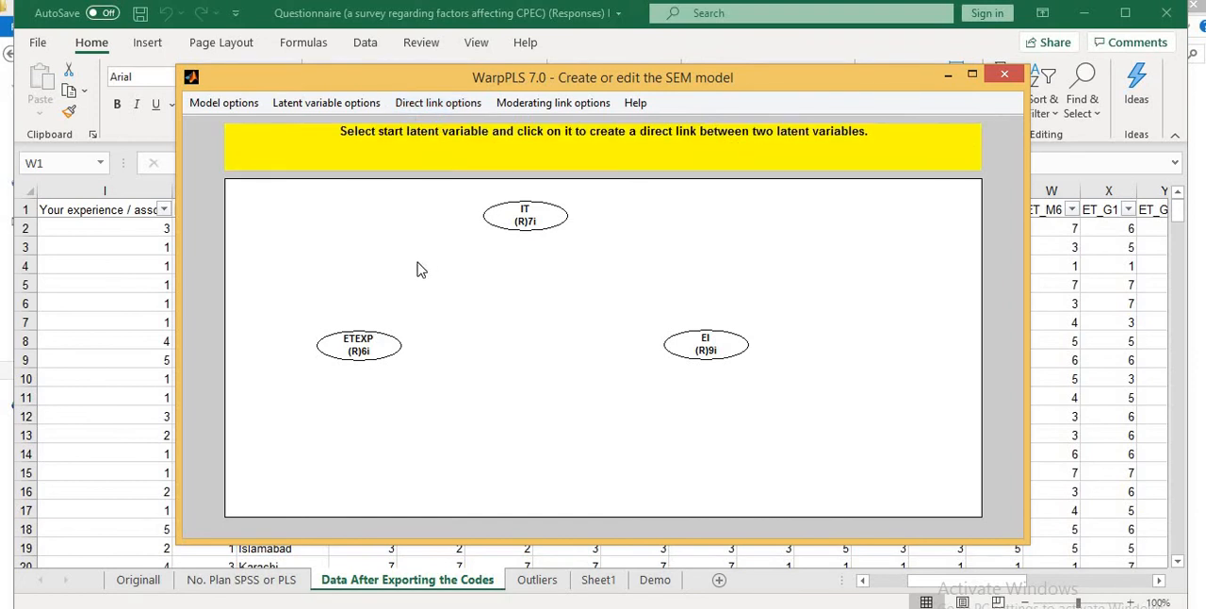
pyautogui.click(372, 350)
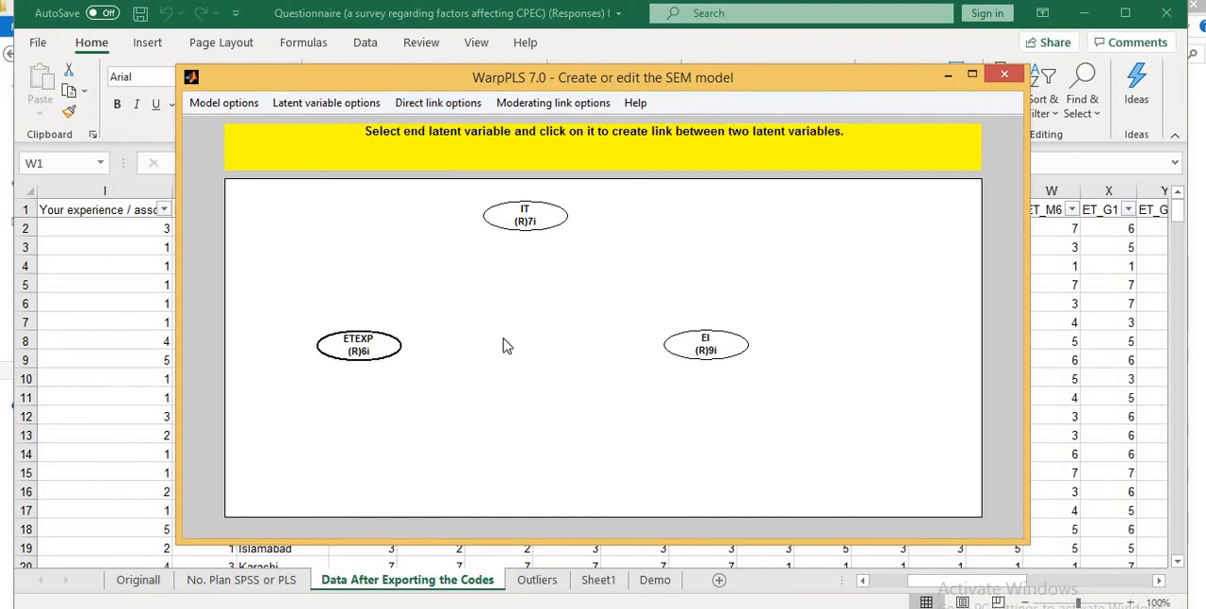
pyautogui.click(704, 348)
# - Create a moderating link from IT to the middle of the ETEXP–EI direct link
pyautogui.click(561, 107)
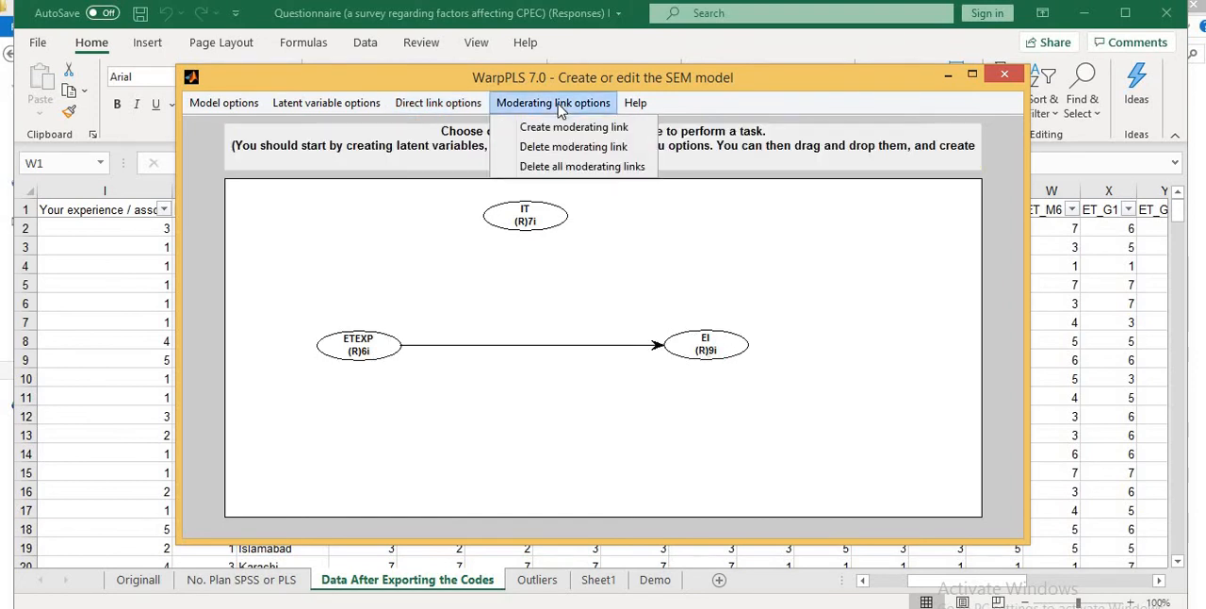
pyautogui.click(570, 126)
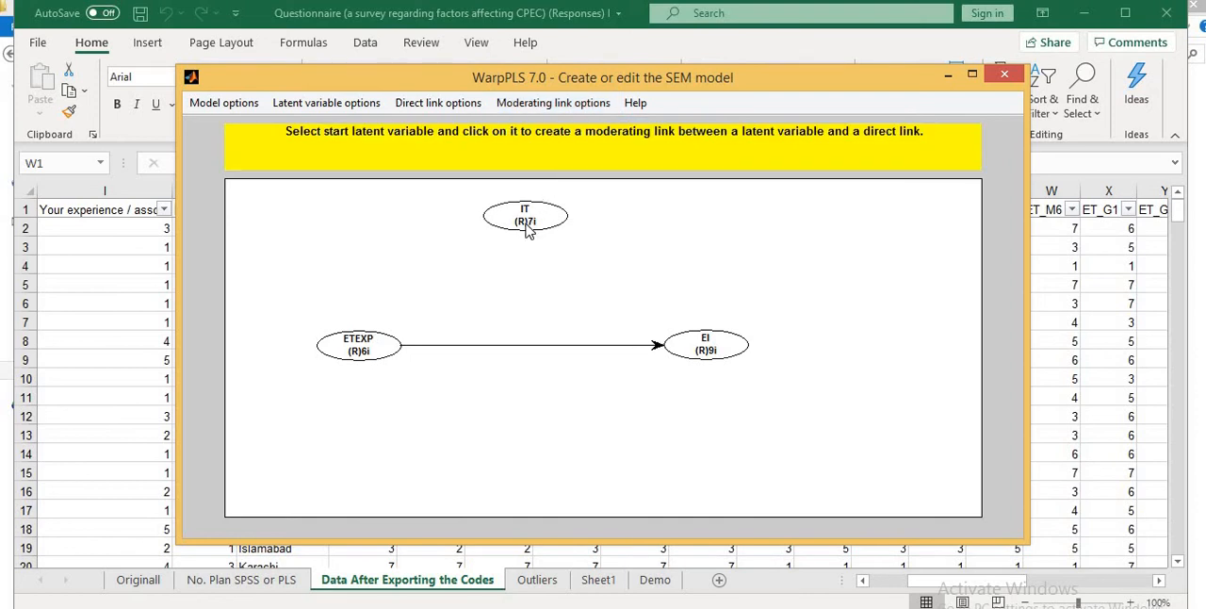
pyautogui.click(528, 221)
pyautogui.click(524, 345)
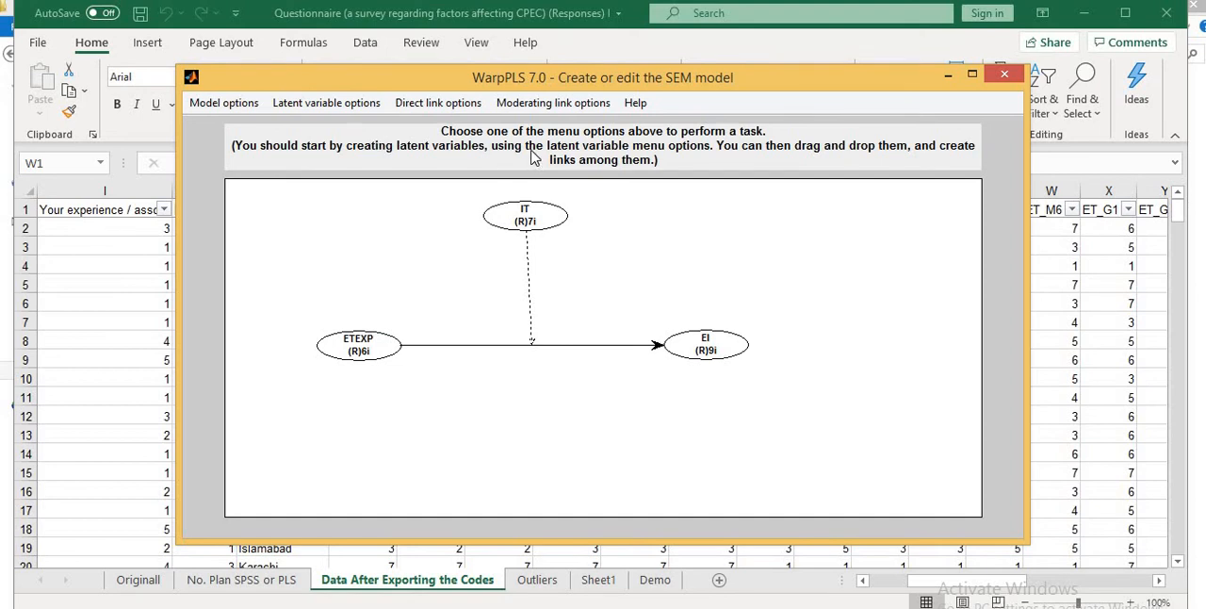
# - Save the SEM model, close the model editor and keep the default algorithm and starting value settings
pyautogui.click(243, 109)
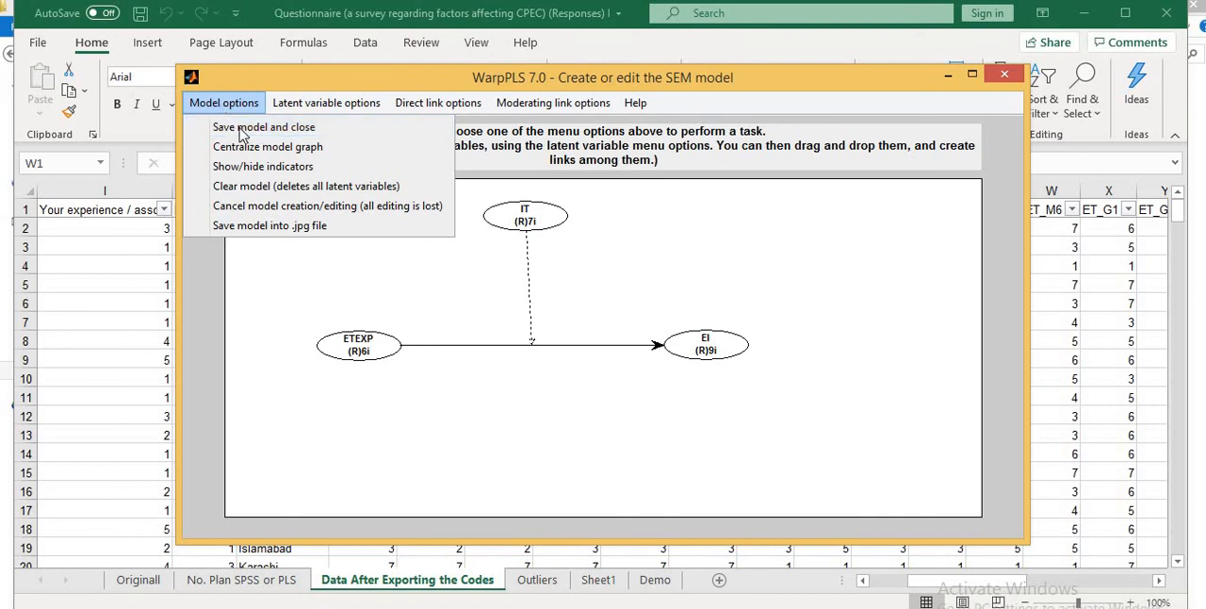
pyautogui.click(243, 133)
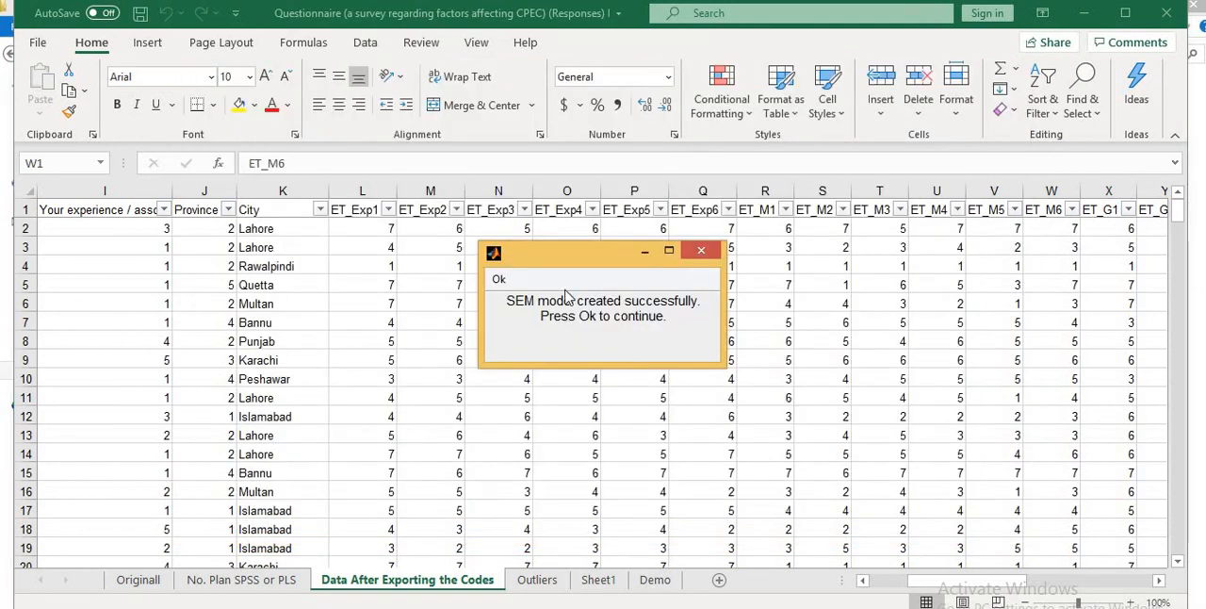
pyautogui.click(498, 280)
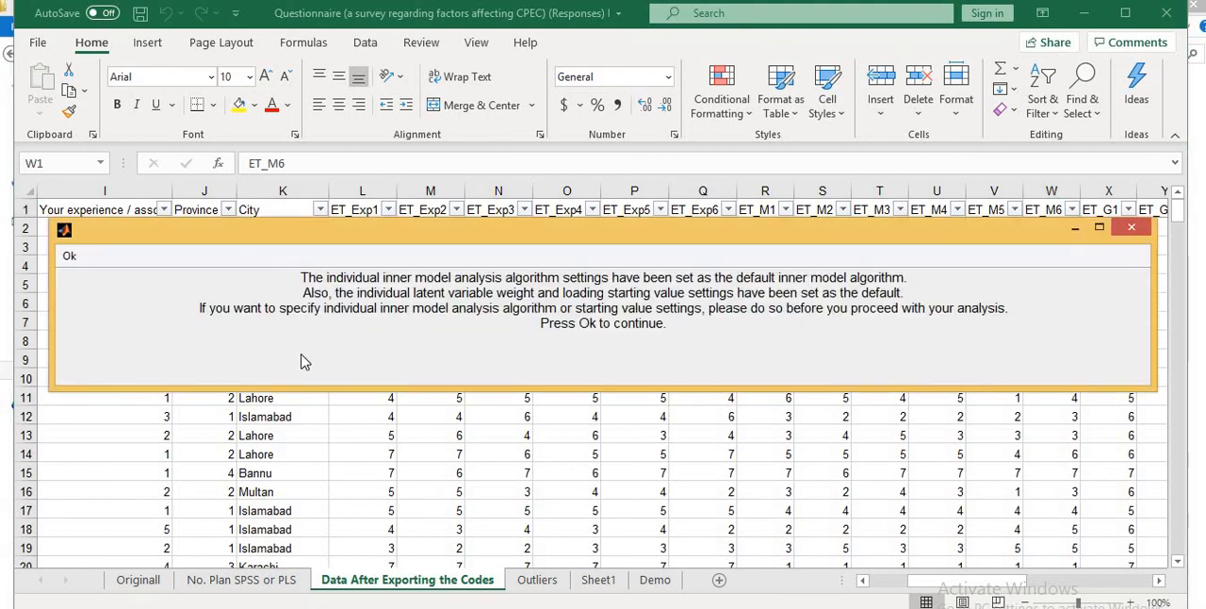
pyautogui.click(71, 255)
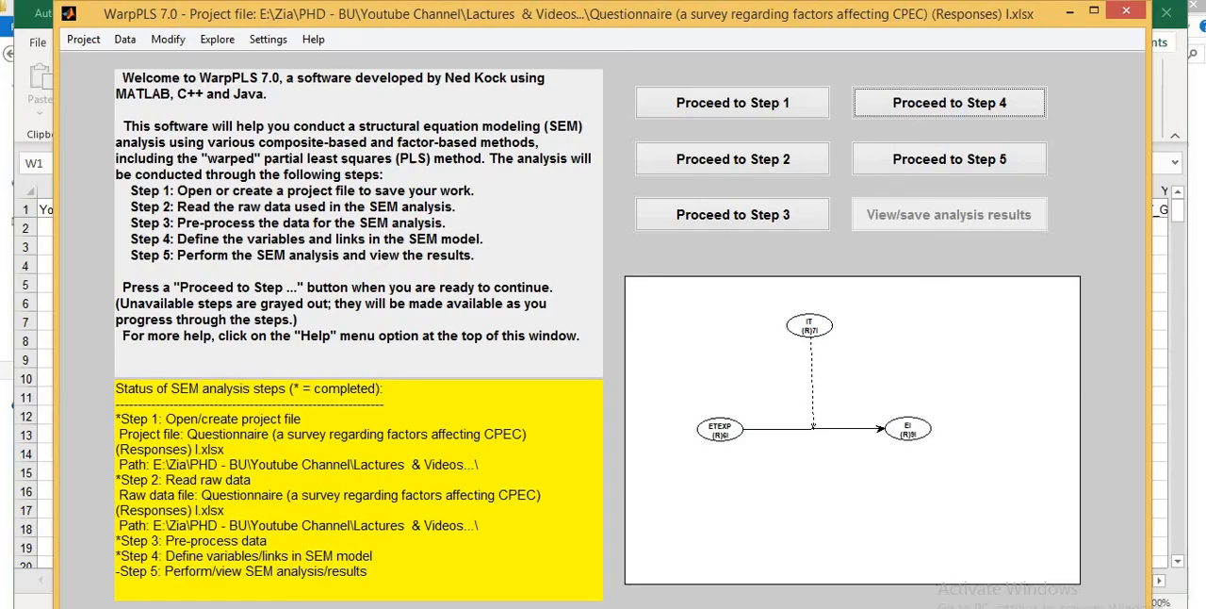
# - Proceed to Step 5, perform the SEM analysis and maximize the results window
pyautogui.click(963, 173)
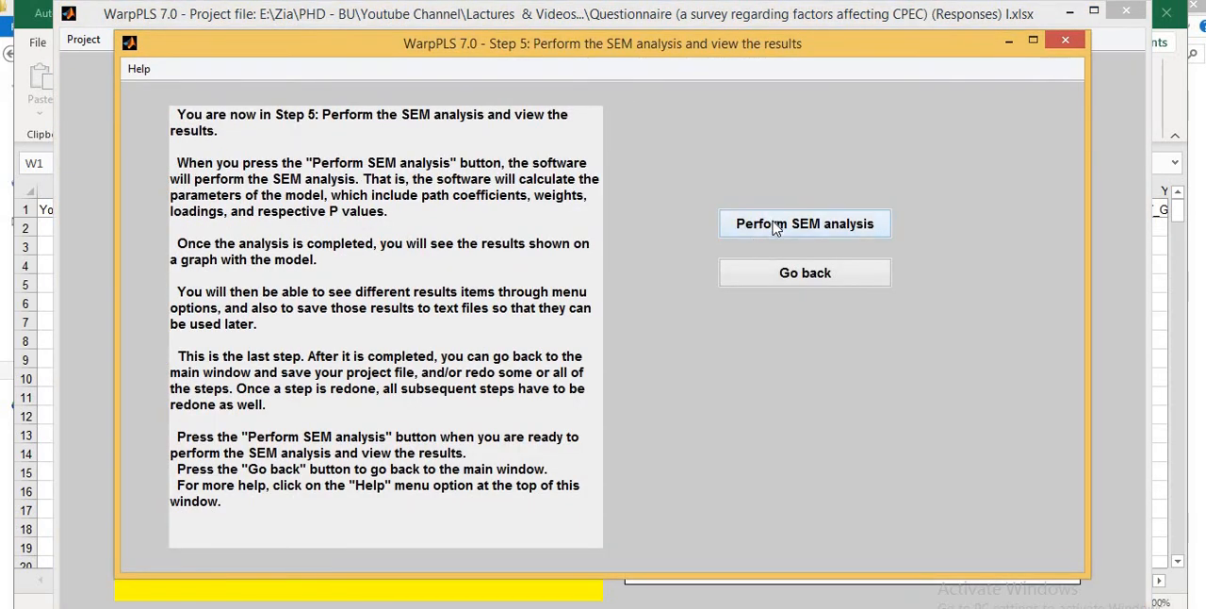
pyautogui.click(774, 228)
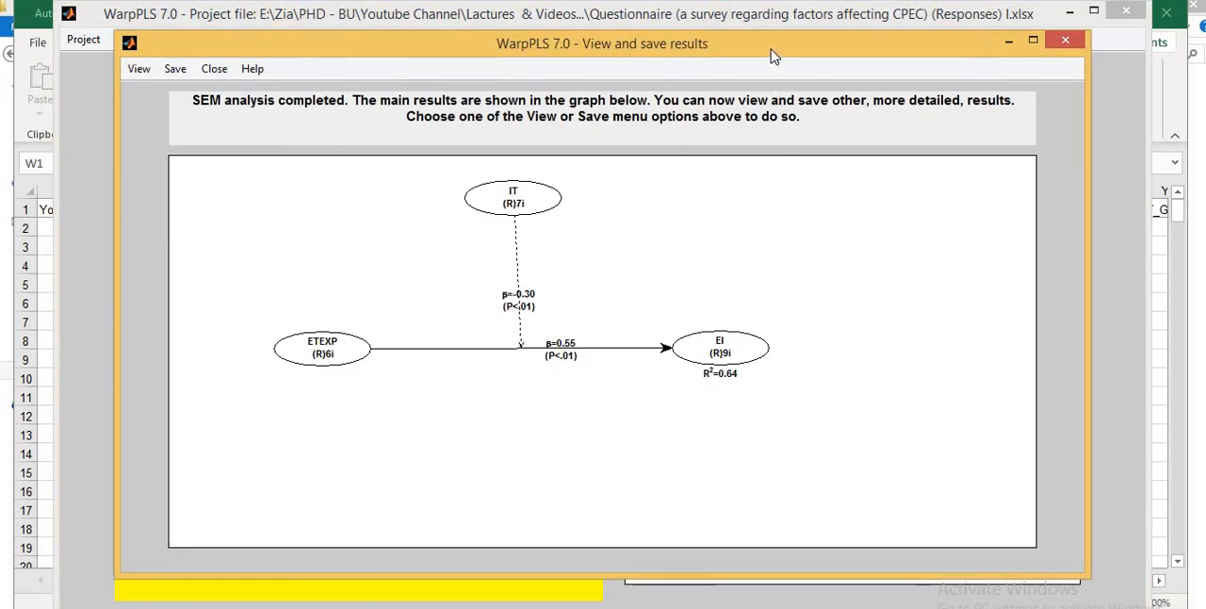
pyautogui.doubleClick(771, 47)
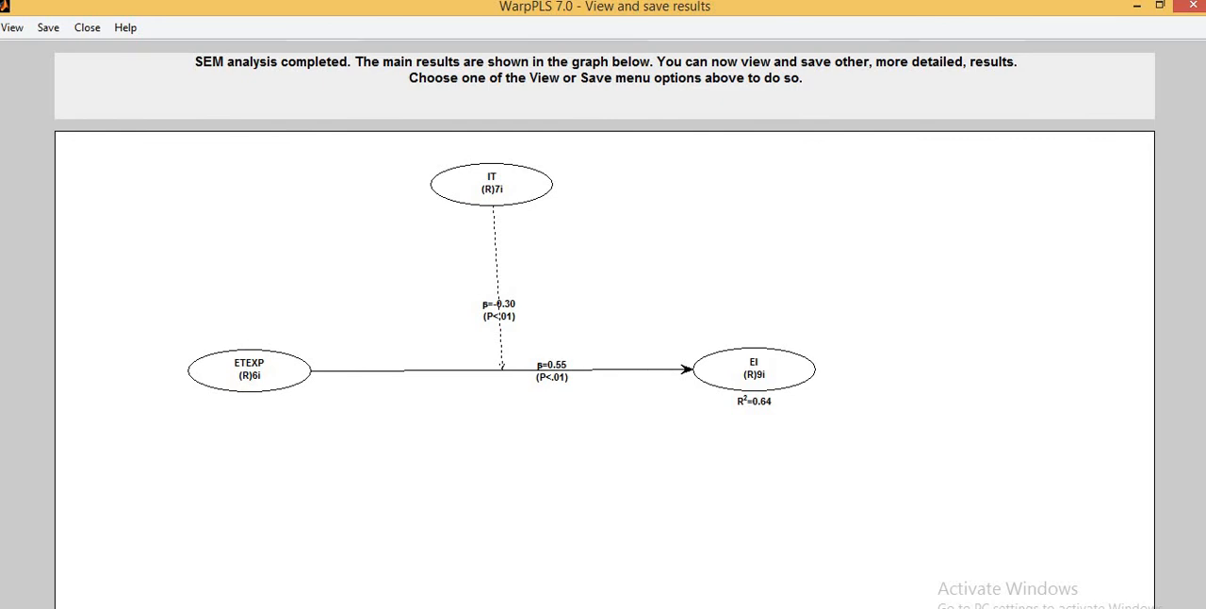
pyautogui.moveTo(566, 607)
pyautogui.click(564, 565)
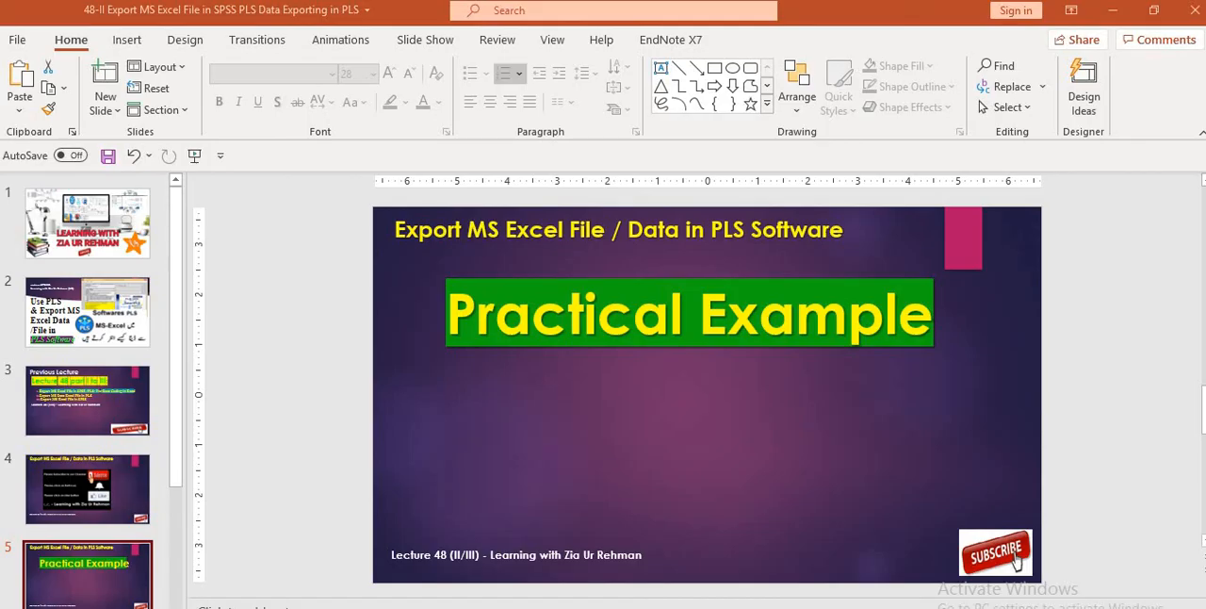
pyautogui.moveTo(666, 607)
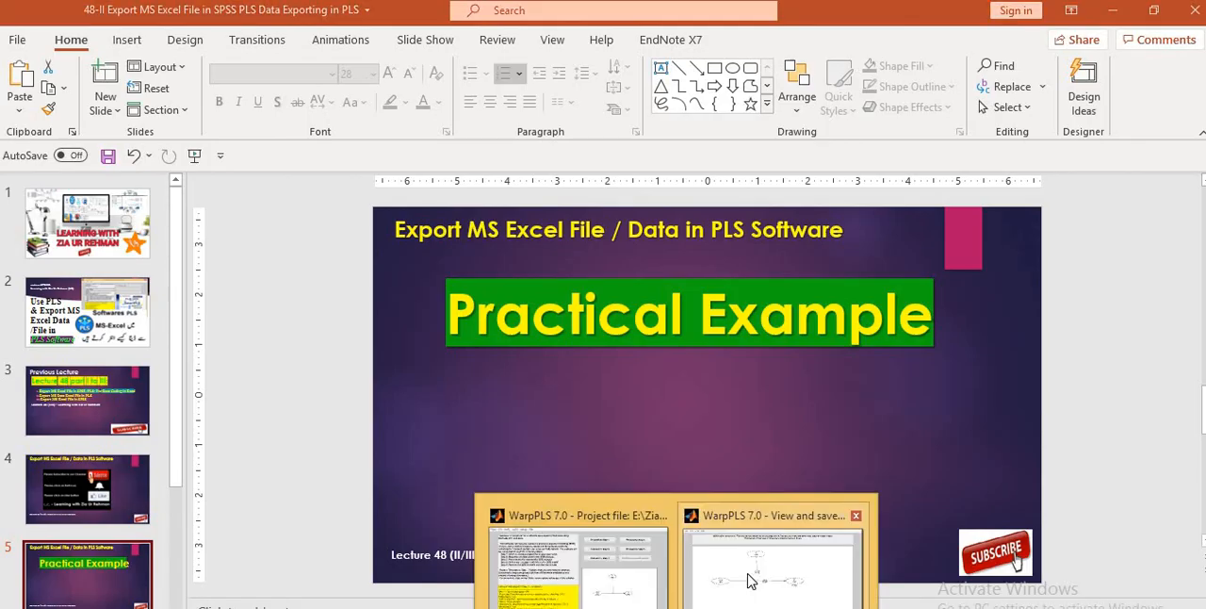
pyautogui.click(772, 560)
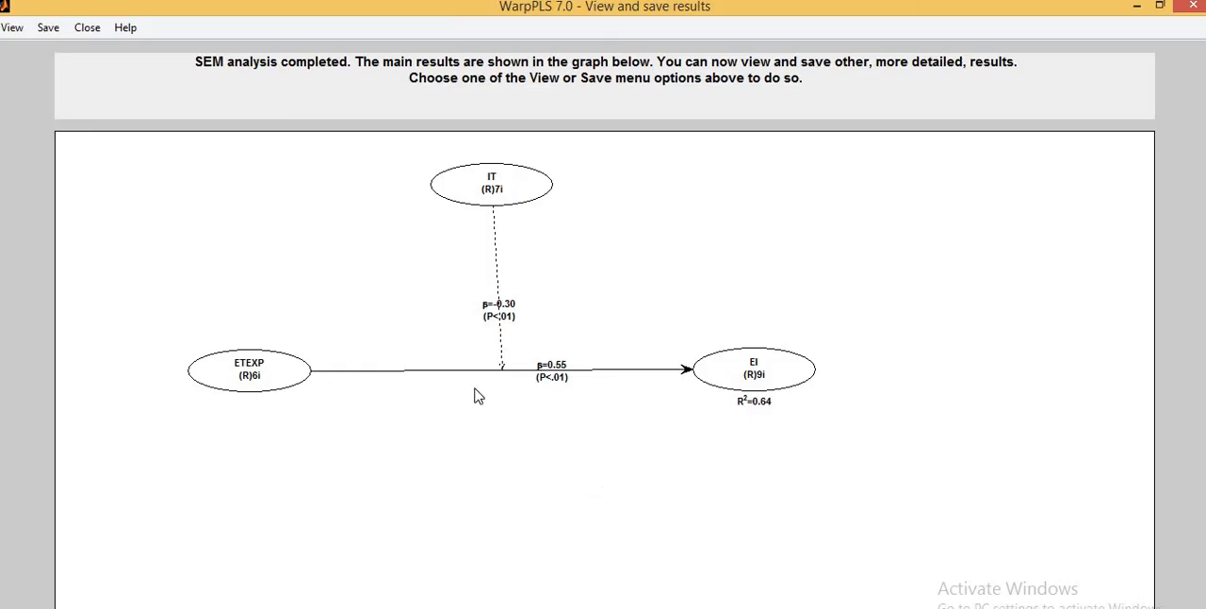
# - View the path coefficients and P values of the SEM analysis, and close their window
pyautogui.click(11, 28)
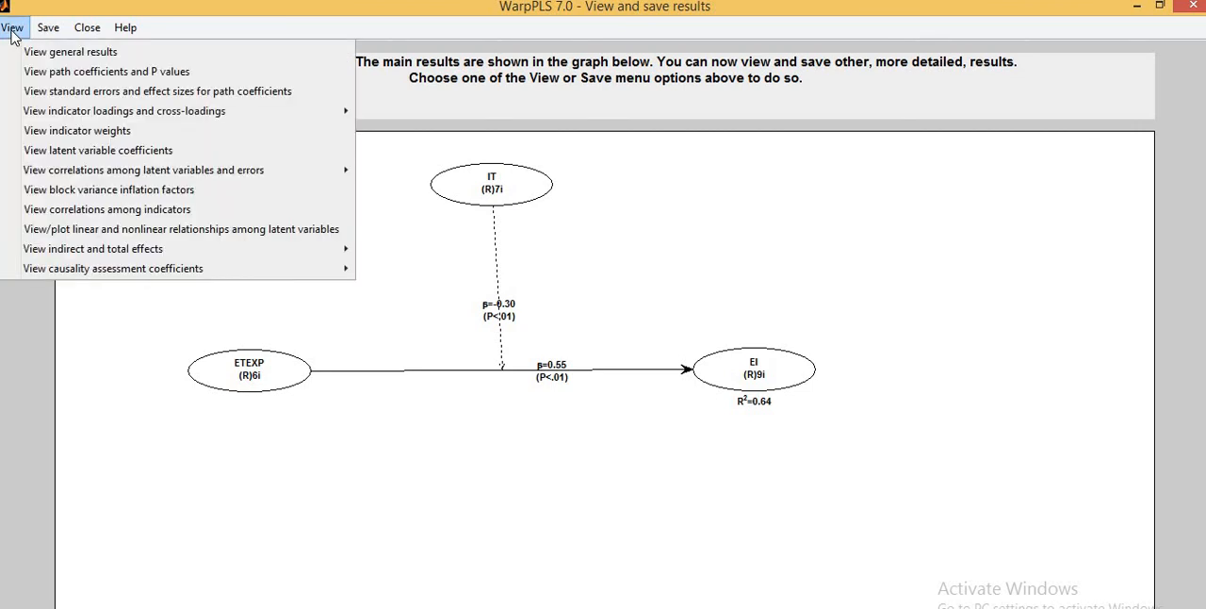
pyautogui.click(75, 73)
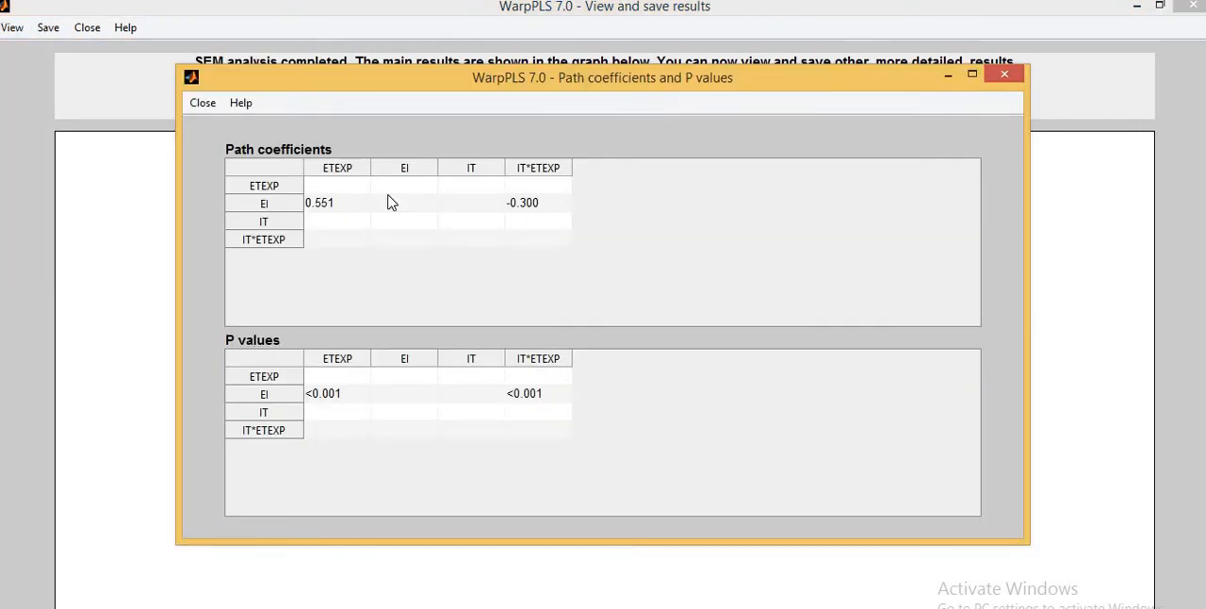
pyautogui.click(1001, 78)
# - View the indirect and total effects in table view and look through the table
pyautogui.click(11, 28)
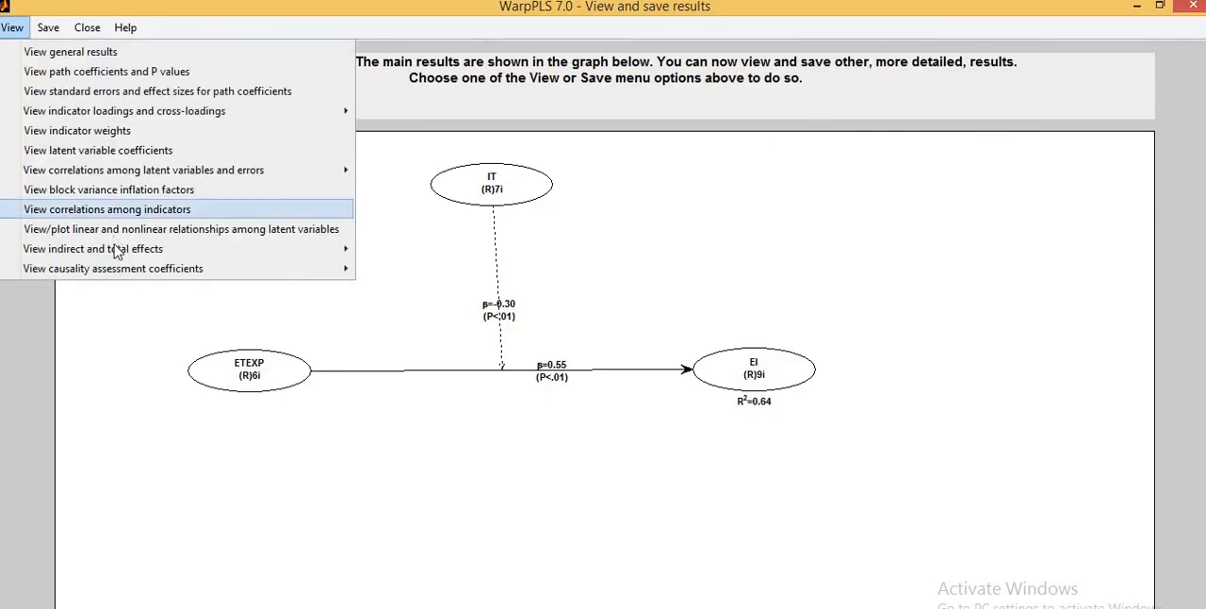
pyautogui.moveTo(115, 250)
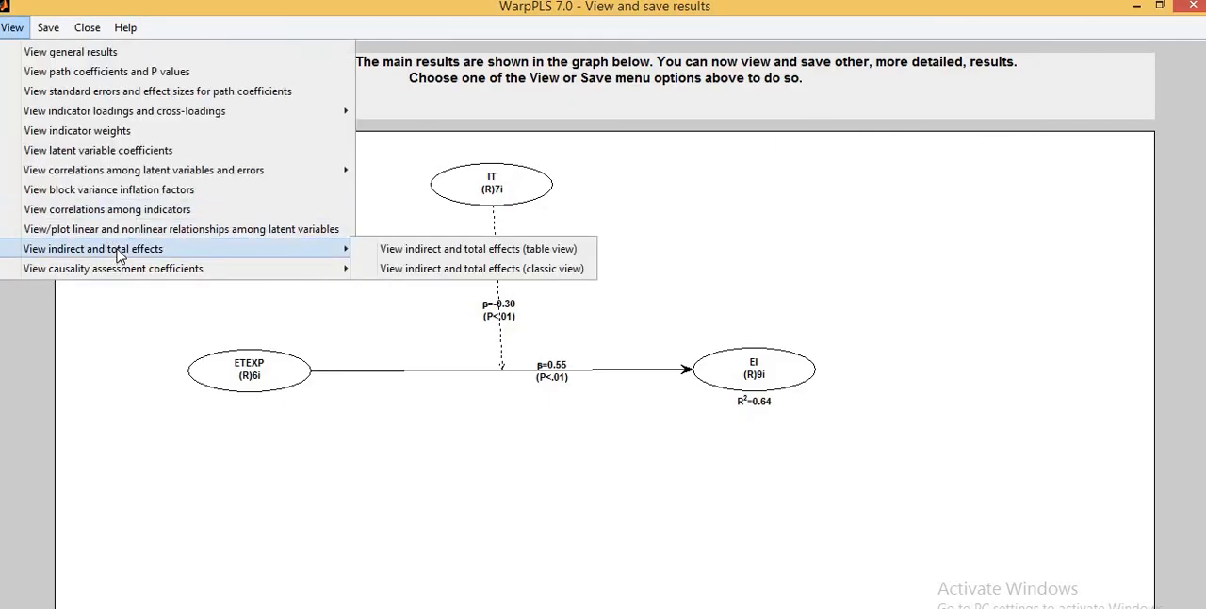
pyautogui.click(440, 250)
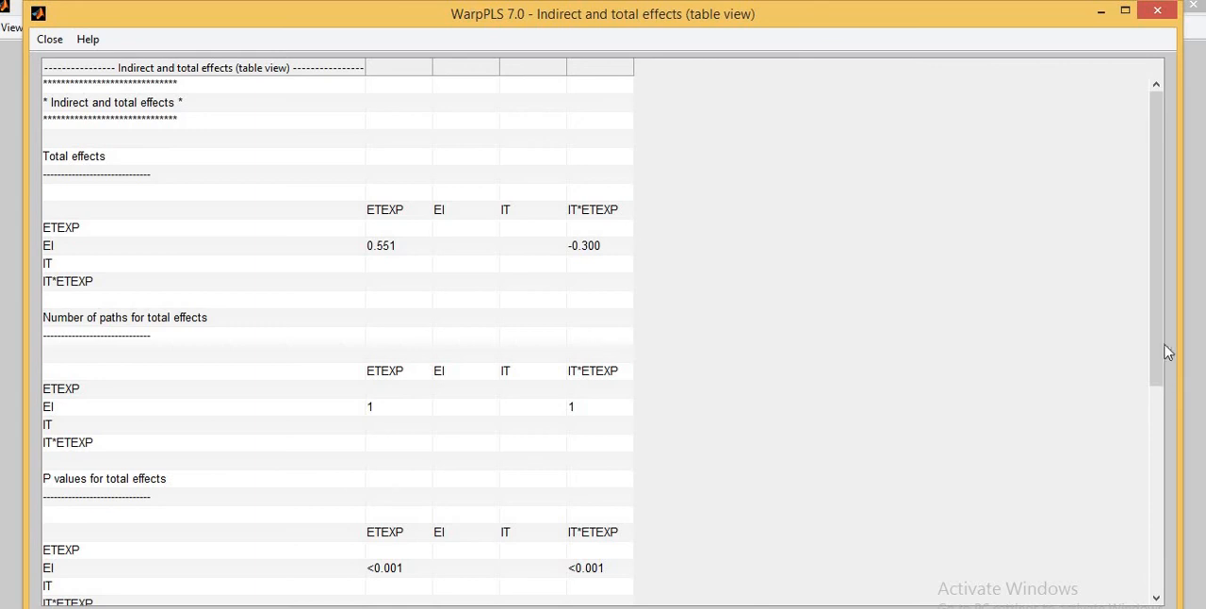
pyautogui.scroll(-6, 1161, 389)
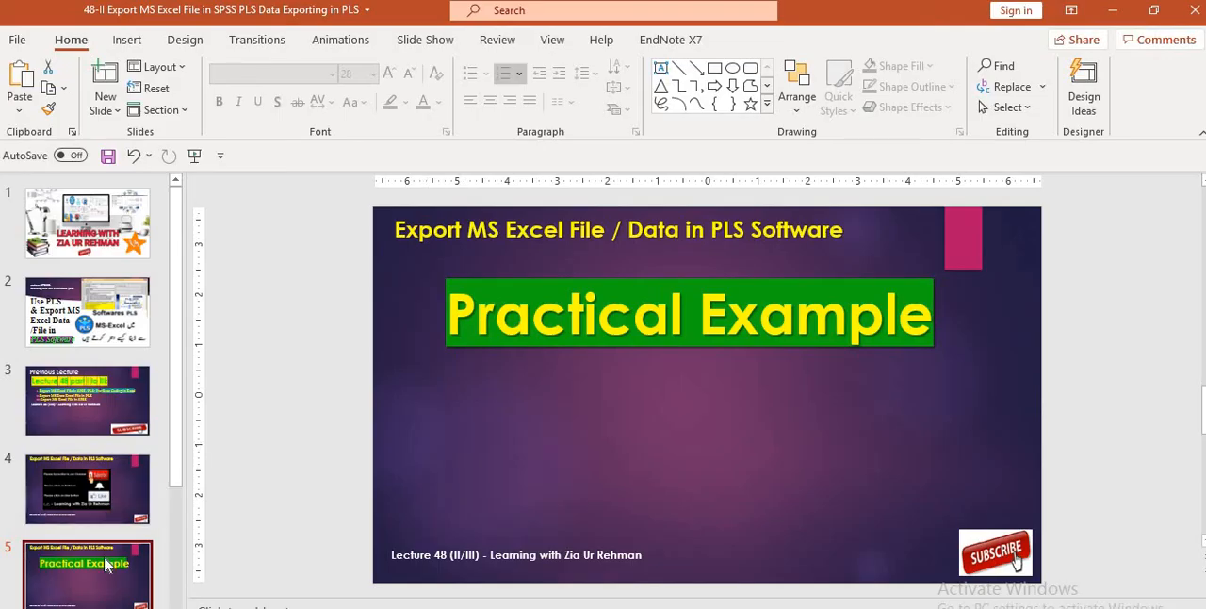
# - In the PowerPoint lecture, go to the "Next Lecture" slide and select the word SPSS in item III
pyautogui.press('Down')
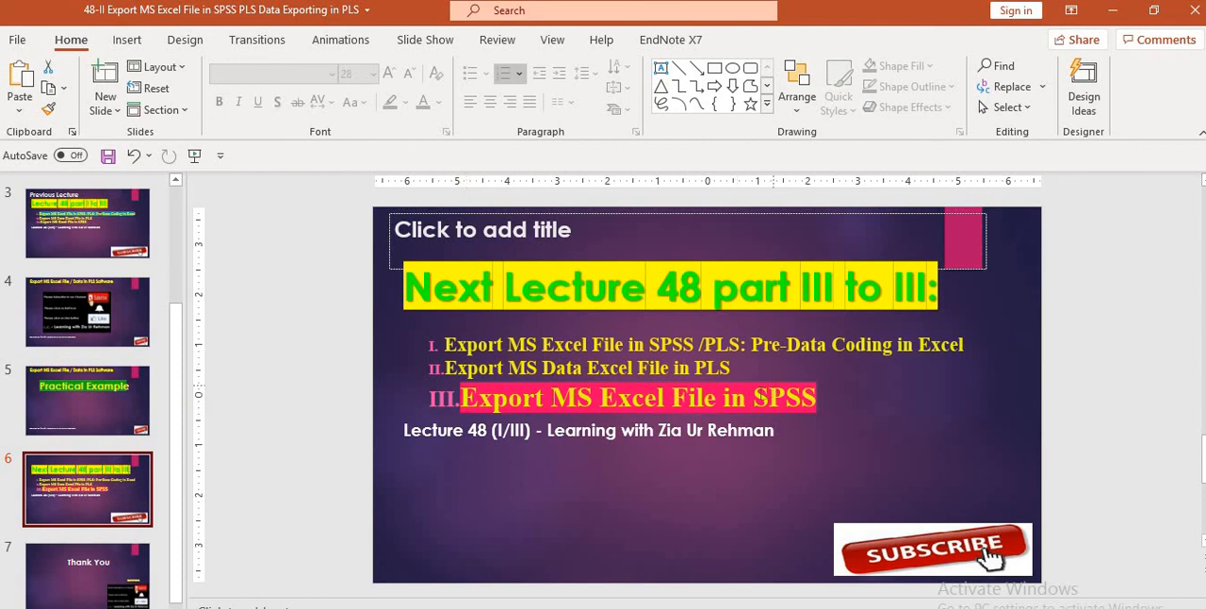
pyautogui.click(754, 397)
pyautogui.hotkey('shift', 'Right')
pyautogui.hotkey('shift', 'Right')
pyautogui.hotkey('shift', 'Right')
pyautogui.hotkey('shift', 'Right')
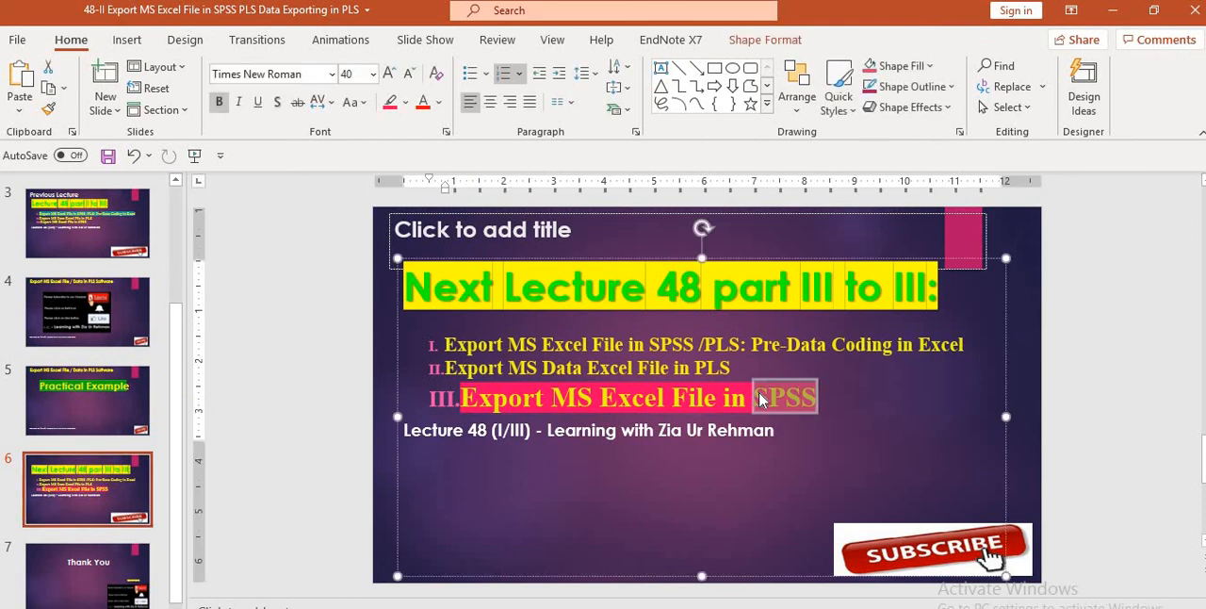